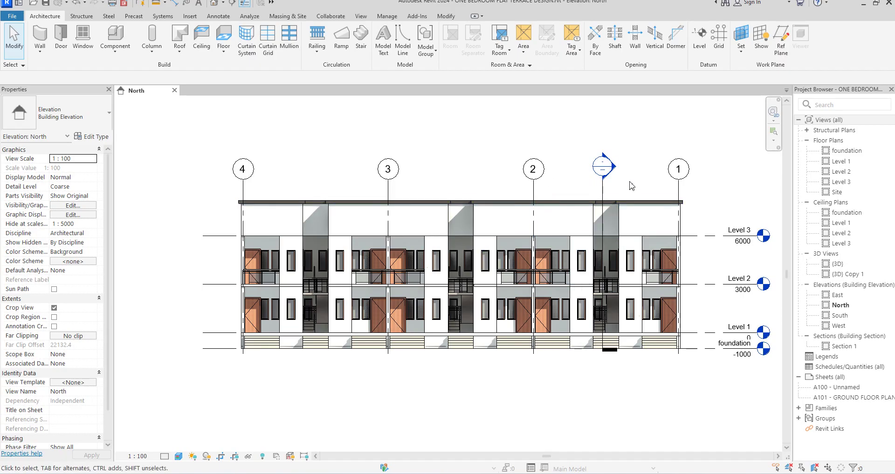
Examine the building's entrance side in the north elevation and the 3D view, focusing on the entrance steps and stairwell bays.
scroll(605, 275, "up", 3)
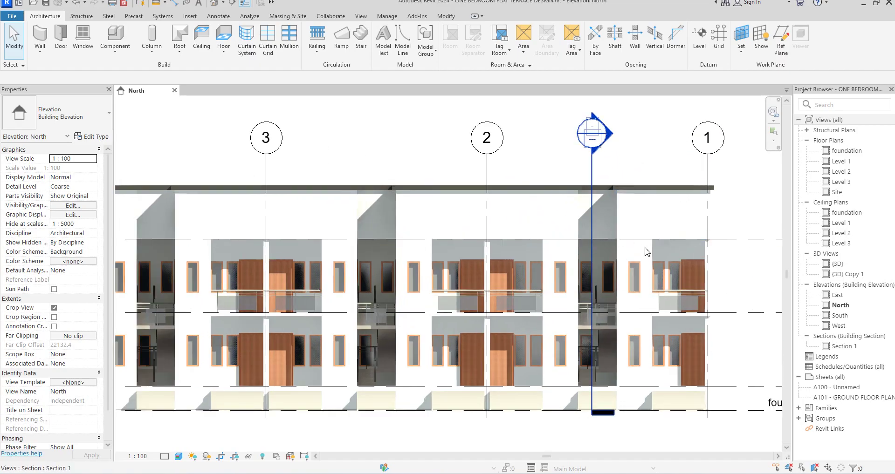
scroll(630, 265, "down", 2)
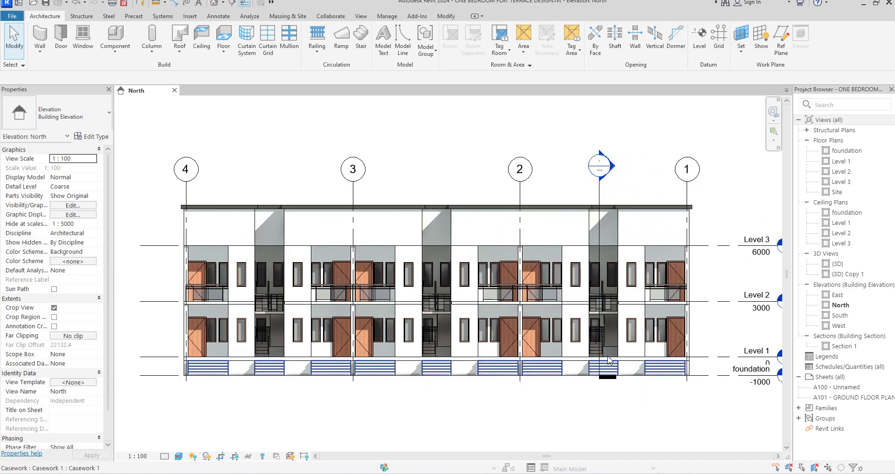
left_click(837, 264)
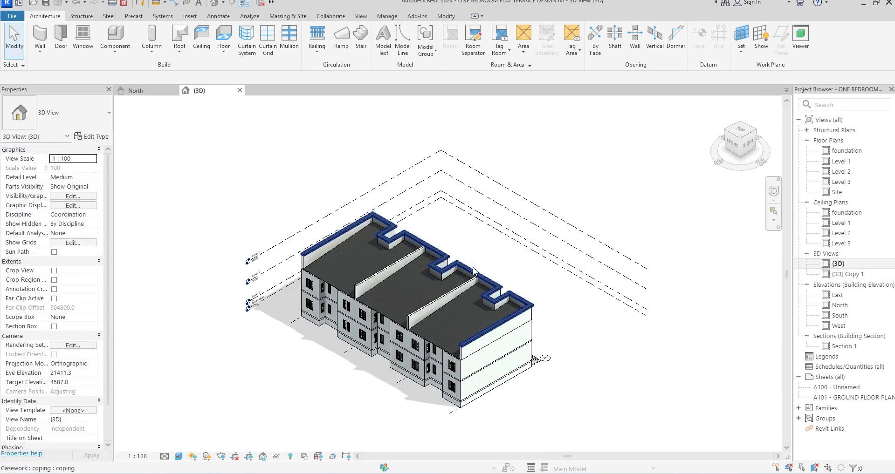
left_click(753, 130)
scroll(446, 318, "up", 5)
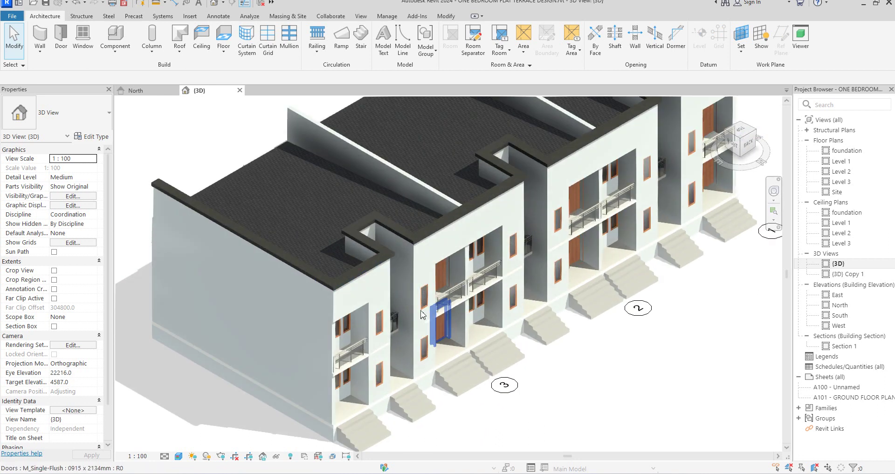
scroll(446, 318, "down", 5)
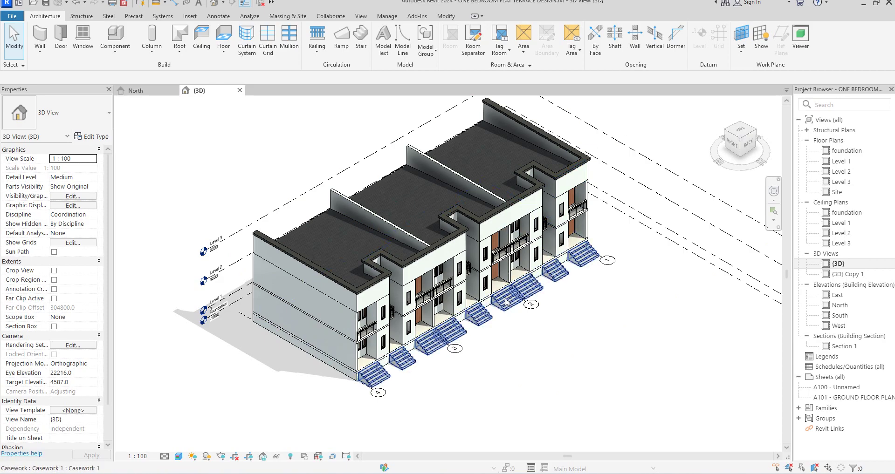
scroll(403, 349, "up", 3)
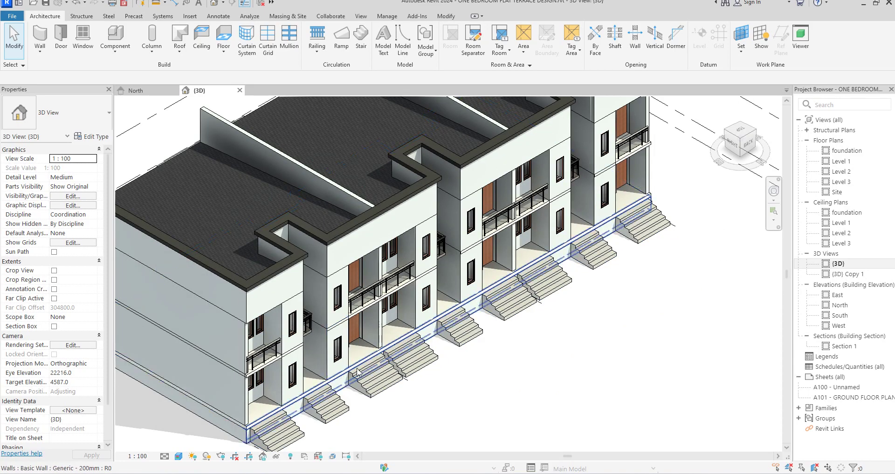
scroll(405, 345, "down", 3)
scroll(343, 380, "up", 3)
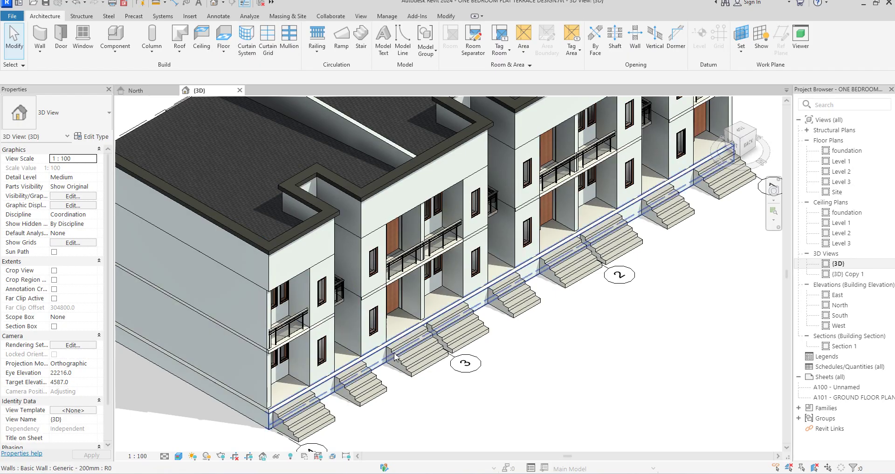
scroll(377, 405, "up", 4)
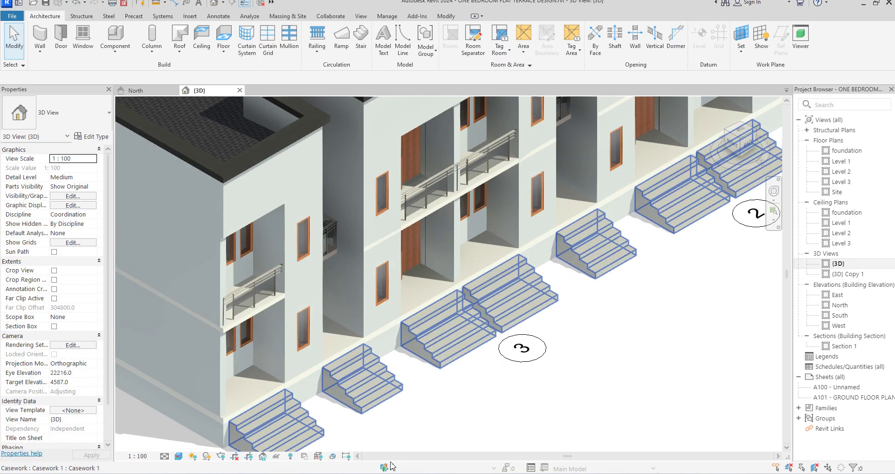
Open the Level 1 floor slab's boundary for editing and show it in the Level 1 floor plan near the first stairwell.
left_click(342, 358)
scroll(345, 358, "down", 4)
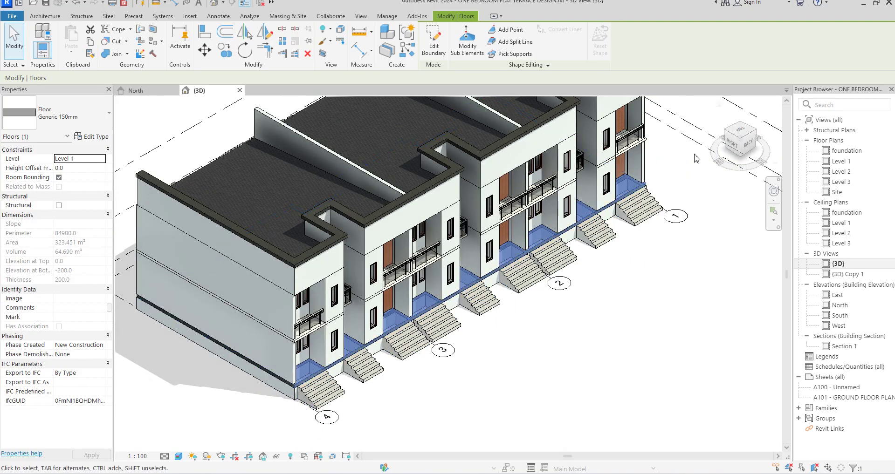
left_click(440, 41)
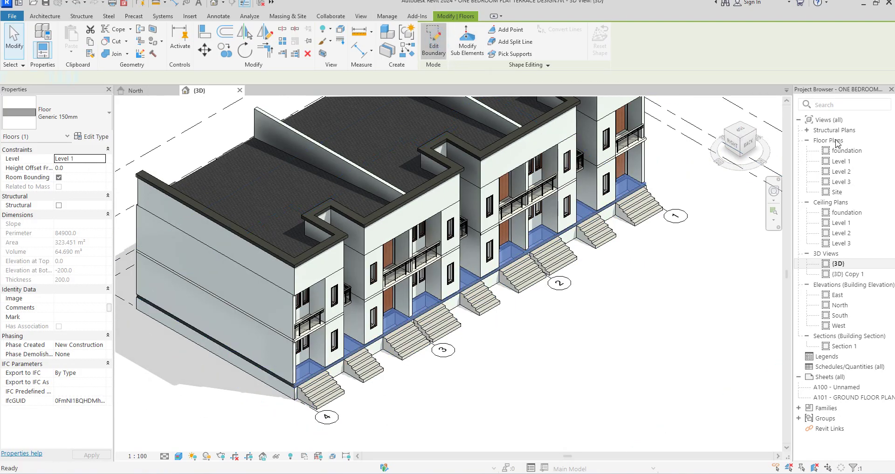
left_click(840, 161)
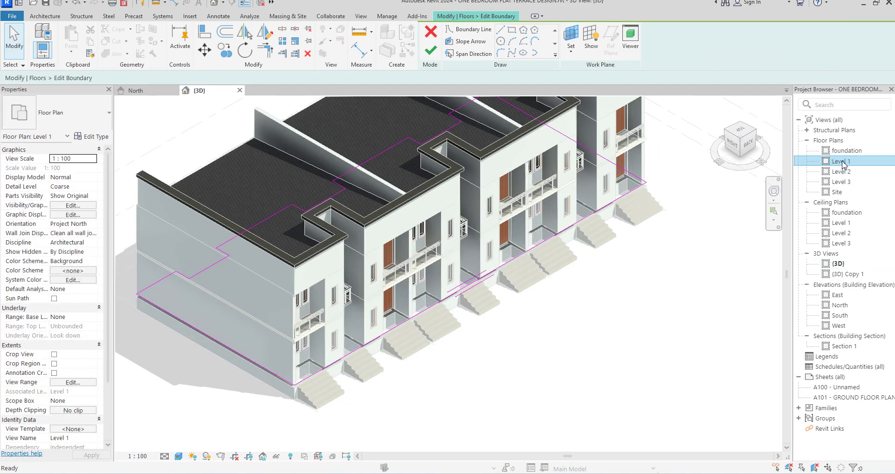
double_click(841, 163)
scroll(375, 229, "up", 5)
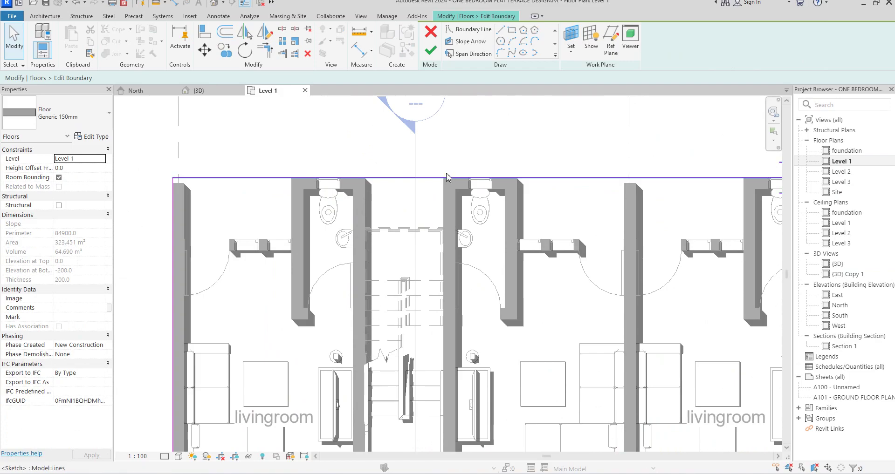
Sketch a three-sided boundary recess about 1590 mm wide and 1000 mm deep in the slab's entrance edge at the first stairwell.
left_click(500, 31)
left_click(444, 178)
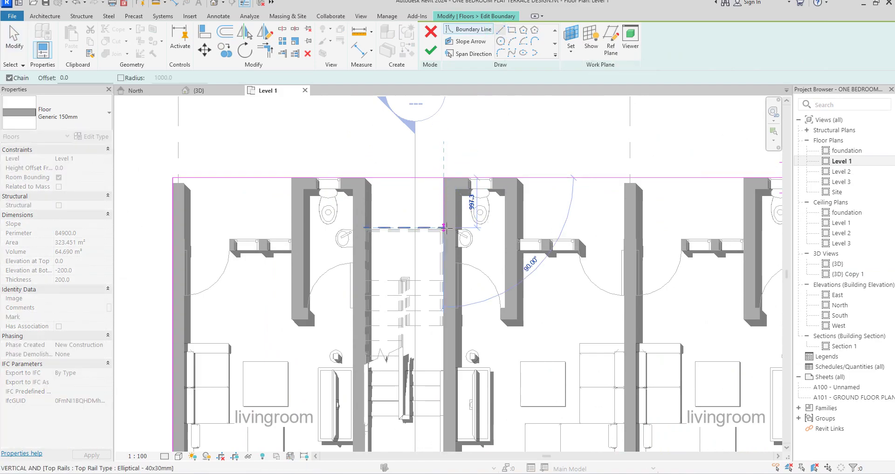
left_click(444, 228)
left_click(364, 228)
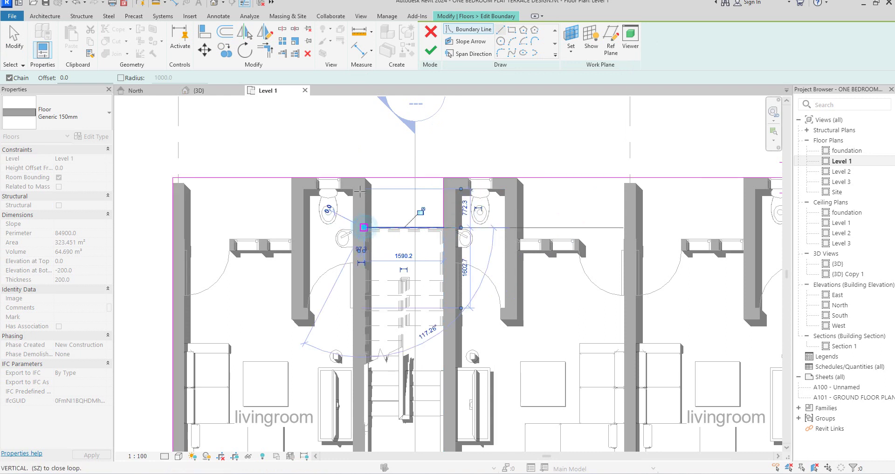
left_click(362, 175)
key("Escape")
Copy the three recess lines to the other two stairwells, using grid 1 as base and grids 2 and 3 as targets.
left_click_drag(340, 144, 465, 260)
scroll(373, 234, "down", 3)
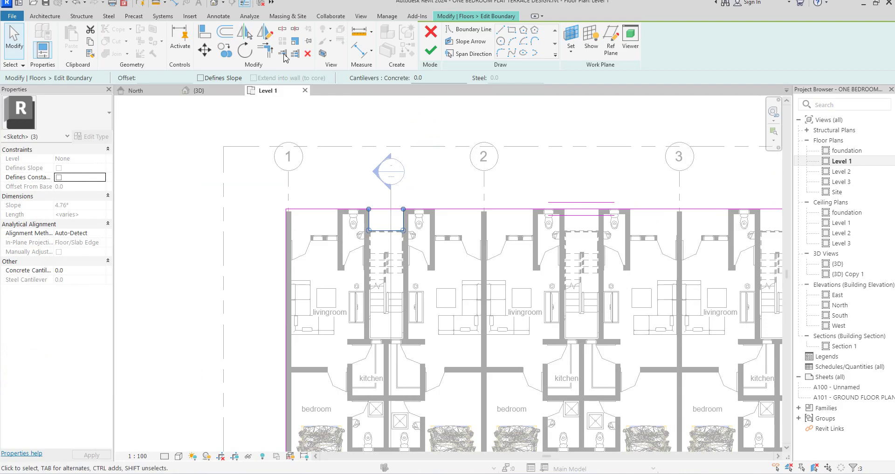
left_click(224, 50)
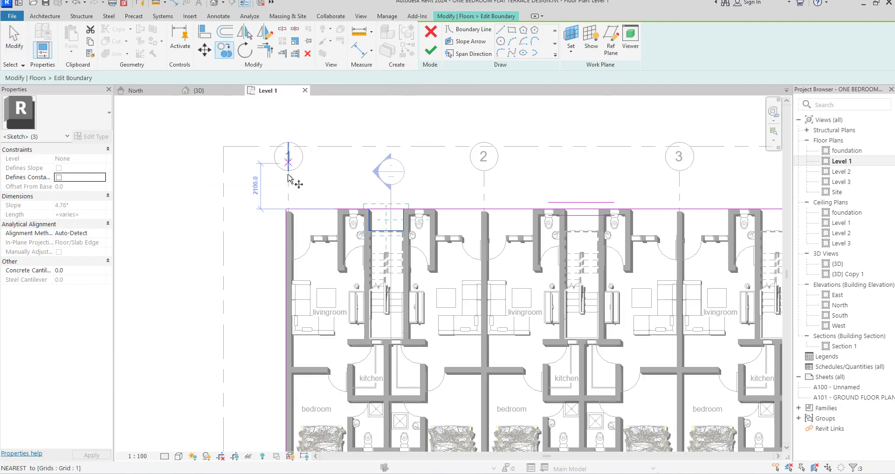
left_click(483, 172)
scroll(449, 148, "down", 5)
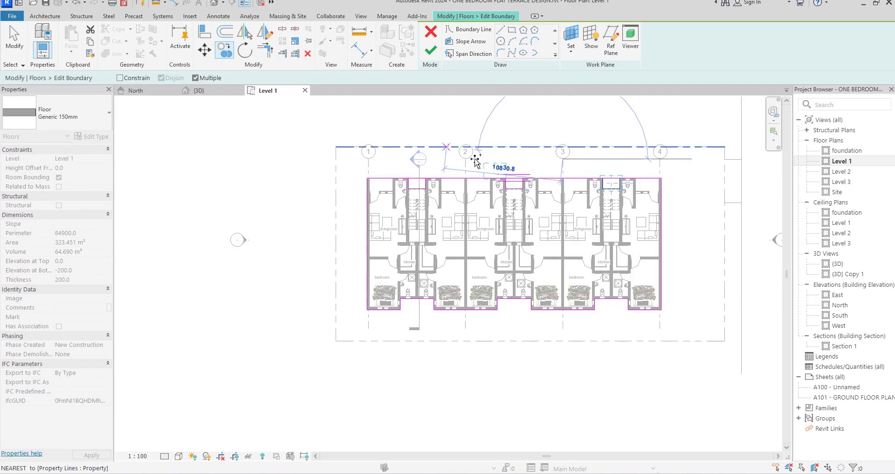
key("Escape")
Split the slab's long entrance-side boundary line within each of the three stairwell recesses.
scroll(456, 182, "up", 1)
scroll(457, 185, "up", 1)
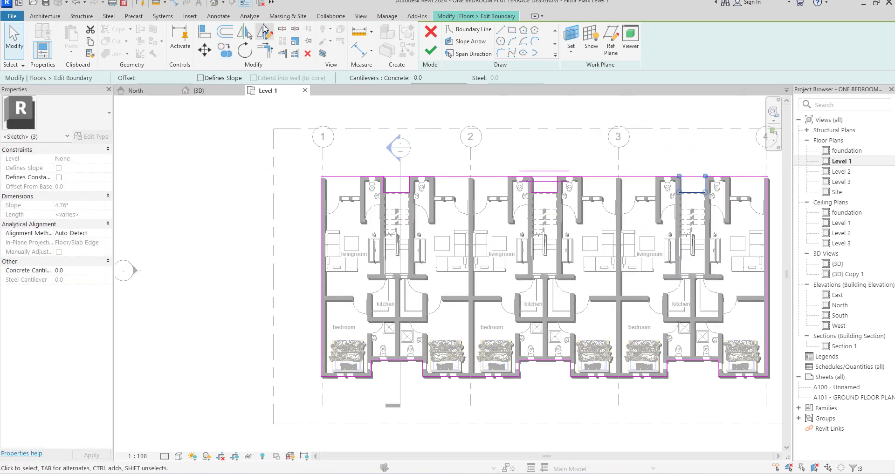
left_click(282, 28)
left_click(395, 177)
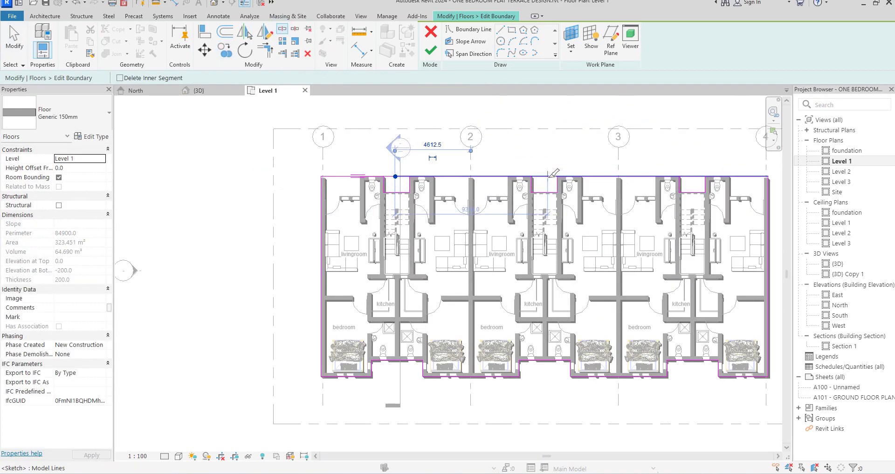
left_click(547, 177)
left_click(691, 176)
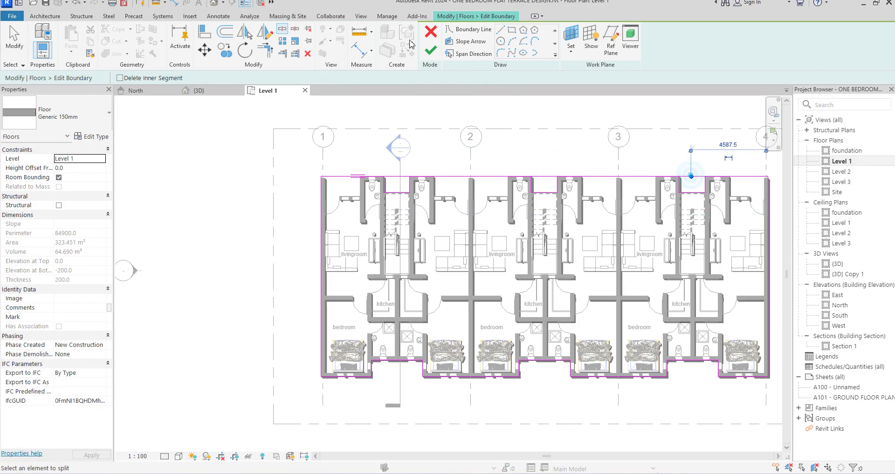
Trim the split boundary segments to the recess side lines at all three stairwells and finish the floor boundary edit.
left_click(266, 50)
scroll(375, 186, "up", 2)
left_click(387, 179)
left_click(435, 178)
left_click(633, 166)
left_click(653, 183)
left_click(696, 179)
left_click(707, 166)
scroll(573, 181, "down", 3)
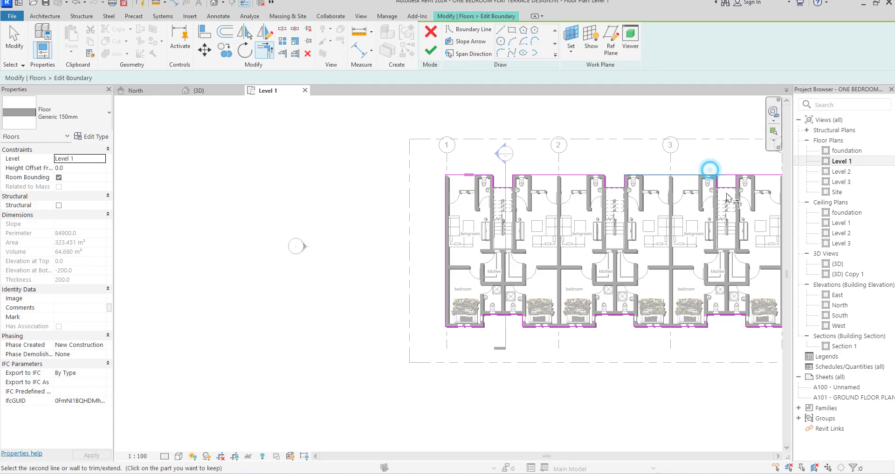
scroll(501, 148, "down", 4)
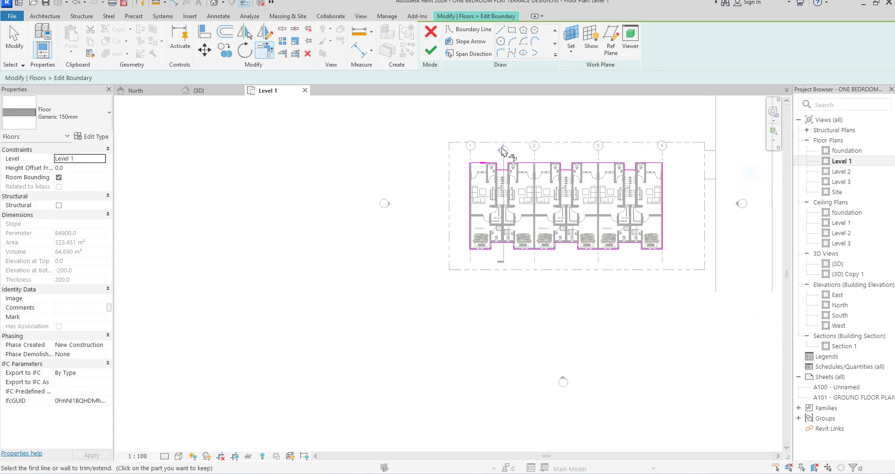
left_click(429, 55)
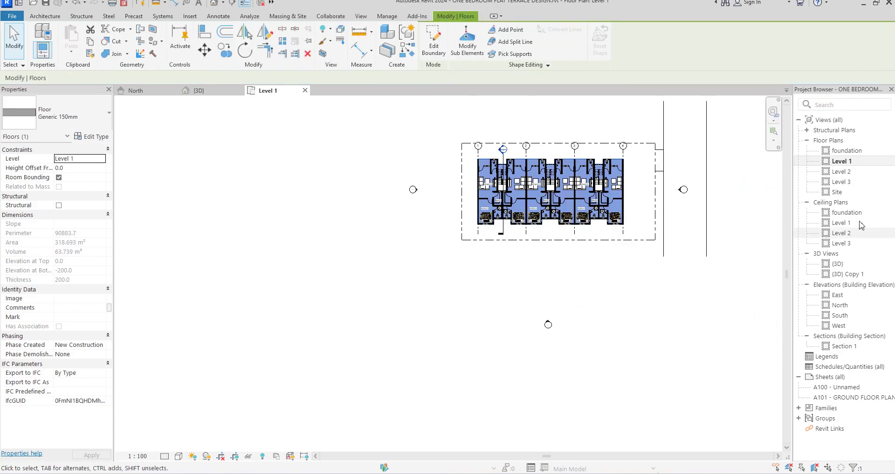
Inspect the recessed Level 1 slab edge at the stairwells in the 3D view.
double_click(837, 264)
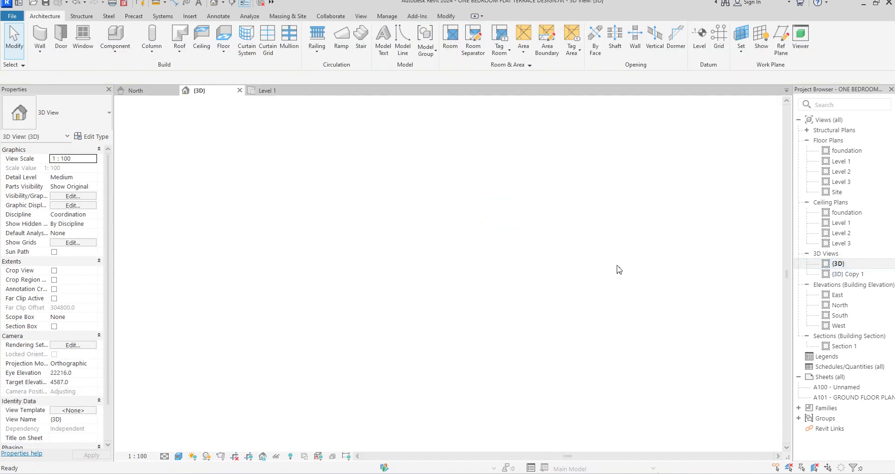
left_click(346, 296)
scroll(347, 296, "up", 5)
left_click(440, 361)
left_click(366, 354)
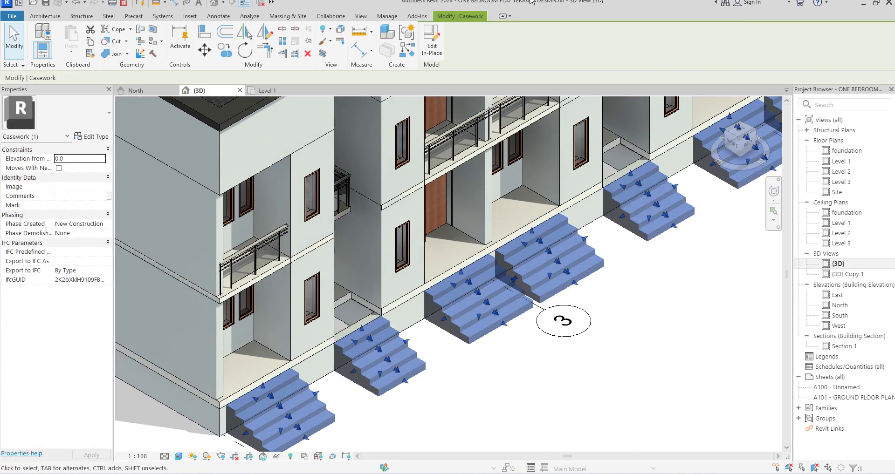
left_click(437, 52)
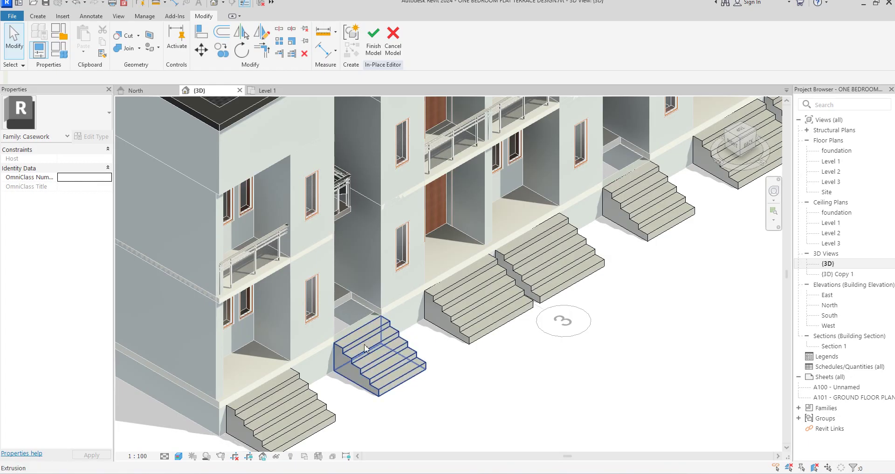
Open the foundation floor plan and leave in-place editing of the entrance steps.
double_click(836, 151)
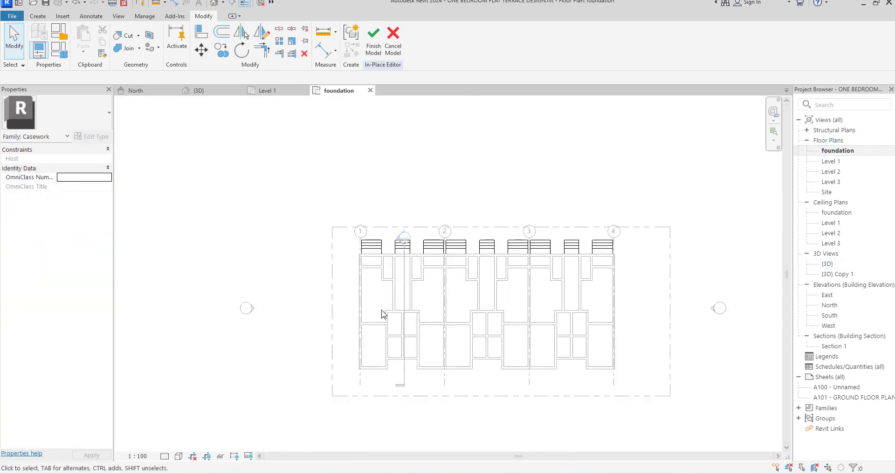
scroll(382, 314, "up", 3)
left_click(391, 46)
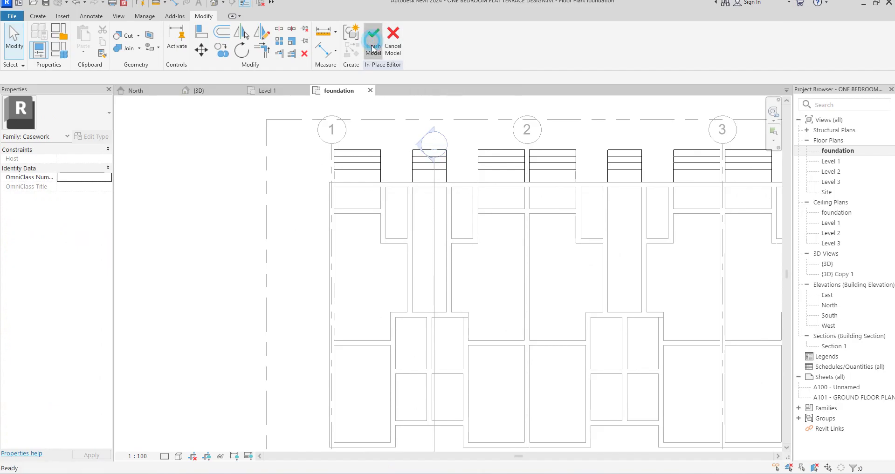
Split the foundation wall along the entrance side within each of the three stairwell bays.
left_click(438, 192)
scroll(438, 191, "up", 3)
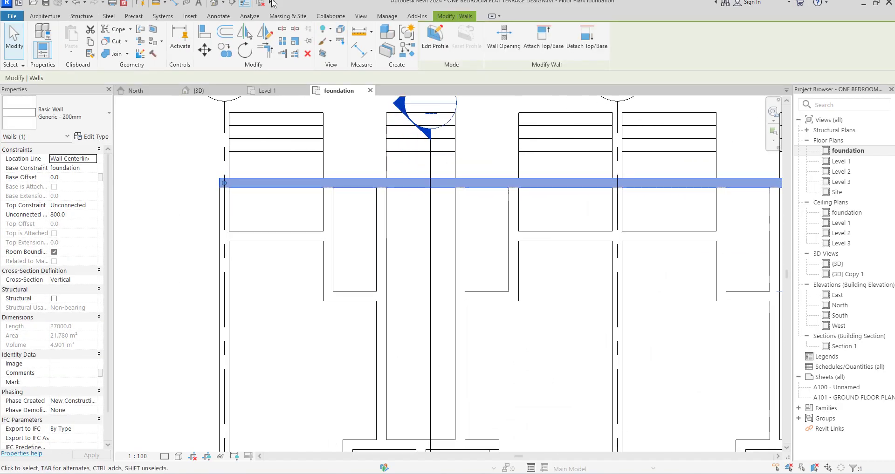
left_click(282, 31)
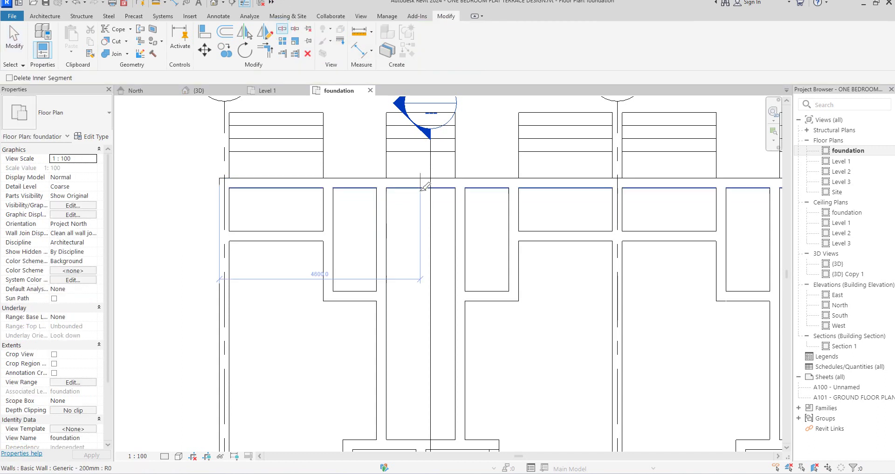
scroll(395, 199, "down", 3)
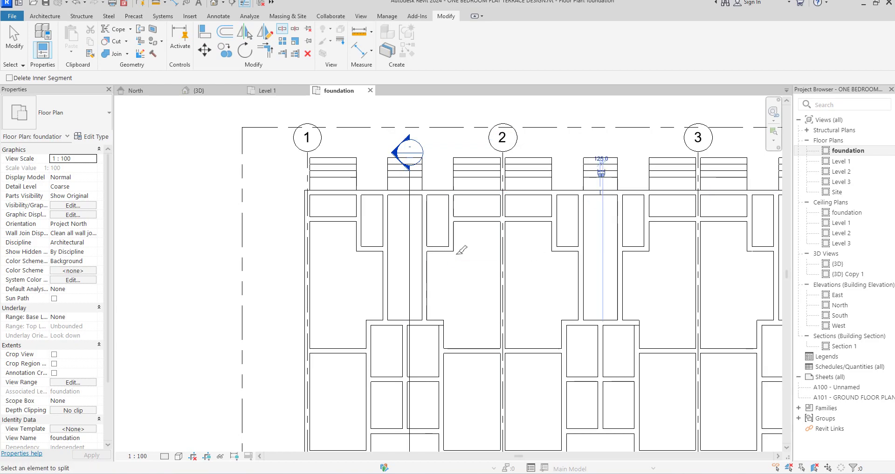
scroll(456, 254, "down", 2)
scroll(679, 214, "up", 2)
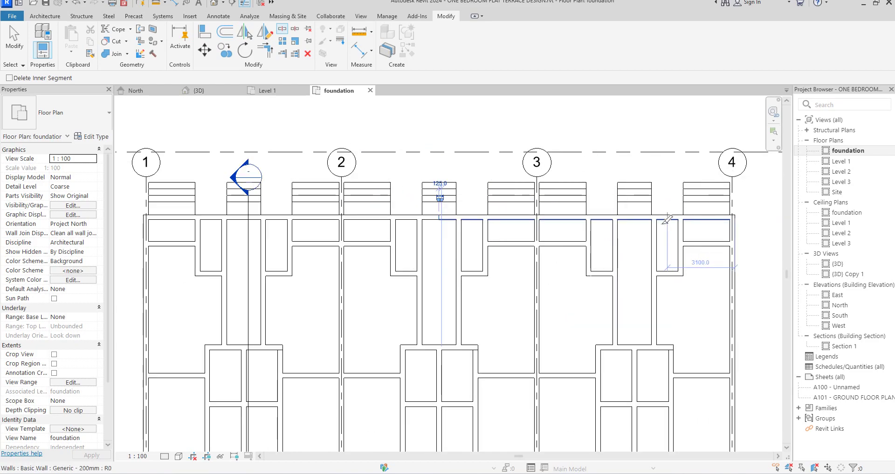
left_click(636, 217)
Try to trim the entrance-side foundation wall near grid 4 to the side wall of the third stairwell.
left_click(266, 53)
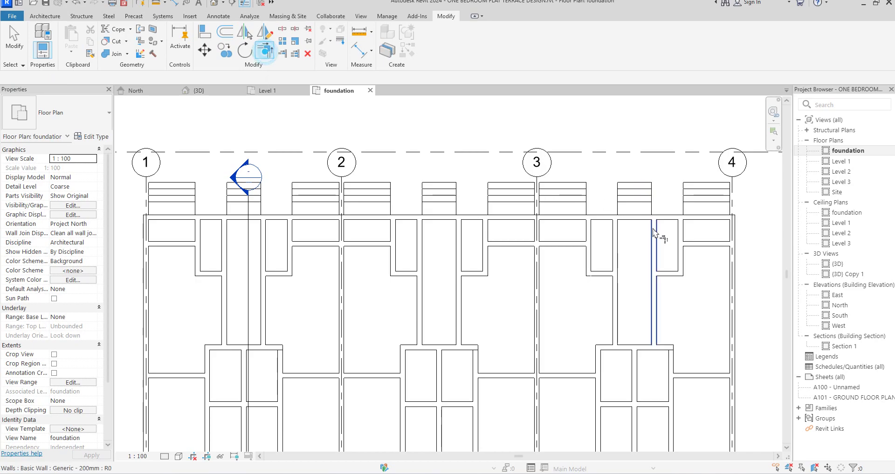
left_click(697, 217)
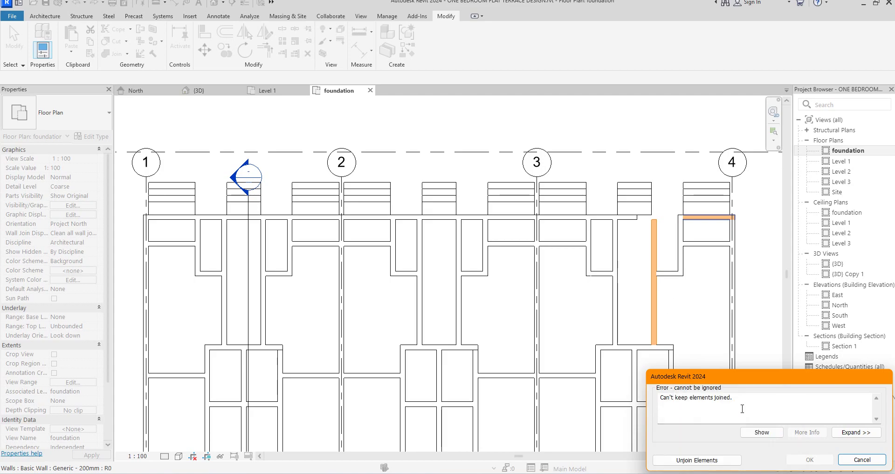
left_click(860, 460)
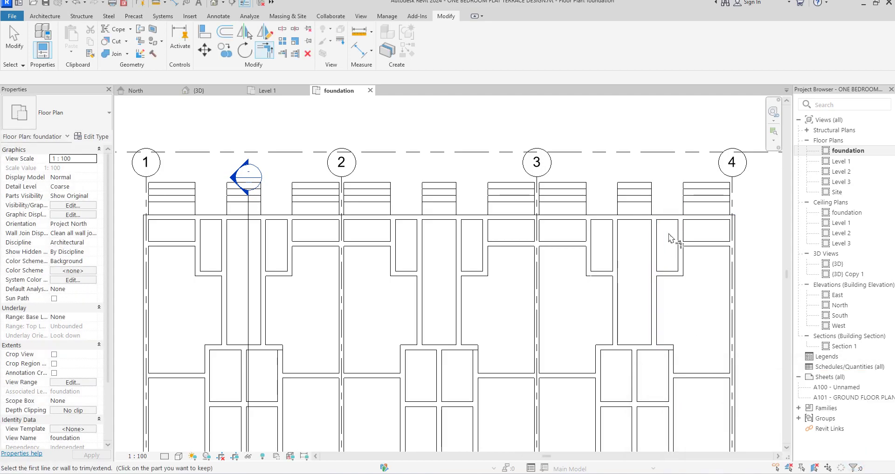
Trim the entrance-side foundation wall to the side walls of the third and second stairwells.
left_click(667, 214)
left_click(614, 242)
left_click(608, 214)
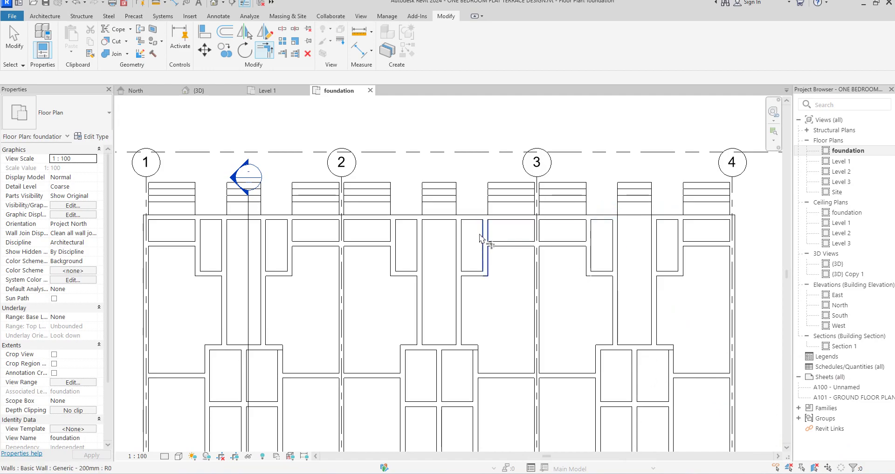
left_click(460, 243)
left_click(471, 213)
left_click(420, 245)
left_click(398, 216)
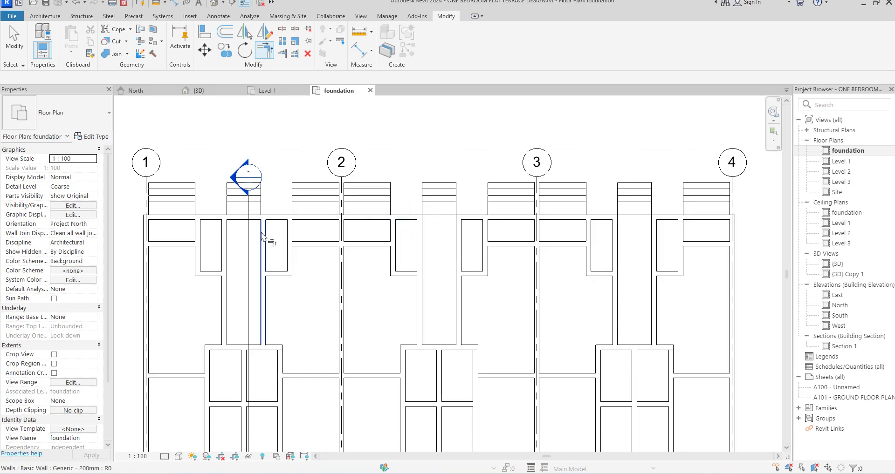
Trim the entrance-side foundation wall to both side walls of the first stairwell, between grids 1 and 2.
left_click(262, 235)
left_click(279, 220)
left_click(225, 247)
left_click(214, 219)
scroll(410, 264, "down", 3)
scroll(311, 255, "up", 2)
key("Escape")
Edit the in-place entrance steps and move the three stairwell flights 1012.5 mm inward from the facade edge to the stair edge on Level 1.
double_click(289, 212)
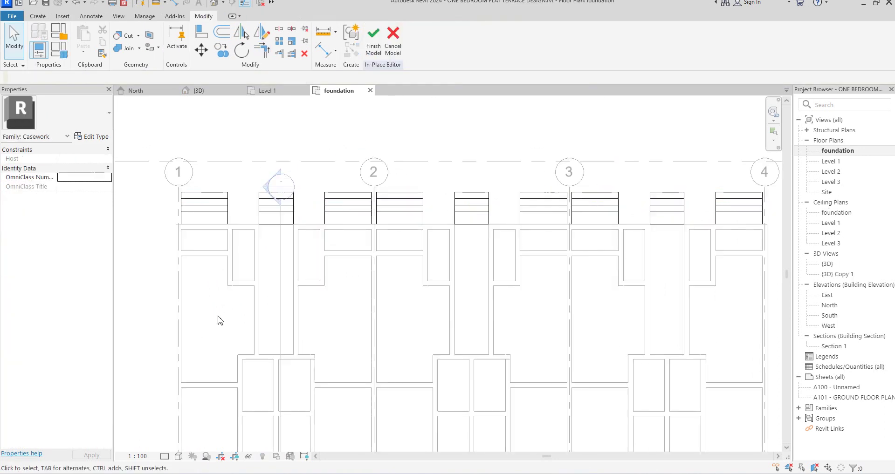
left_click(274, 207)
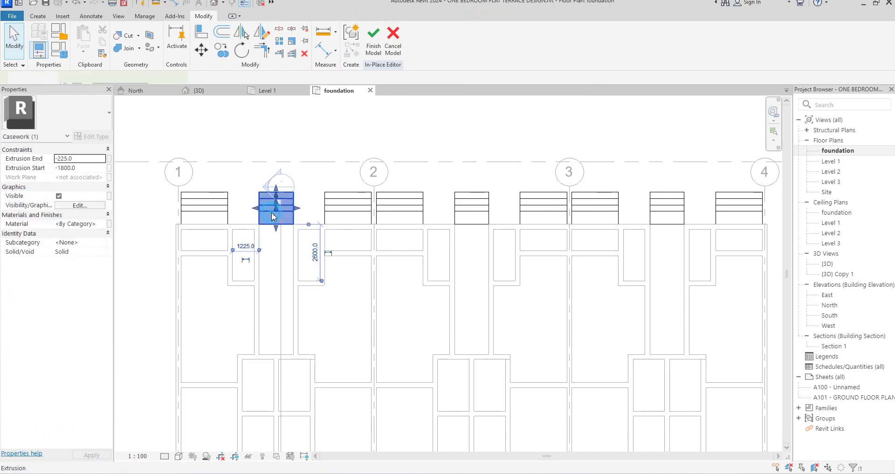
left_click(471, 207, "ctrl")
scroll(382, 244, "down", 3)
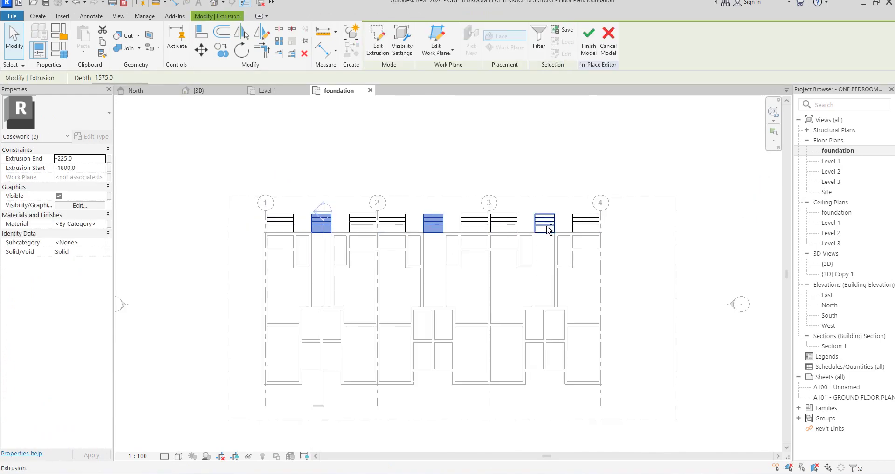
double_click(839, 161)
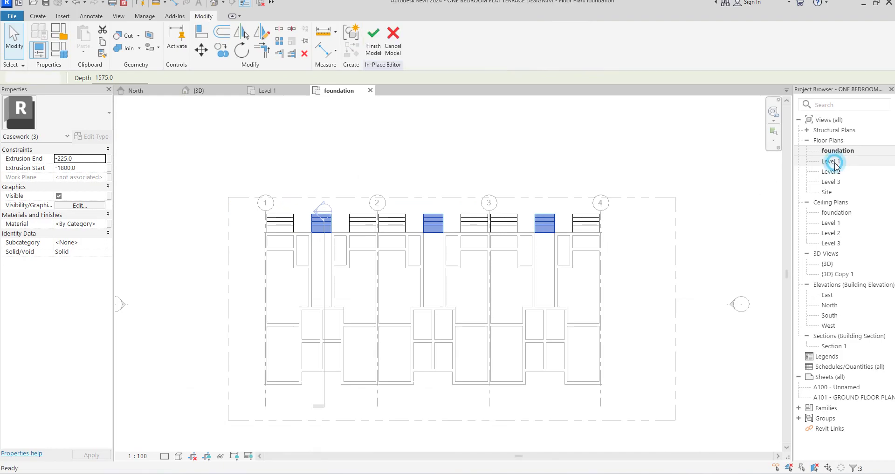
scroll(569, 159, "up", 5)
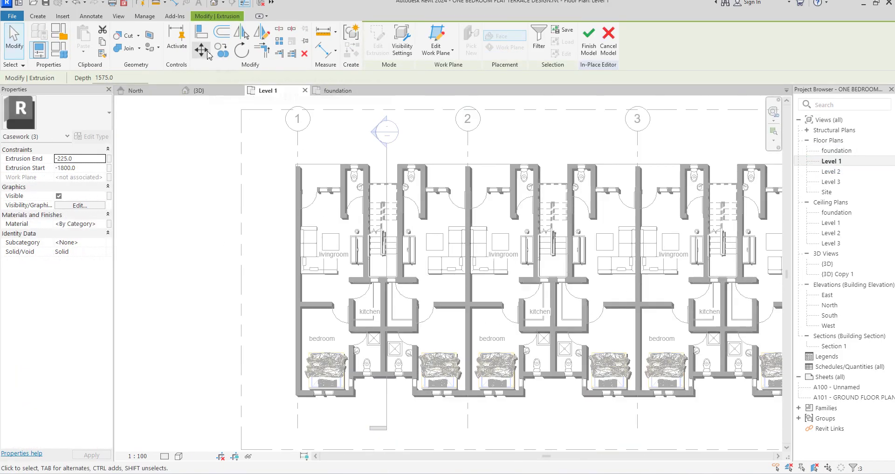
left_click(201, 50)
scroll(380, 178, "up", 5)
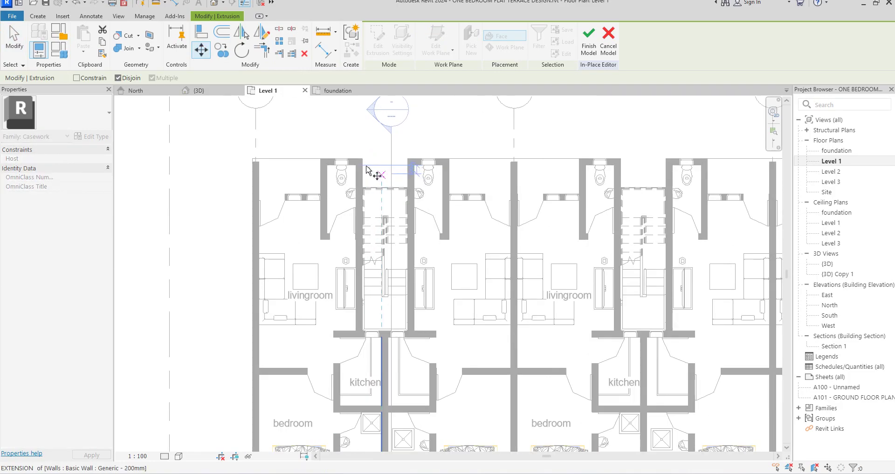
left_click(360, 153)
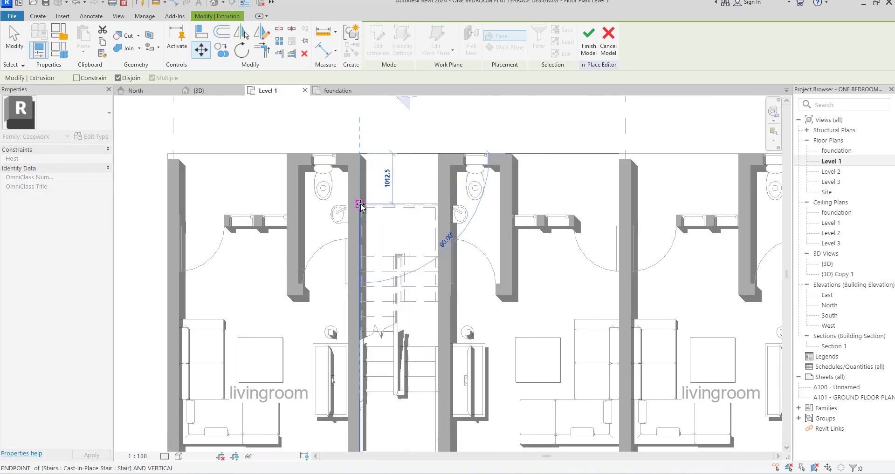
left_click(361, 201)
Return to the foundation plan and finish the in-place model of the entrance steps.
double_click(836, 151)
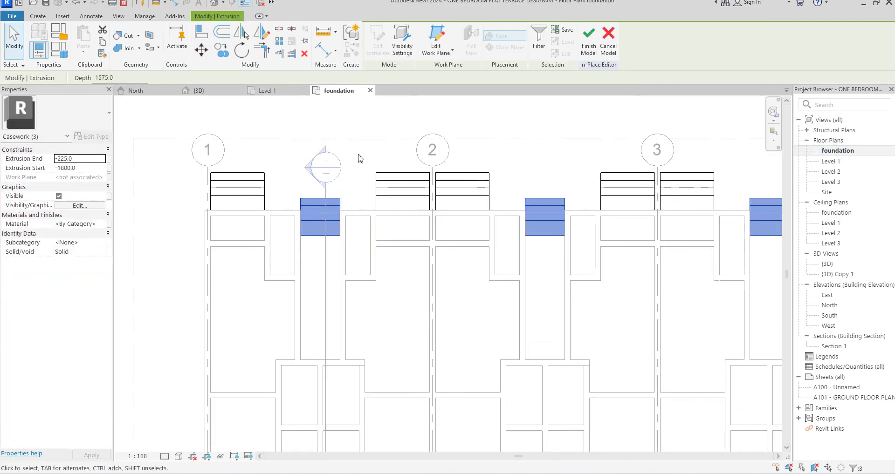
left_click(358, 154)
scroll(359, 177, "down", 2)
left_click(375, 42)
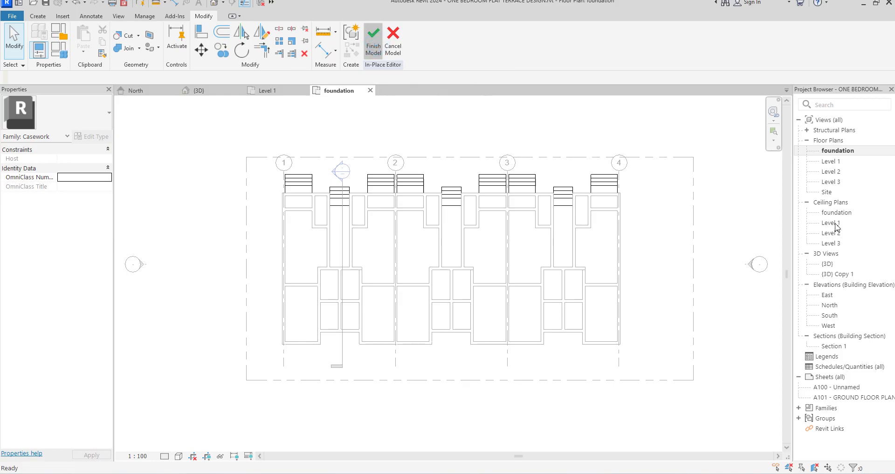
Examine the relocated stairwell entrance steps and the overall terrace front in the 3D view.
double_click(836, 263)
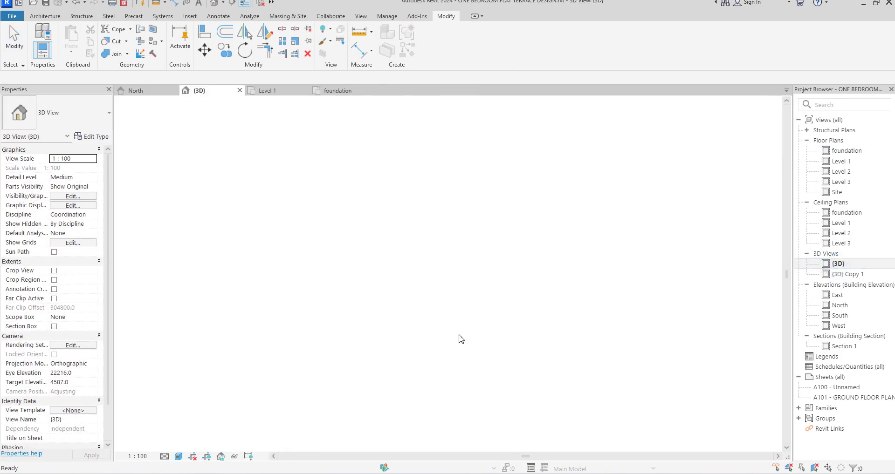
scroll(447, 358, "up", 5)
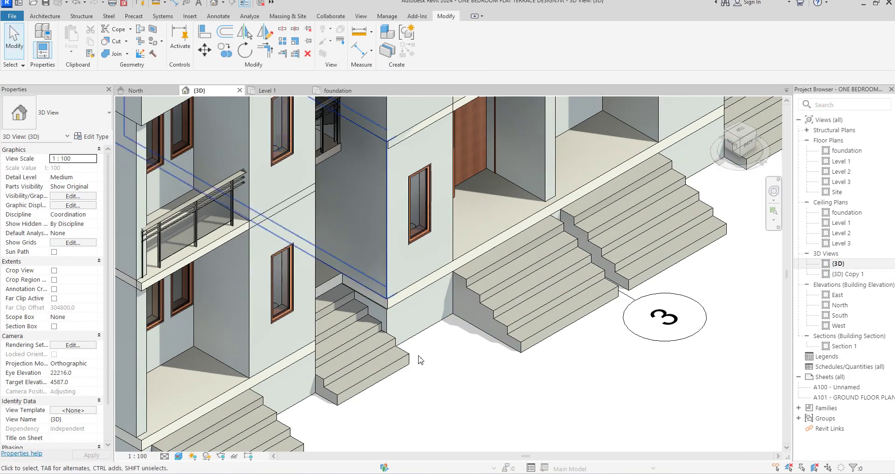
scroll(489, 363, "down", 6)
scroll(603, 359, "up", 5)
scroll(485, 300, "up", 1)
scroll(552, 258, "down", 3)
scroll(632, 223, "down", 5)
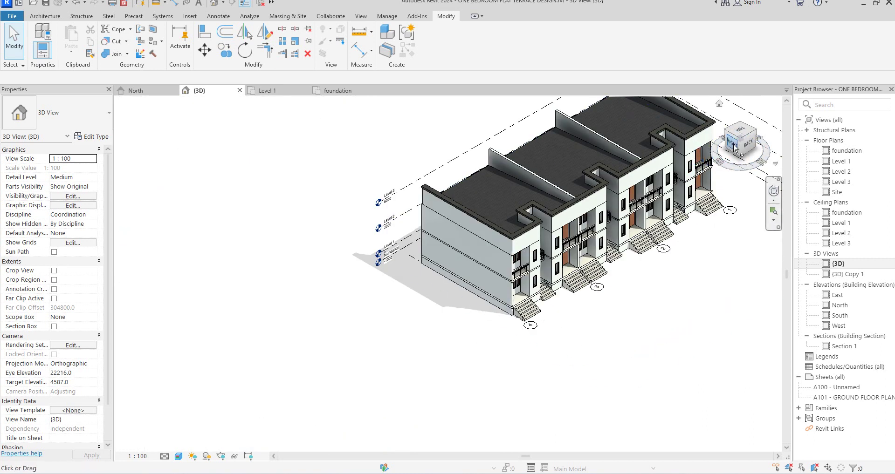
scroll(680, 171, "up", 3)
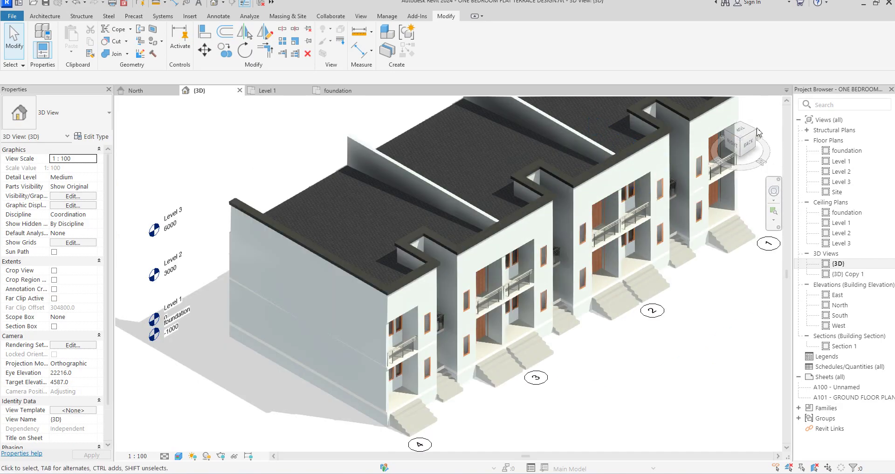
Set up a new Generic - 200mm wall in the Level 2 plan with base offset 2400 and unconnected height 600.
double_click(841, 172)
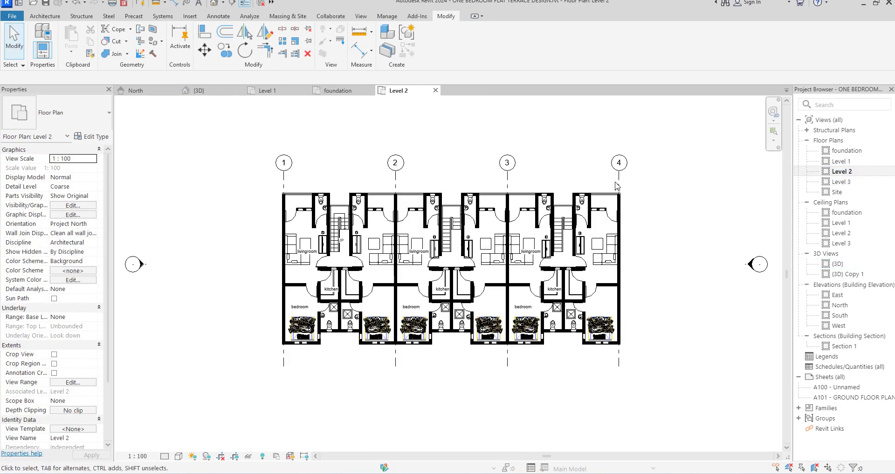
scroll(613, 186, "up", 3)
scroll(452, 155, "up", 2)
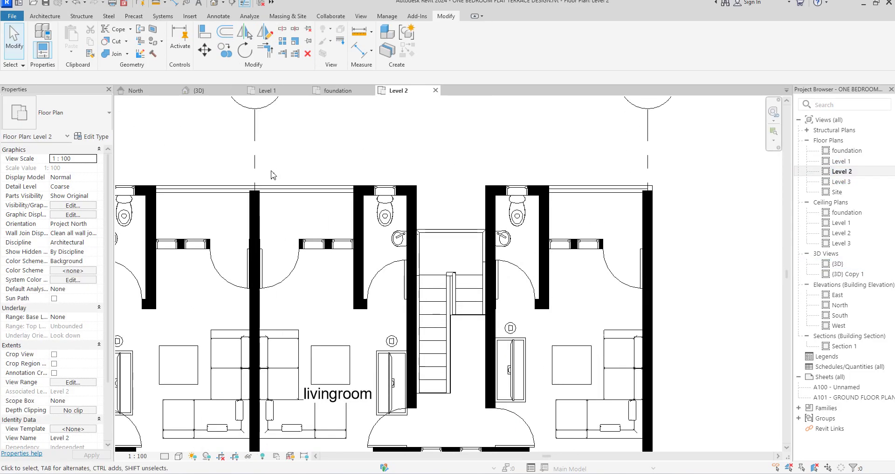
left_click(259, 215)
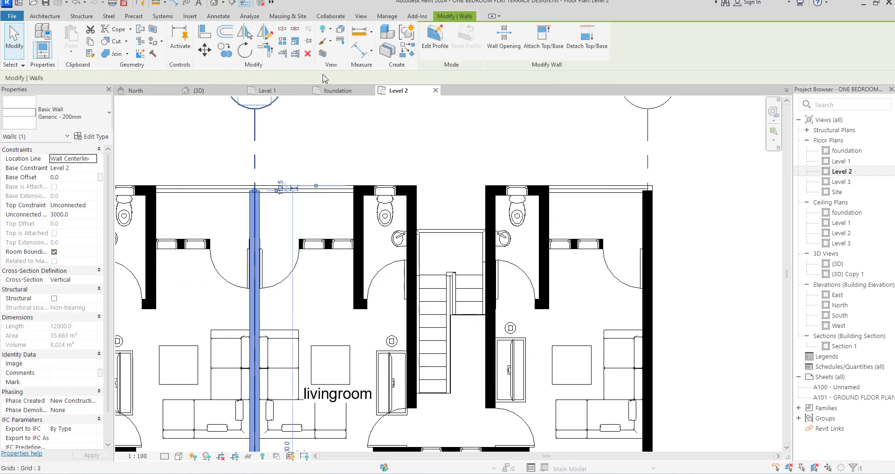
key("w")
key("a")
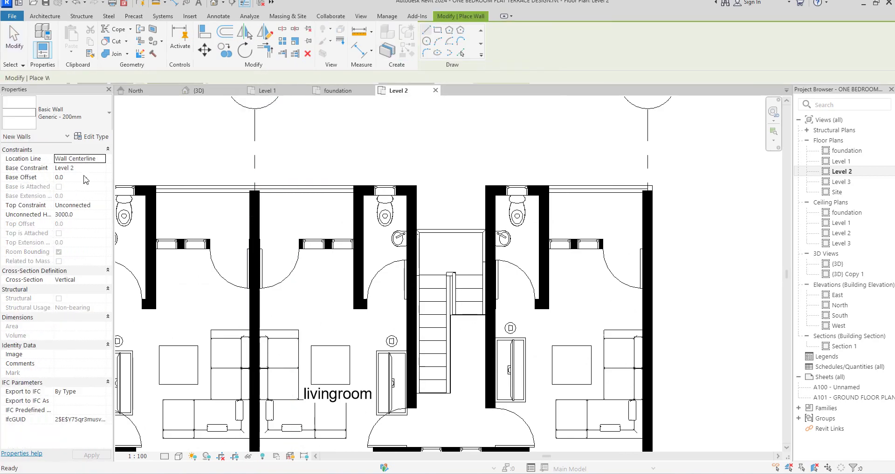
left_click(77, 185)
left_click(80, 178)
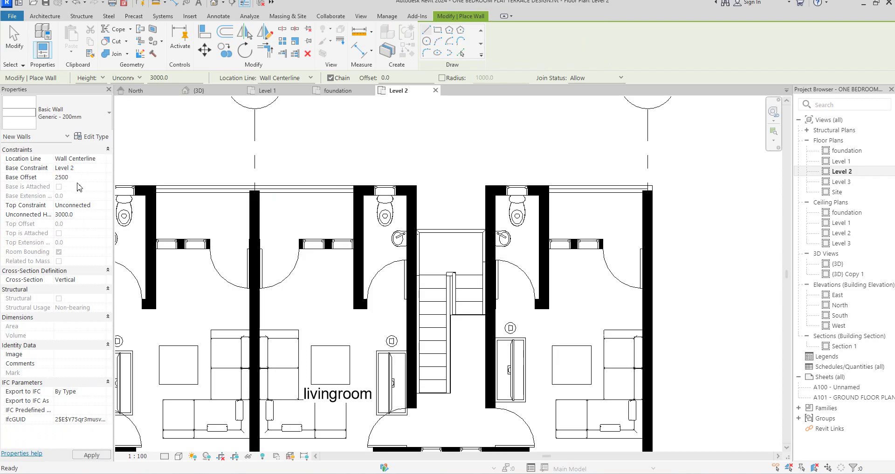
type("2500")
left_click_drag(77, 180, 59, 179)
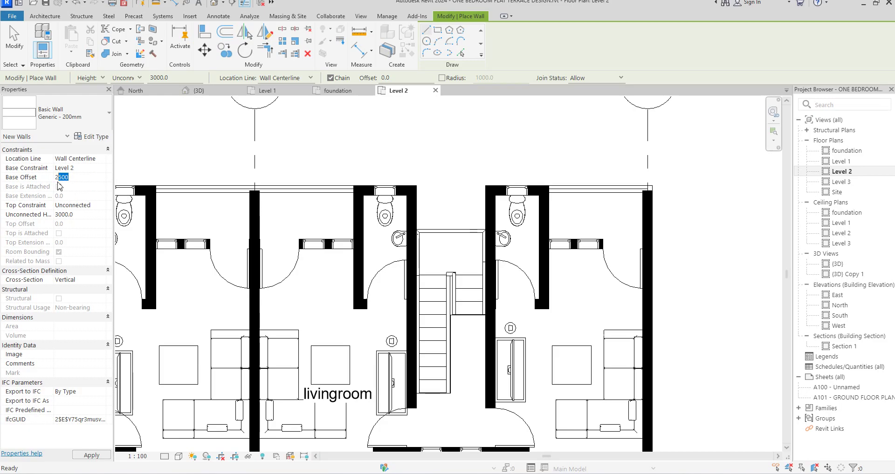
left_click(88, 216)
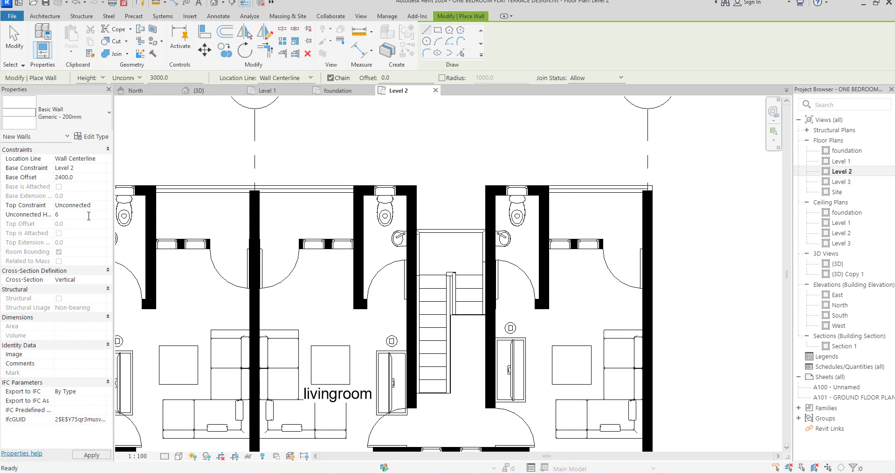
Draw the wall across the Level 2 balcony front from the toilet wall to the party wall at grid 3.
scroll(375, 220, "down", 1)
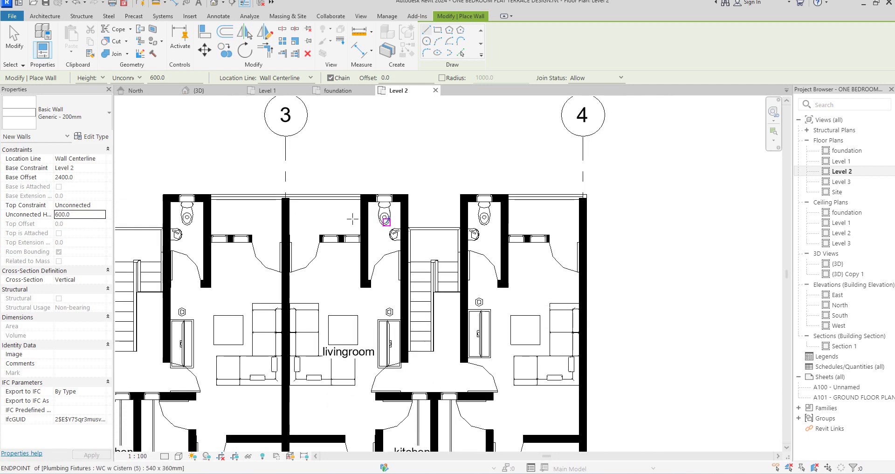
scroll(226, 200, "up", 2)
scroll(186, 203, "up", 2)
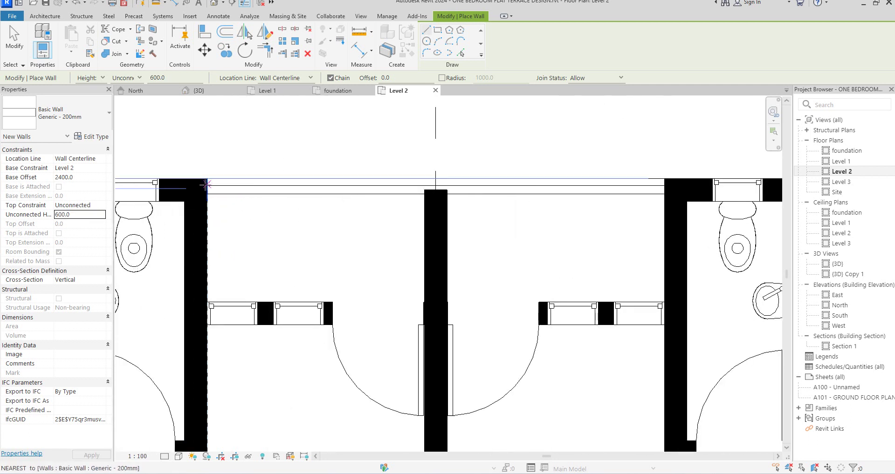
left_click(198, 189)
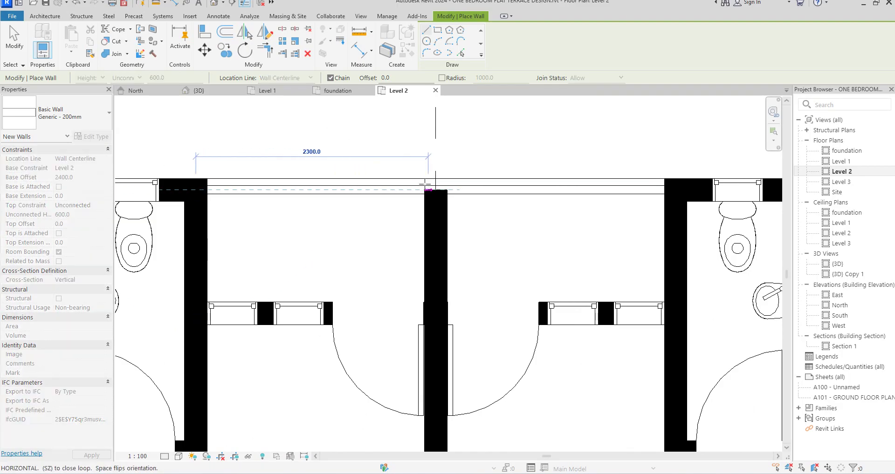
left_click(434, 189)
scroll(433, 188, "down", 4)
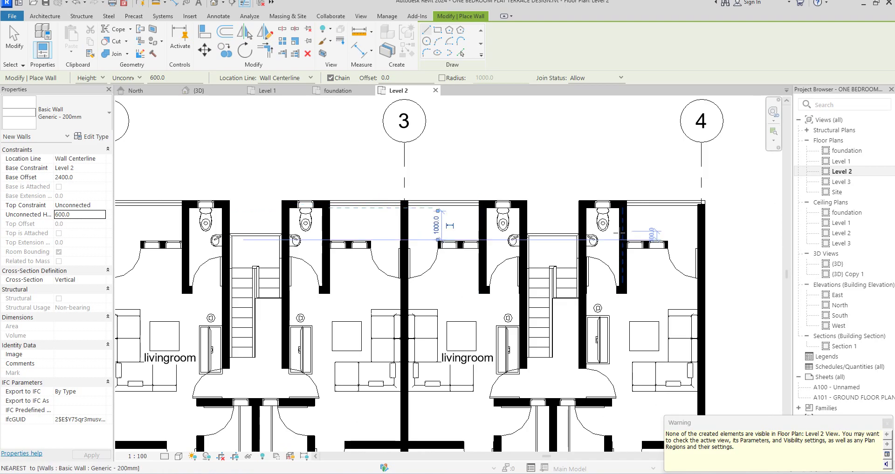
Draw a wall about 2375 mm long across the Level 2 balcony front from the grid 1 end wall to the toilet wall.
scroll(620, 233, "down", 3)
scroll(180, 227, "up", 5)
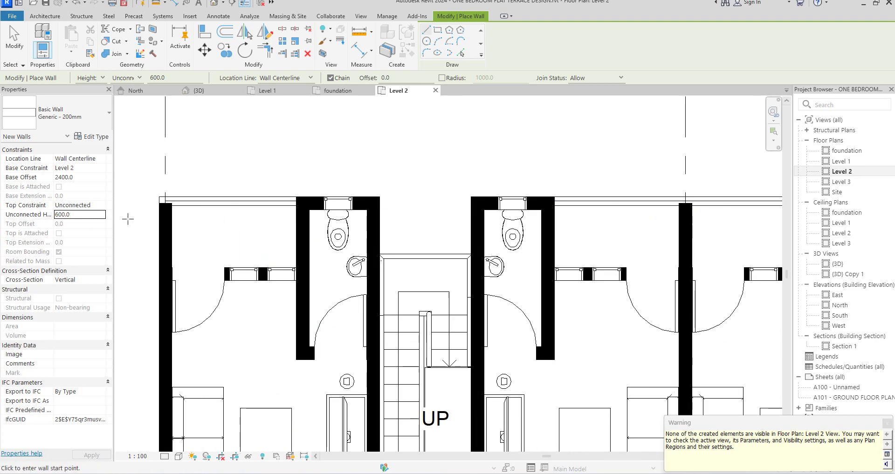
left_click(172, 201)
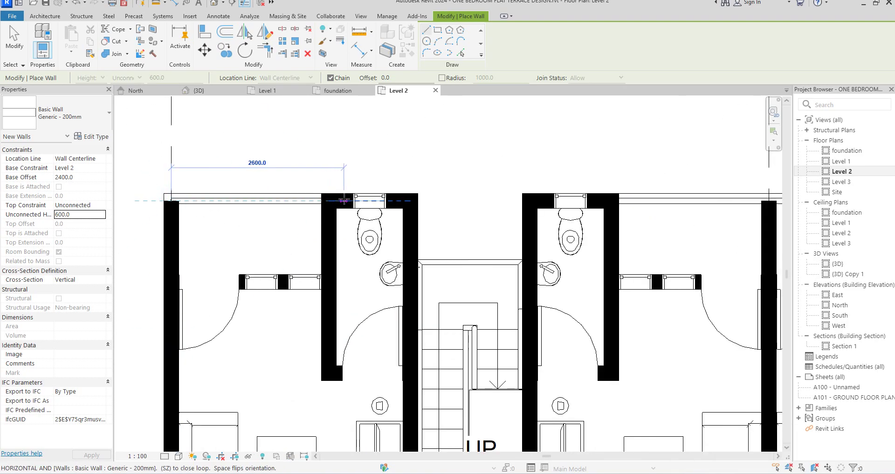
left_click(329, 201)
key("Escape")
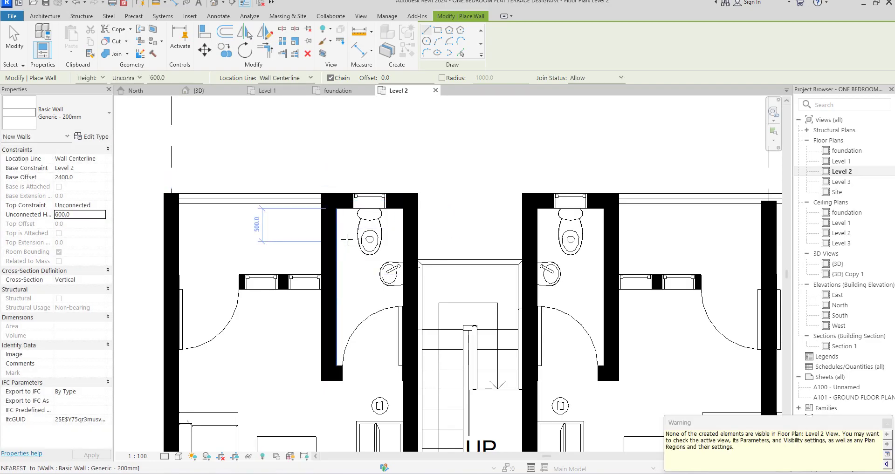
Open the North elevation at the upper balconies near grids 1 and 2 and dismiss the warning.
double_click(840, 305)
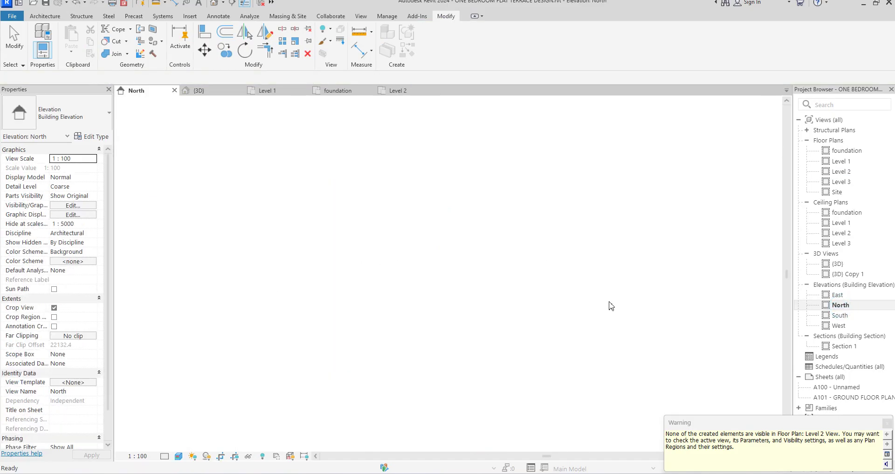
scroll(669, 258, "up", 3)
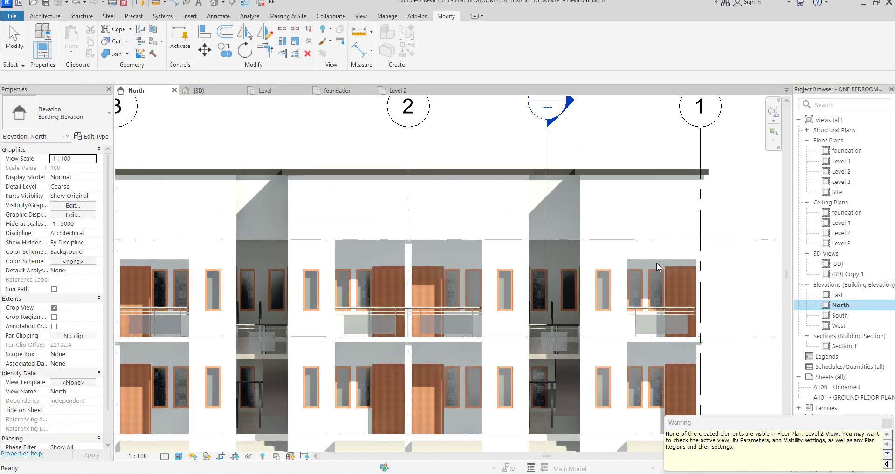
left_click(886, 423)
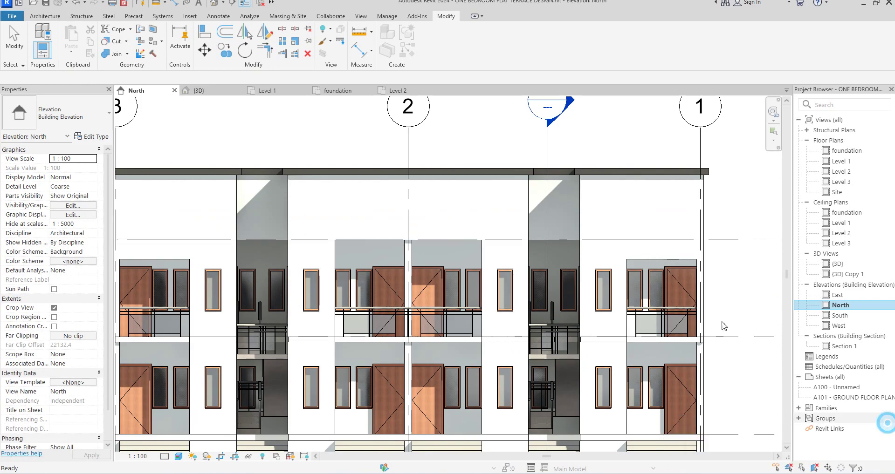
Copy the short wall above the Level 2 balcony near grid 1 and paste it aligned to Level 1.
left_click(652, 256)
left_click(661, 260)
key("z")
key("f")
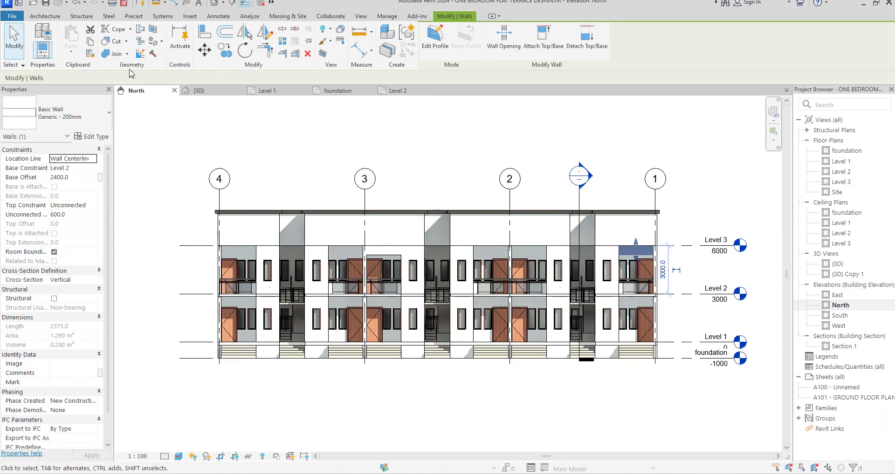
left_click(90, 43)
left_click(71, 49)
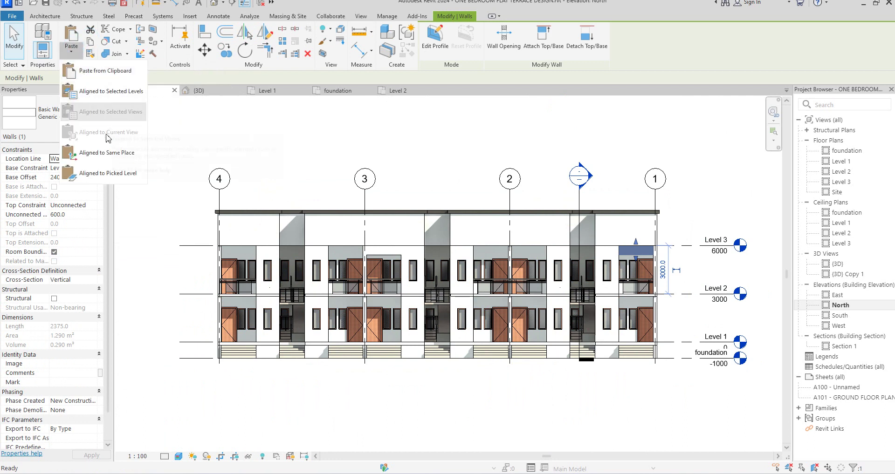
left_click(116, 92)
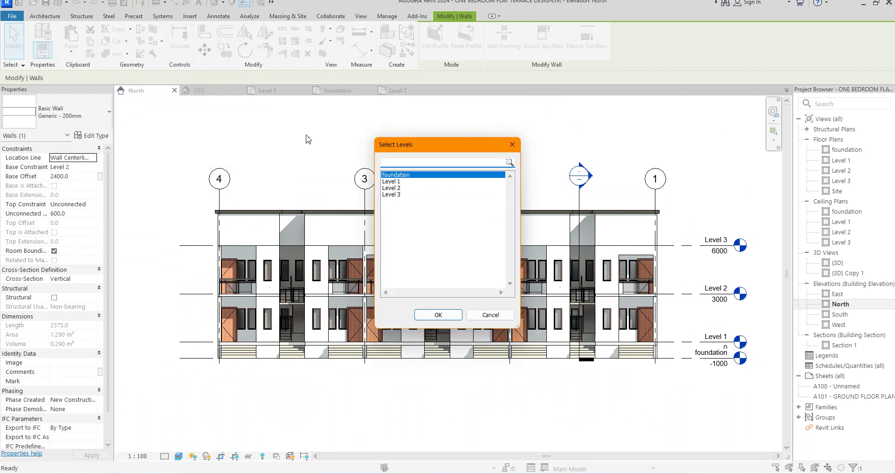
left_click(401, 188)
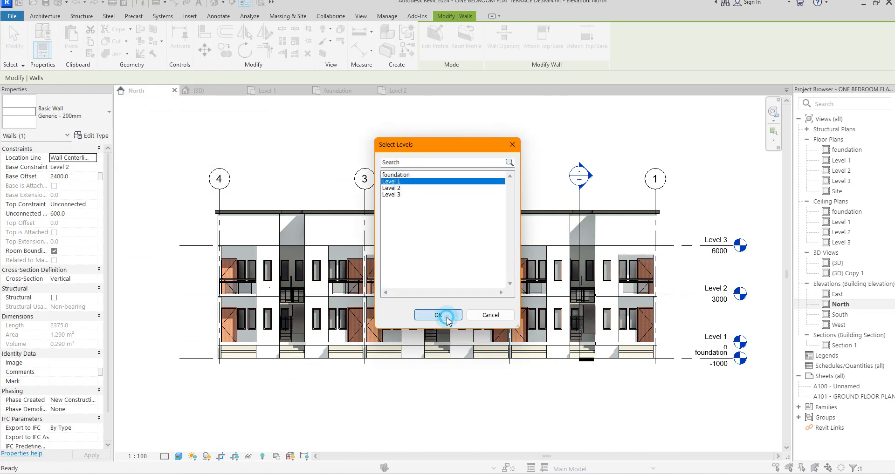
left_click(438, 315)
Lower the top edge of the pasted Level 1 wall to the underside of the Level 2 slab, making it 450 high.
left_click(642, 299)
scroll(641, 298, "up", 5)
scroll(642, 296, "up", 3)
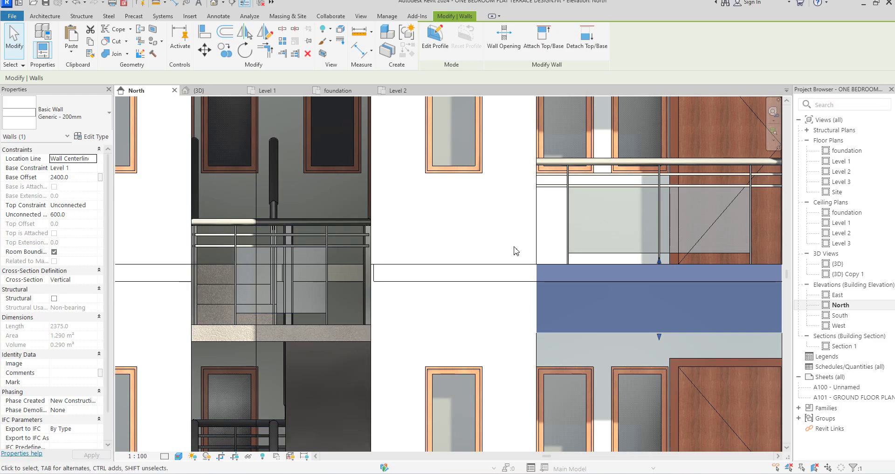
left_click_drag(657, 264, 644, 319)
left_click_drag(521, 235, 521, 236)
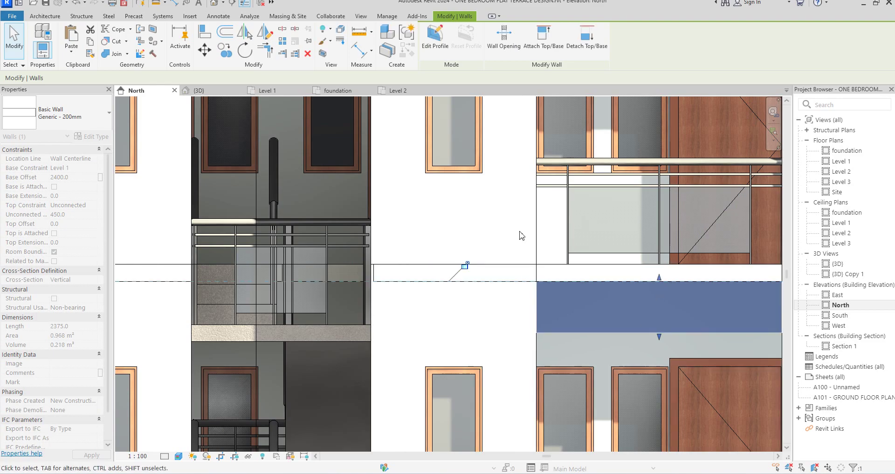
scroll(521, 236, "down", 2)
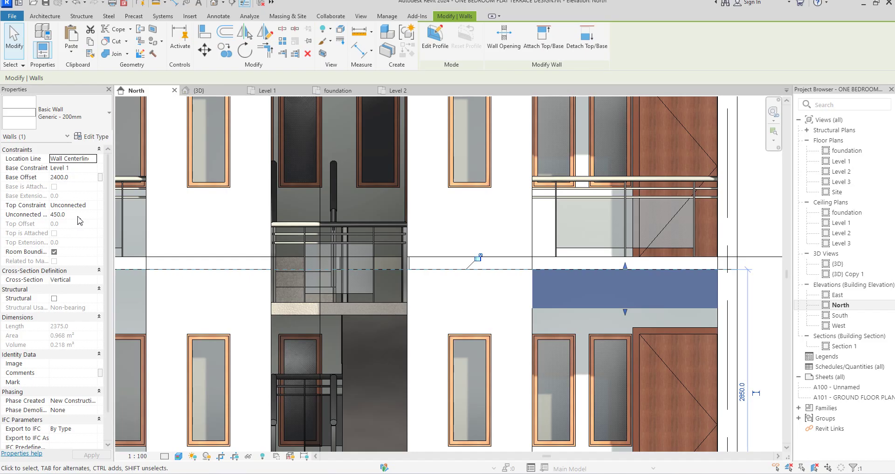
scroll(660, 323, "up", 1)
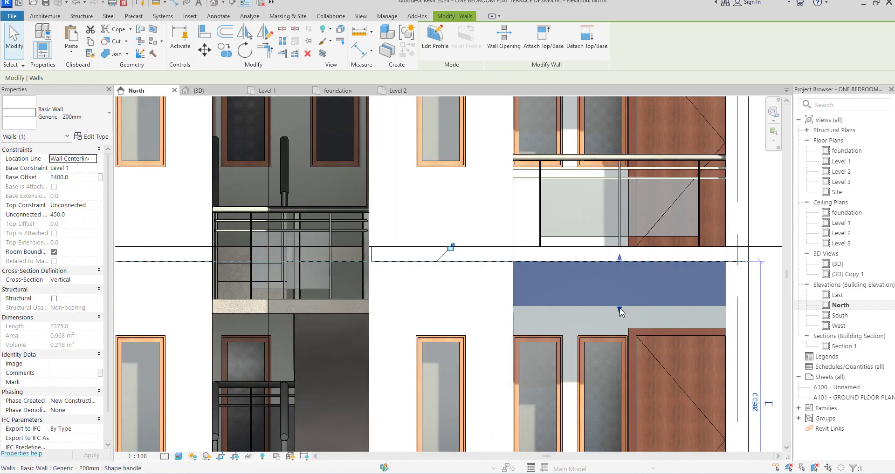
scroll(622, 312, "down", 6)
scroll(621, 311, "up", 4)
scroll(585, 302, "down", 3)
key("Escape")
Copy the two short balcony walls beside grid 1 to grids 2 and 3, using grid 1 as the base point.
scroll(554, 316, "down", 3)
scroll(612, 315, "up", 2)
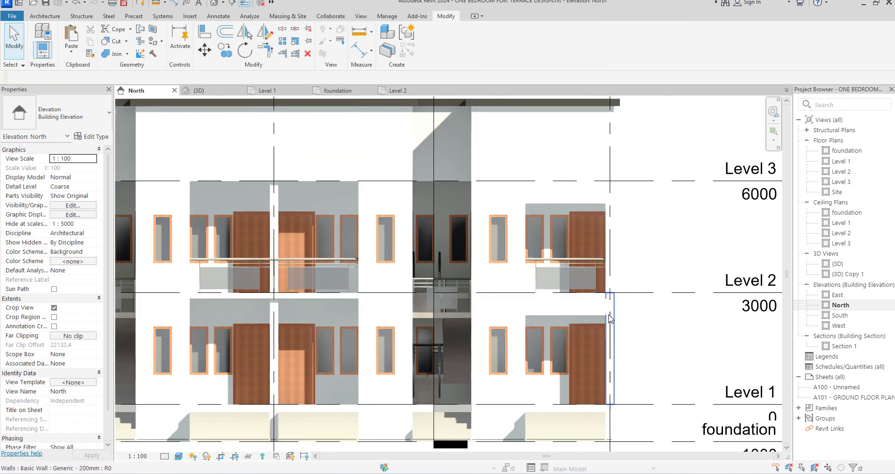
scroll(663, 326, "down", 1)
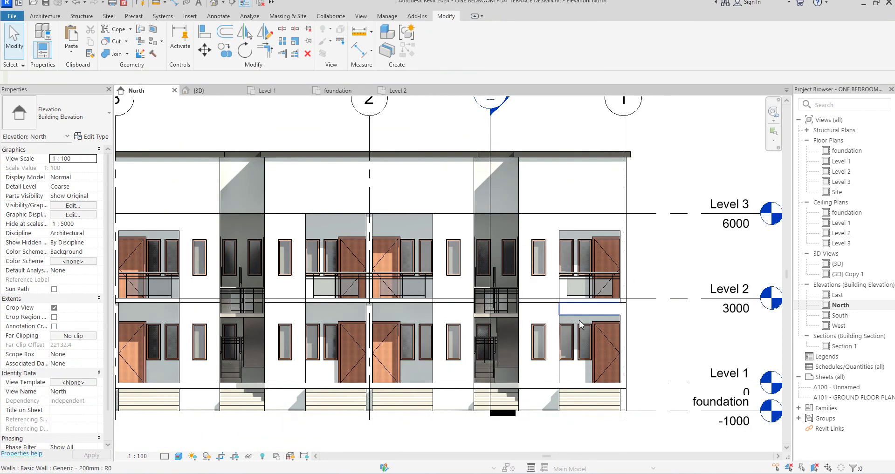
scroll(580, 321, "down", 1)
left_click(586, 250)
left_click(593, 317, "ctrl")
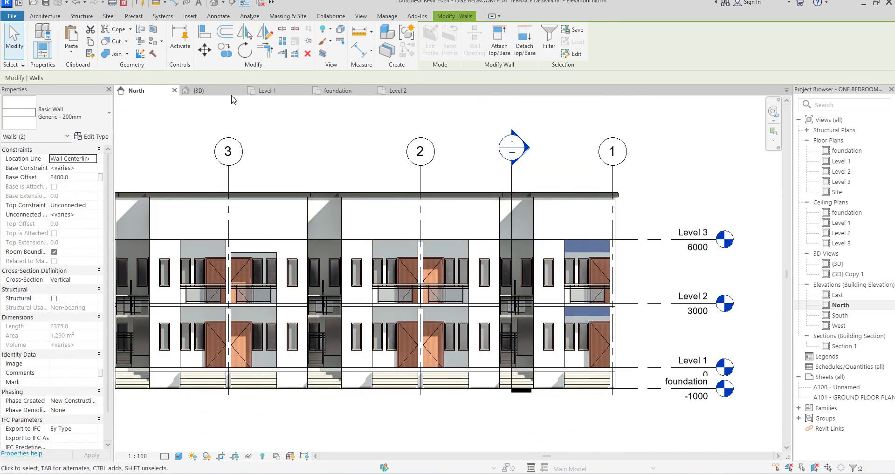
left_click(224, 49)
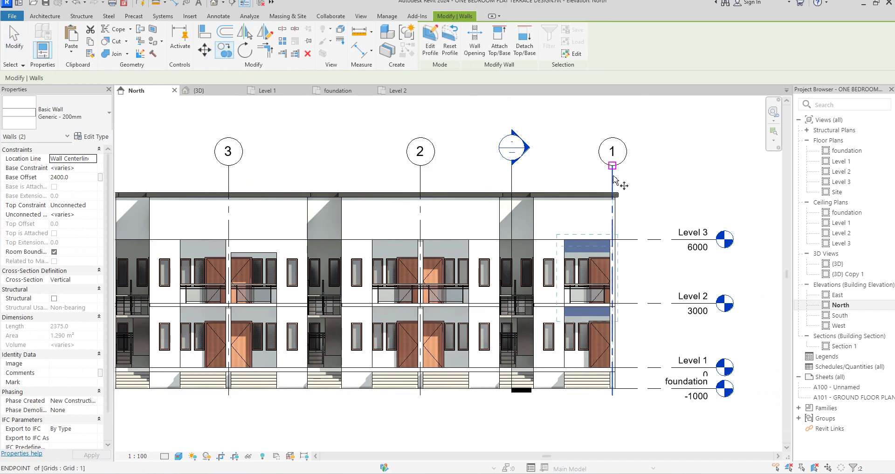
left_click(612, 166)
left_click(420, 166)
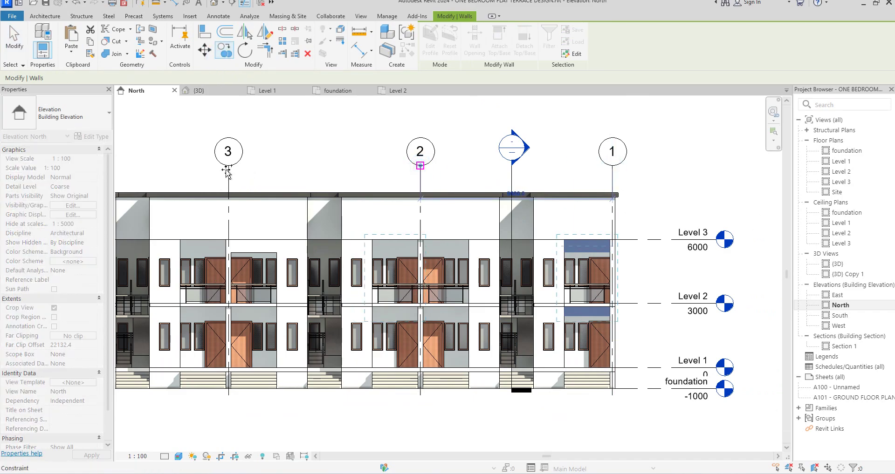
left_click(228, 166)
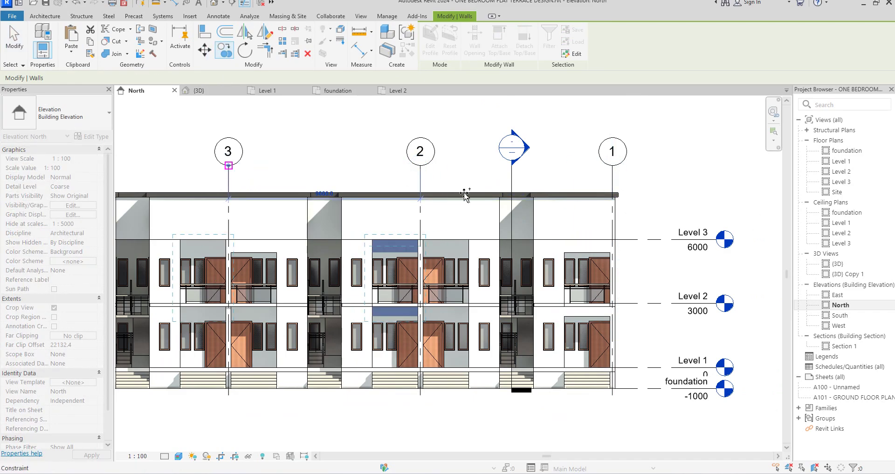
scroll(463, 193, "down", 3)
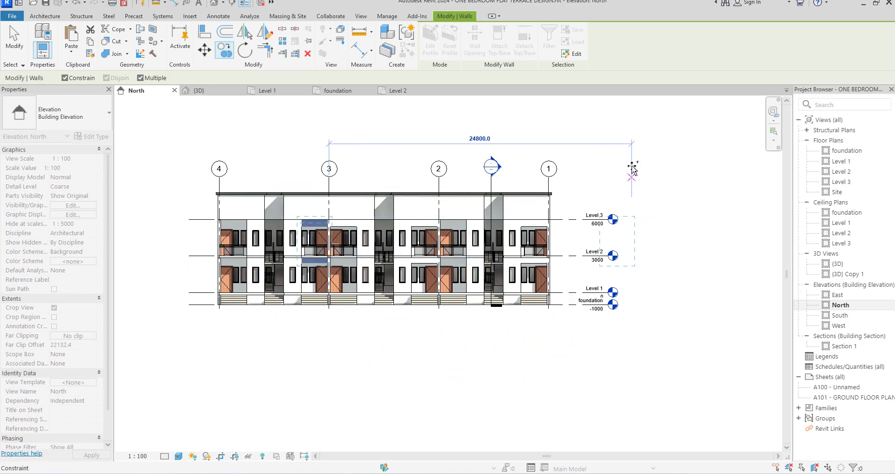
right_click(587, 152)
left_click(614, 158)
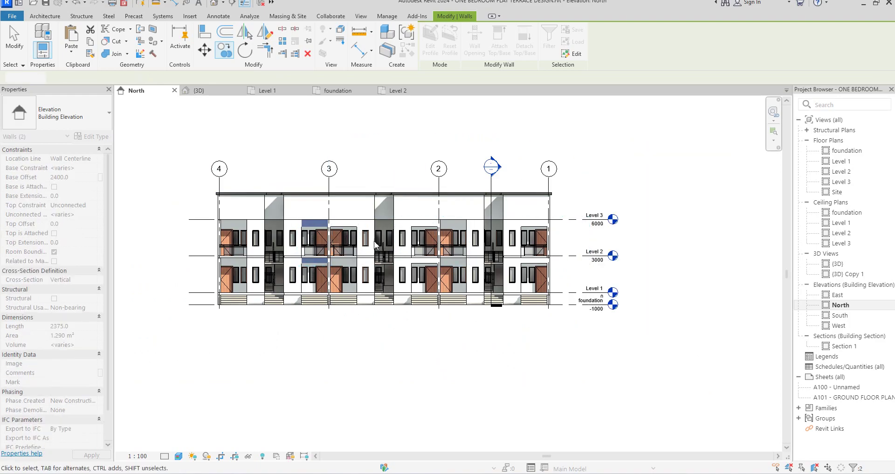
Mirror a copy of the six short balcony walls about a vertical axis through the midpoint of the roof coping.
left_click(421, 227, "ctrl")
left_click(524, 262, "ctrl")
left_click(535, 227, "ctrl")
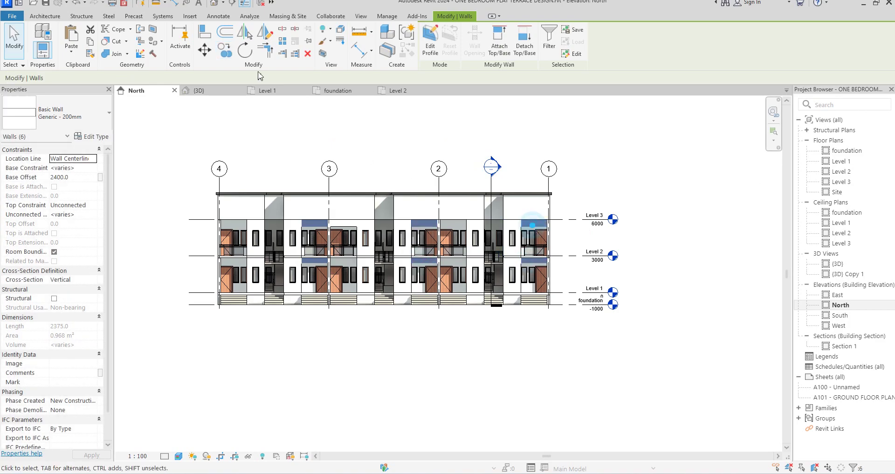
left_click(265, 32)
scroll(384, 199, "up", 2)
left_click(387, 198)
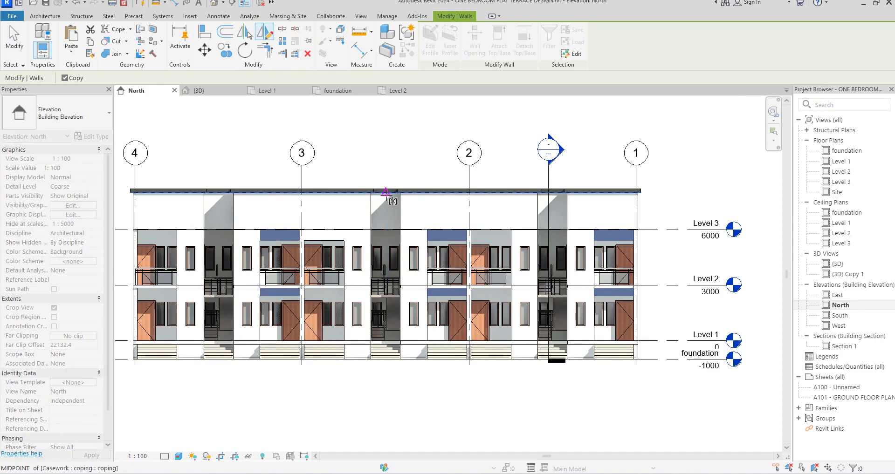
left_click(387, 166)
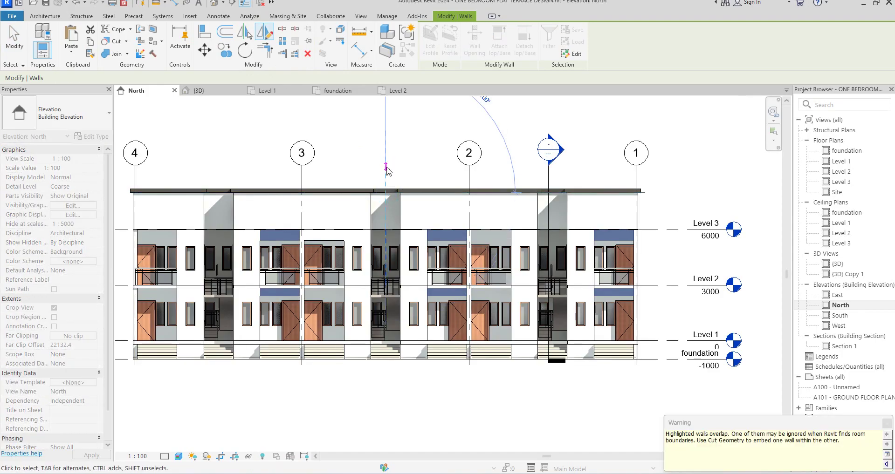
key("Escape")
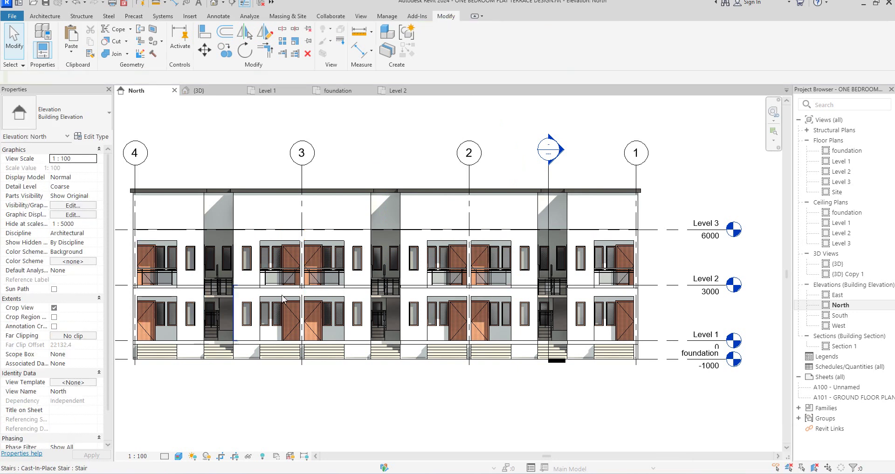
Examine the short walls above the balcony openings along the front facade in the elevation and the default 3D view.
scroll(431, 299, "down", 2)
scroll(577, 279, "up", 2)
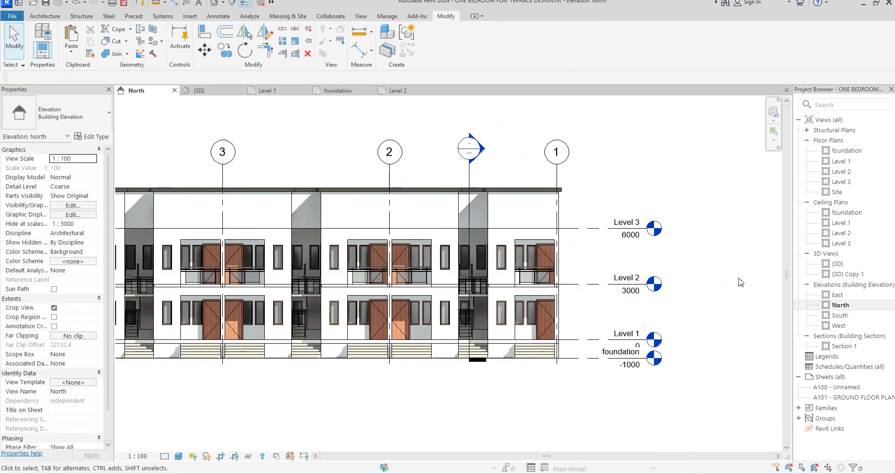
double_click(838, 265)
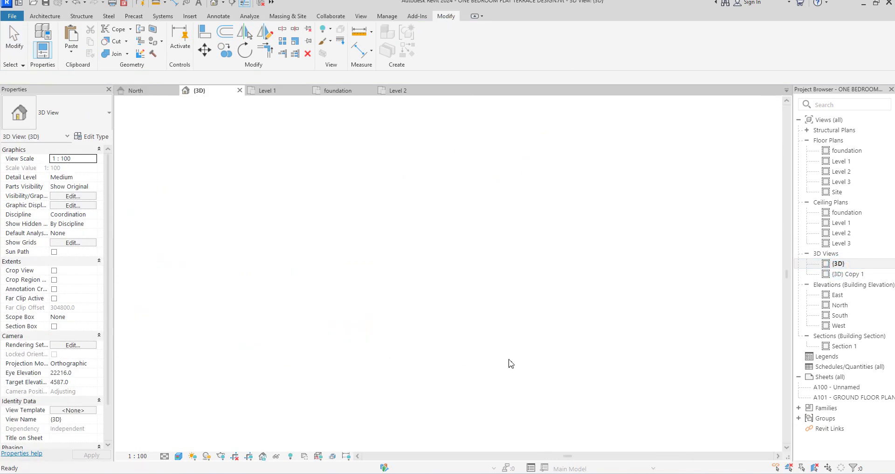
scroll(501, 292, "up", 5)
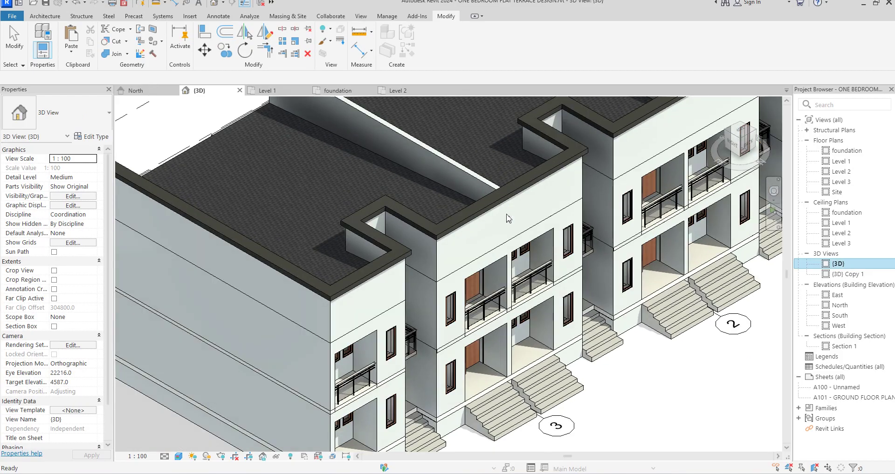
scroll(508, 219, "down", 5)
scroll(403, 406, "up", 3)
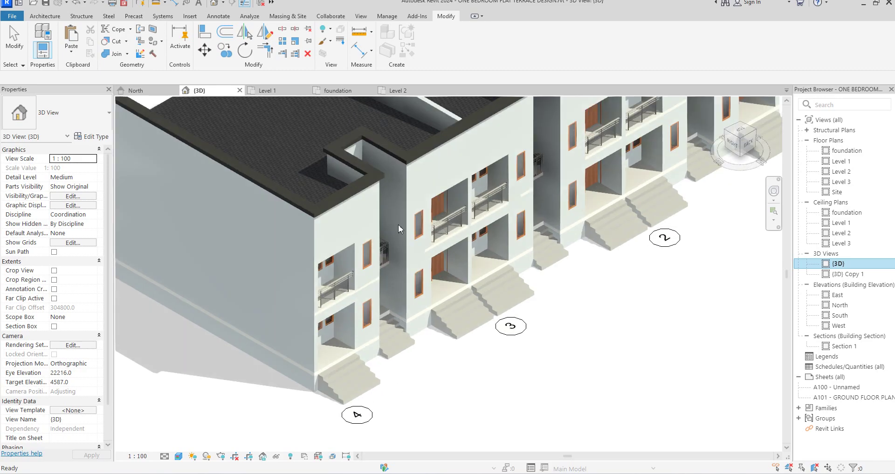
scroll(399, 226, "down", 3)
scroll(500, 246, "up", 5)
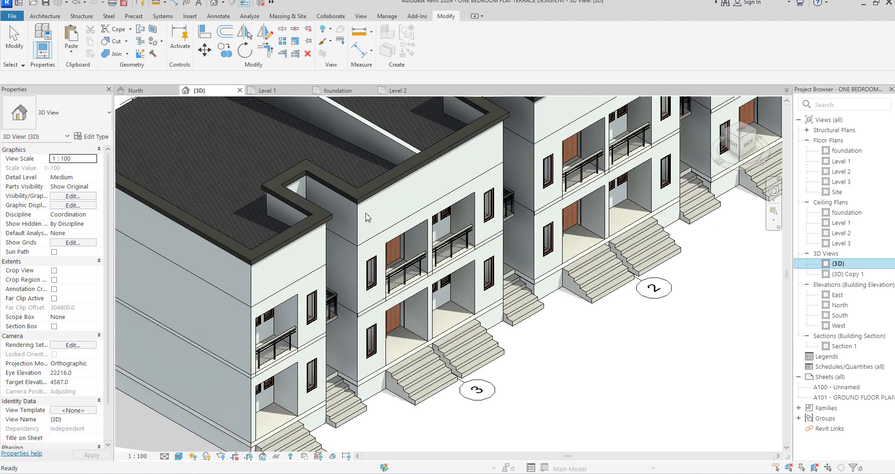
Create an in-place model in the Level 1 plan with category Casework and the name Casework 2.
double_click(840, 162)
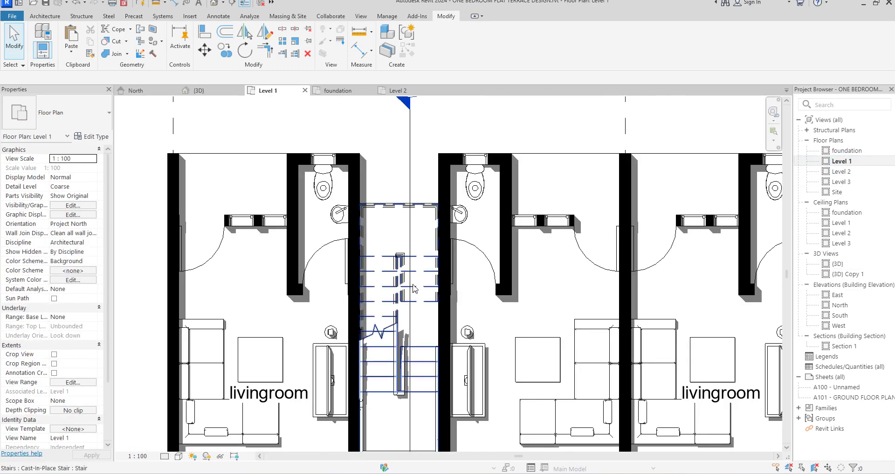
scroll(640, 223, "up", 4)
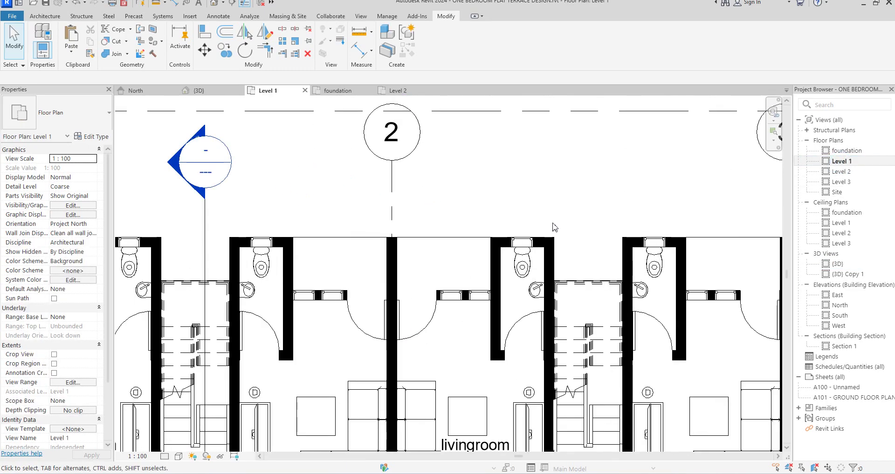
scroll(384, 272, "down", 2)
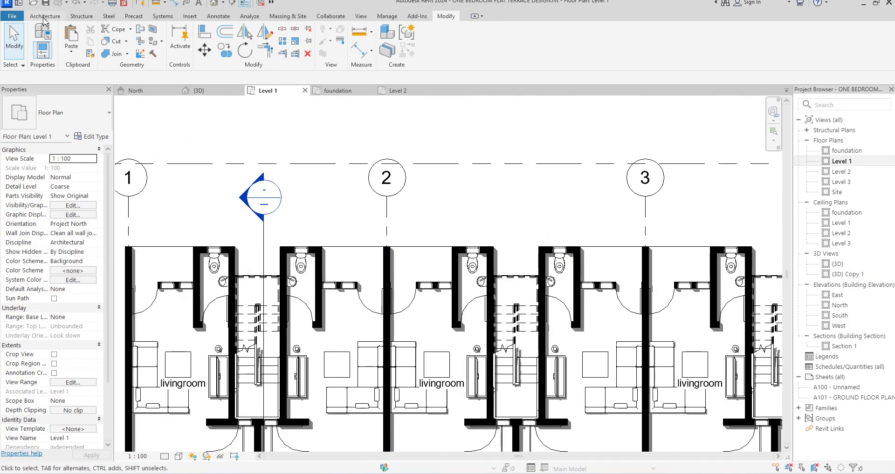
left_click(45, 19)
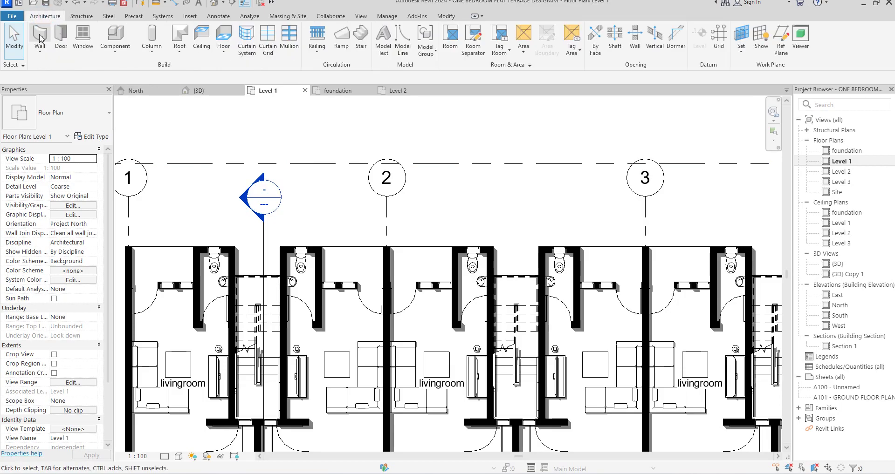
left_click(115, 47)
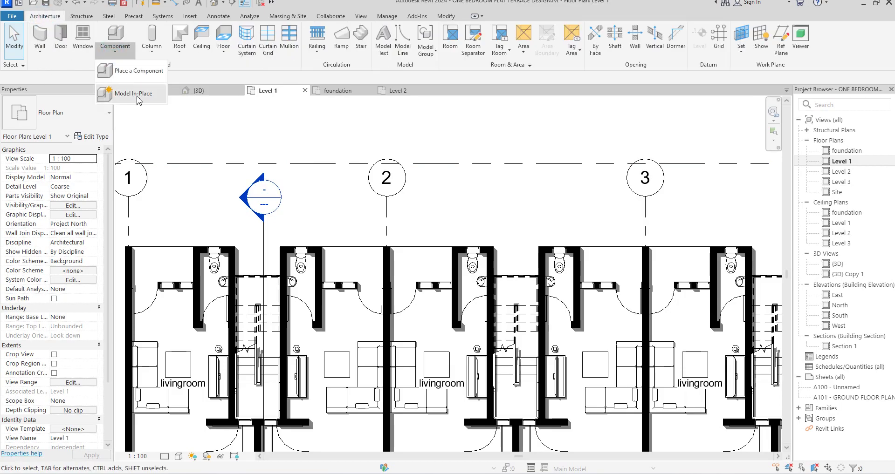
left_click(137, 94)
left_click(247, 183)
left_click(319, 338)
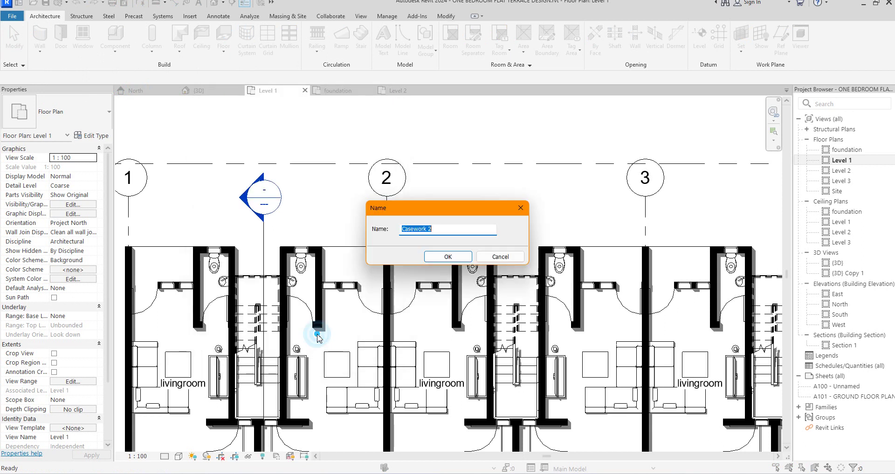
left_click(453, 256)
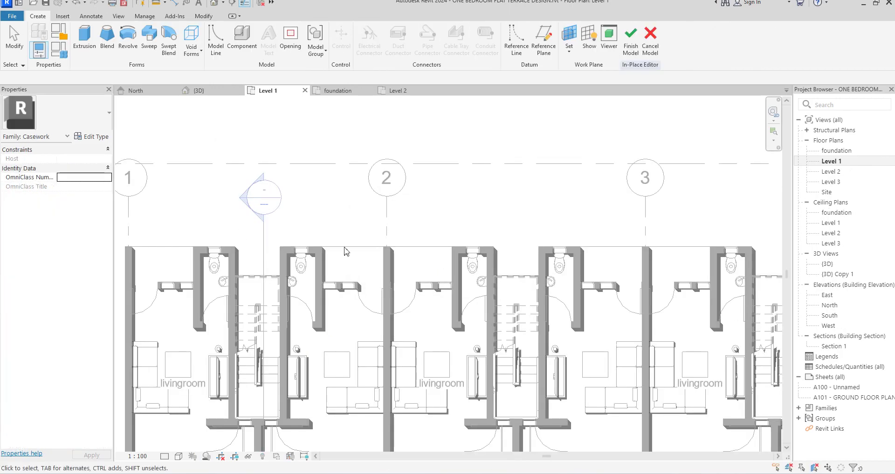
Sketch a rectangular extrusion profile about 2375 by 117 mm across the front of the balcony opening beside grid 1.
scroll(345, 252, "down", 2)
scroll(192, 236, "up", 2)
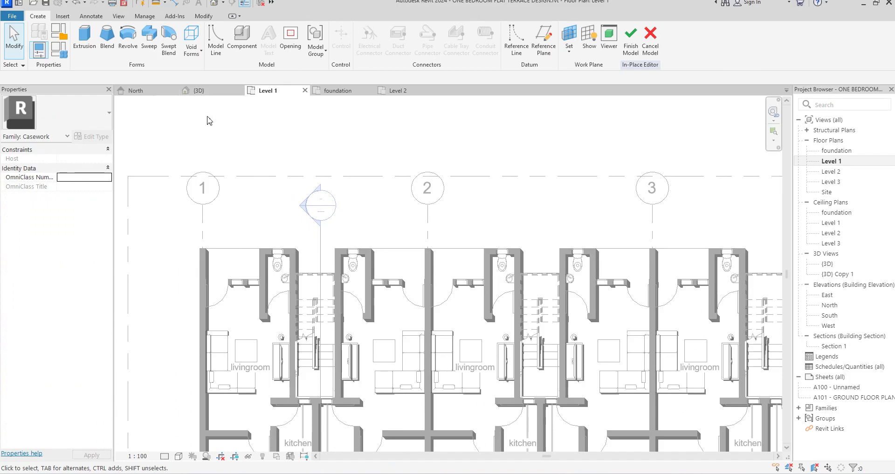
left_click(85, 38)
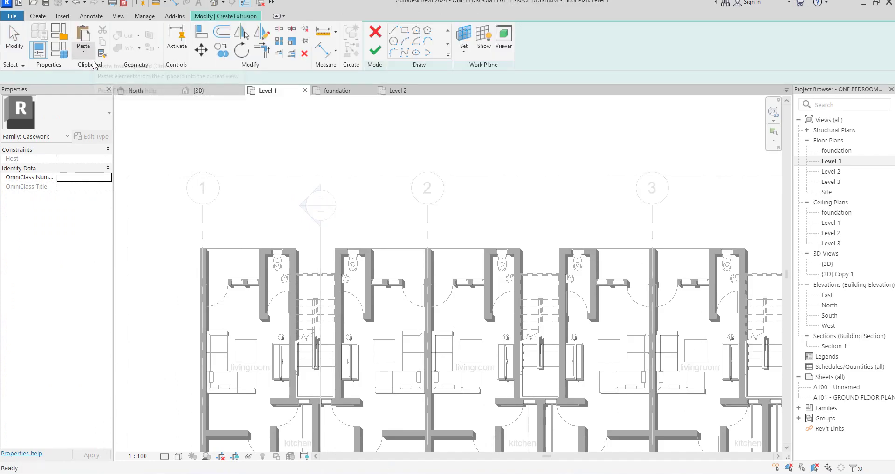
left_click(404, 30)
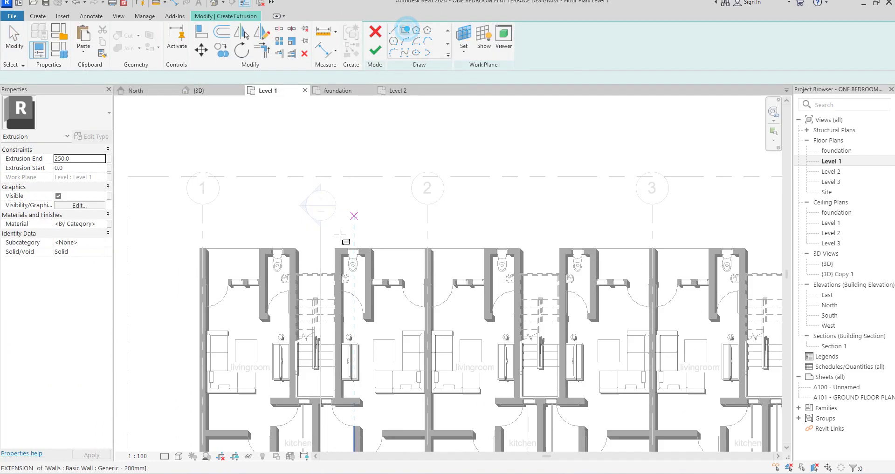
scroll(265, 254, "up", 6)
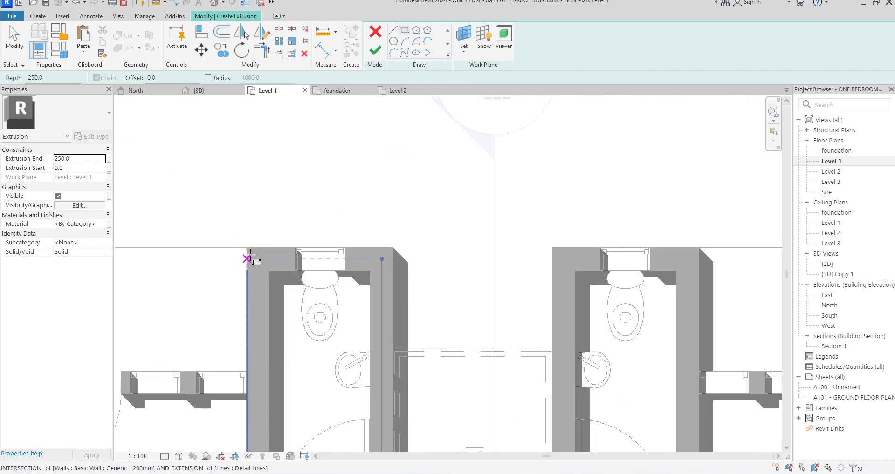
left_click(247, 250)
scroll(243, 208, "down", 3)
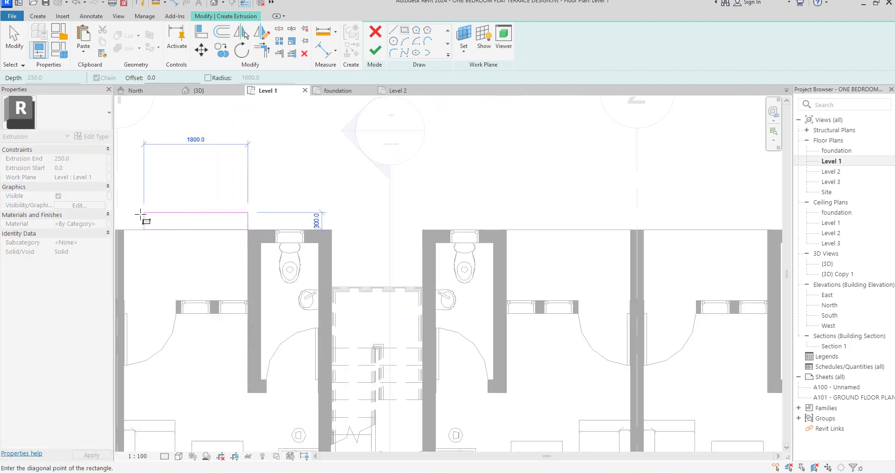
scroll(144, 215, "down", 2)
scroll(141, 219, "up", 5)
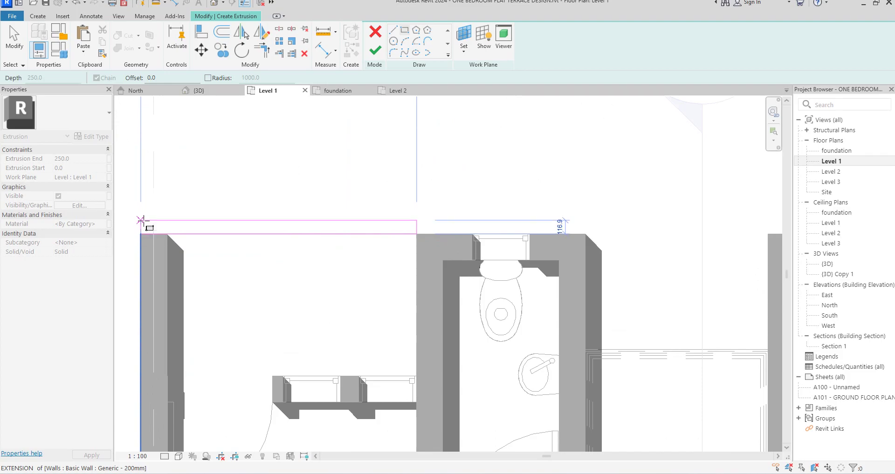
left_click(141, 219)
right_click(255, 171)
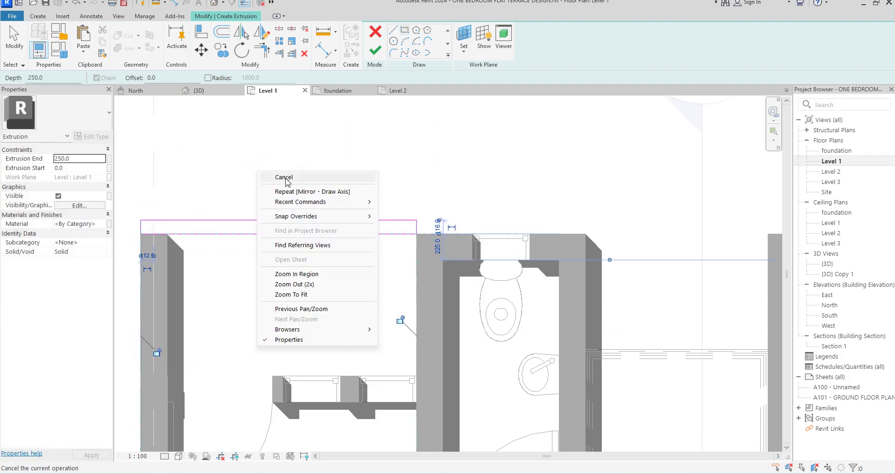
left_click(284, 178)
right_click(295, 175)
left_click(311, 183)
scroll(322, 196, "down", 2)
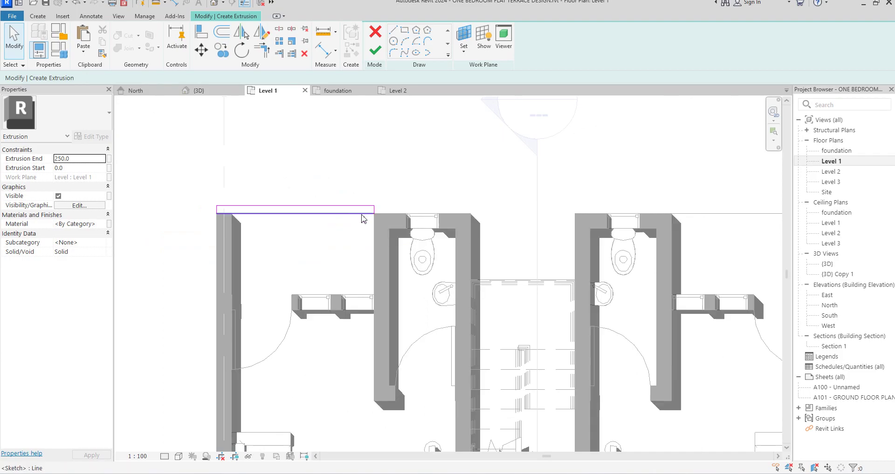
Set the depth of the rectangular profile in front of the wall face to 250 mm.
scroll(384, 225, "down", 2)
scroll(300, 233, "up", 3)
left_click(295, 217)
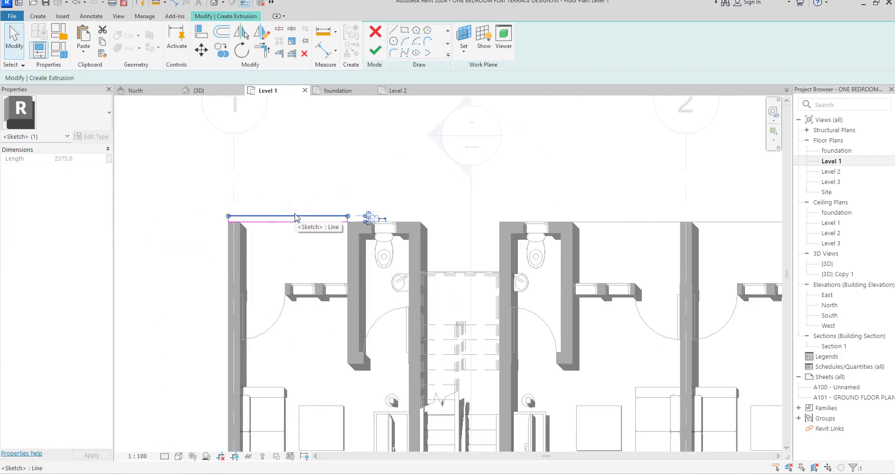
scroll(369, 218, "up", 3)
left_click(368, 218)
scroll(369, 217, "up", 3)
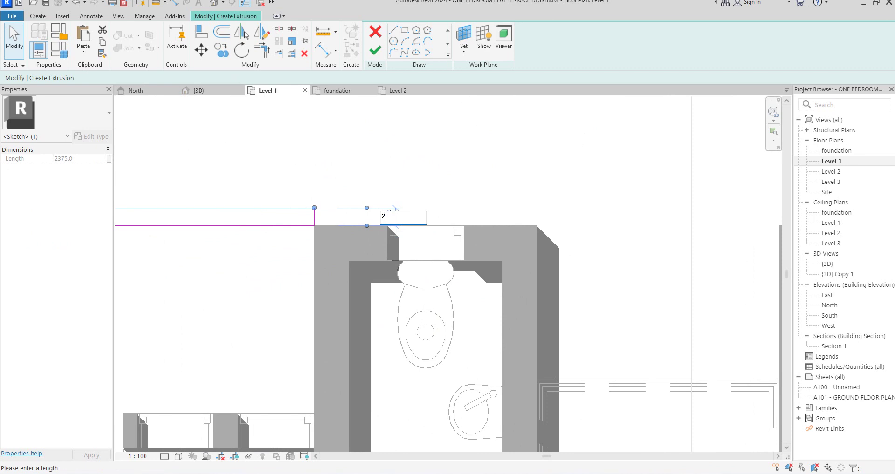
type("250")
key("Return")
scroll(448, 204, "down", 2)
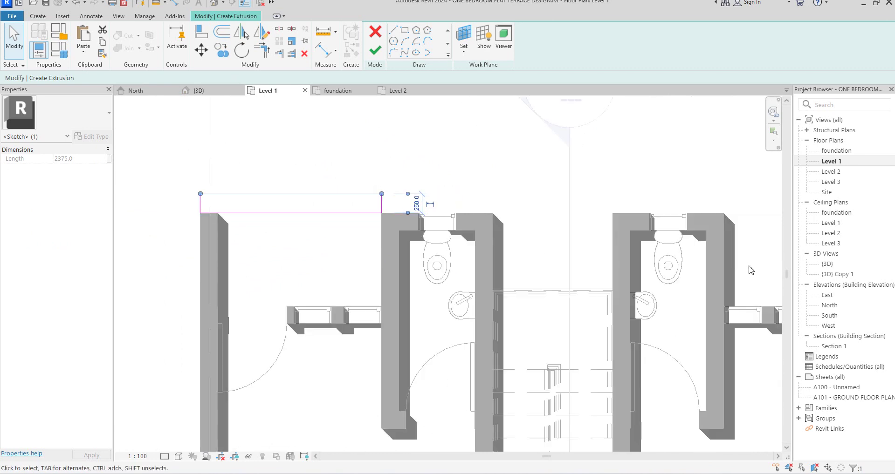
Finish the extrusion and stretch it in the North elevation to span from about 2176 to 2321 mm above Level 1.
double_click(829, 305)
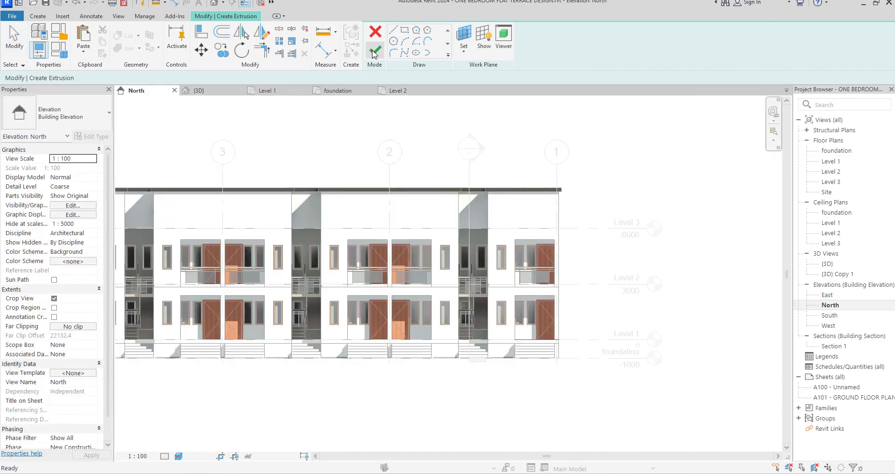
left_click(373, 50)
scroll(534, 339, "up", 2)
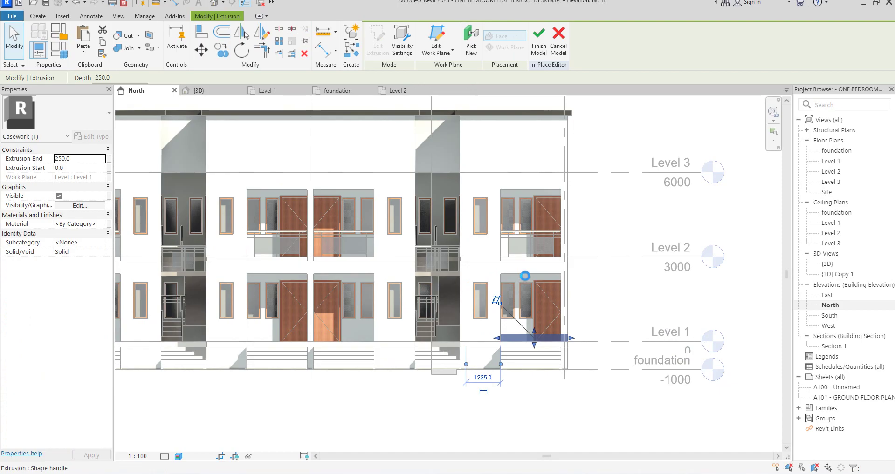
left_click_drag(534, 331, 525, 276)
scroll(524, 275, "up", 2)
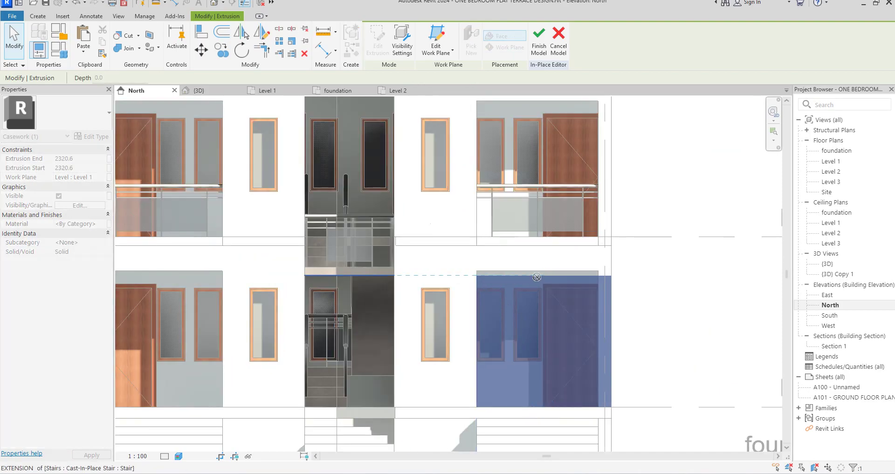
left_click_drag(544, 411, 543, 284)
scroll(543, 278, "up", 2)
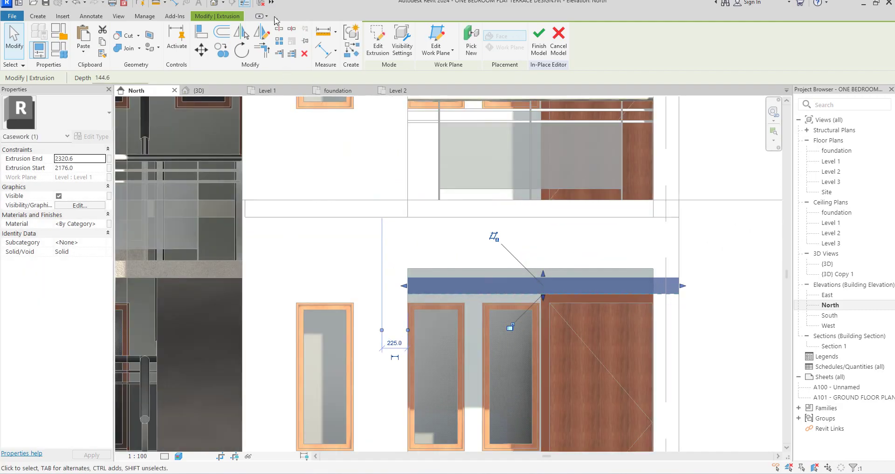
Align the top of the extrusion with the top edge of the ground-floor balcony opening.
left_click(202, 32)
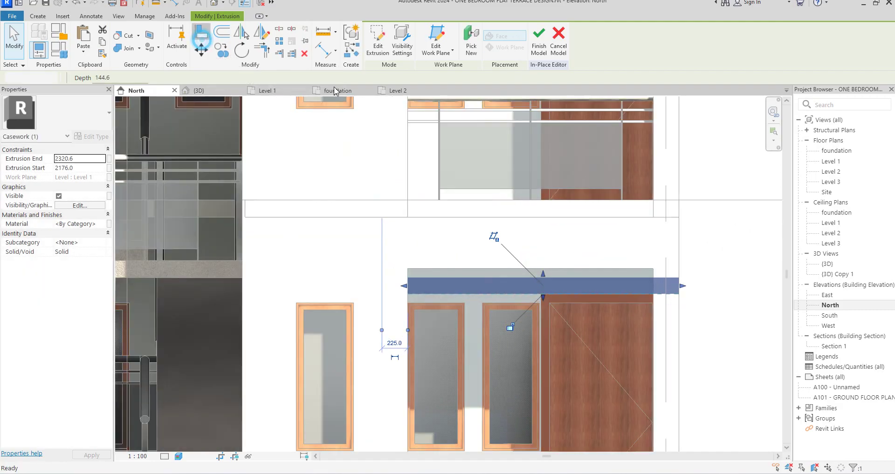
left_click(561, 279)
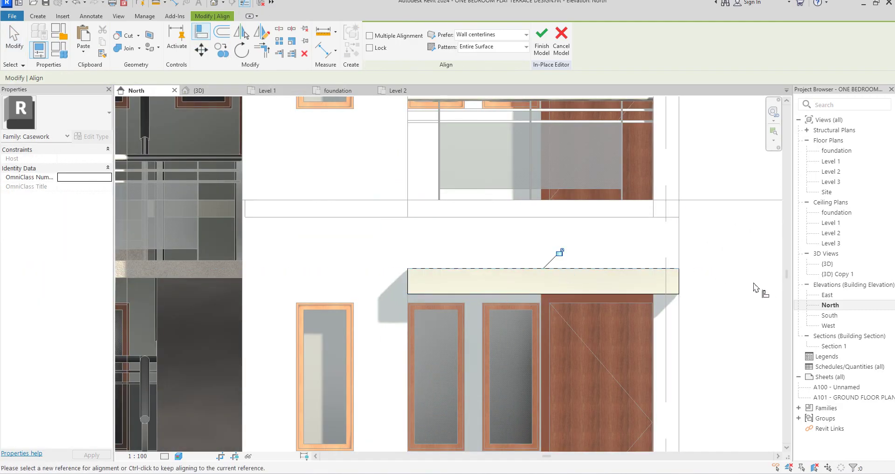
key("Escape")
Raise the underside of the ground-floor extrusion by setting its Extrusion Start to 2250.
left_click(671, 289)
scroll(499, 277, "up", 2)
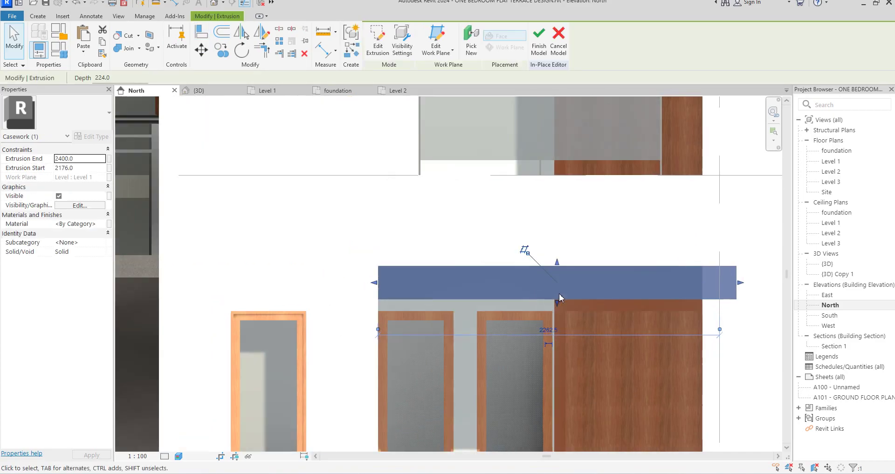
left_click_drag(556, 302, 555, 292)
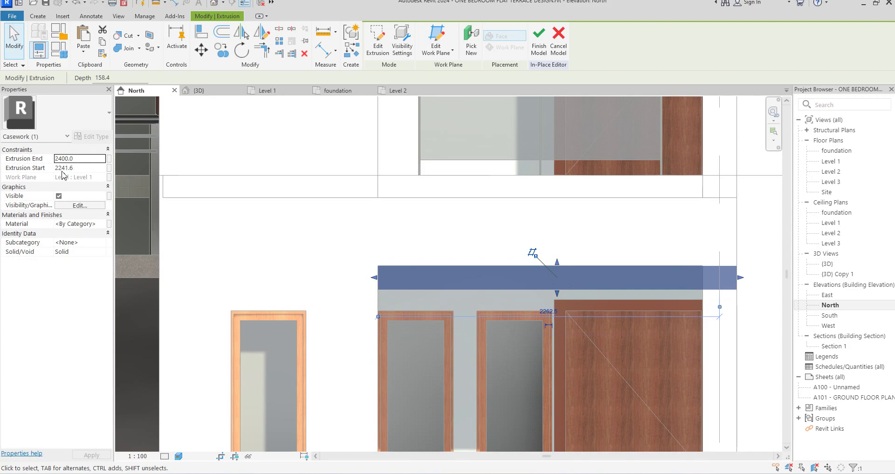
left_click_drag(62, 170, 69, 172)
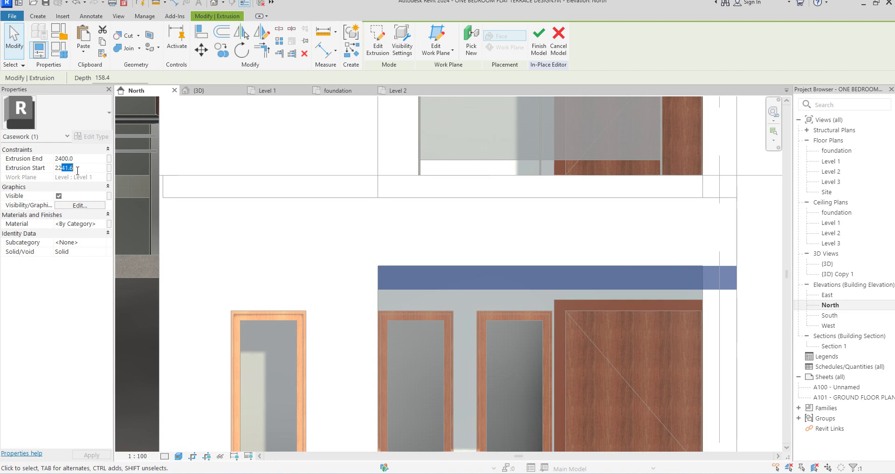
type("0")
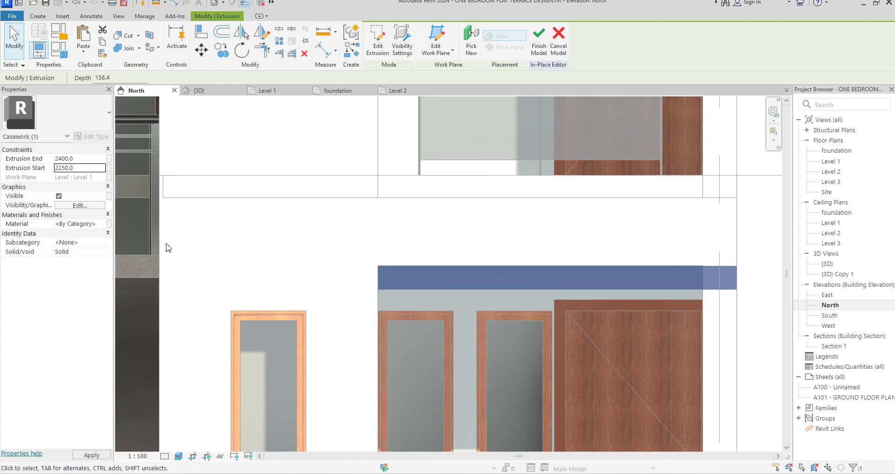
left_click(246, 257)
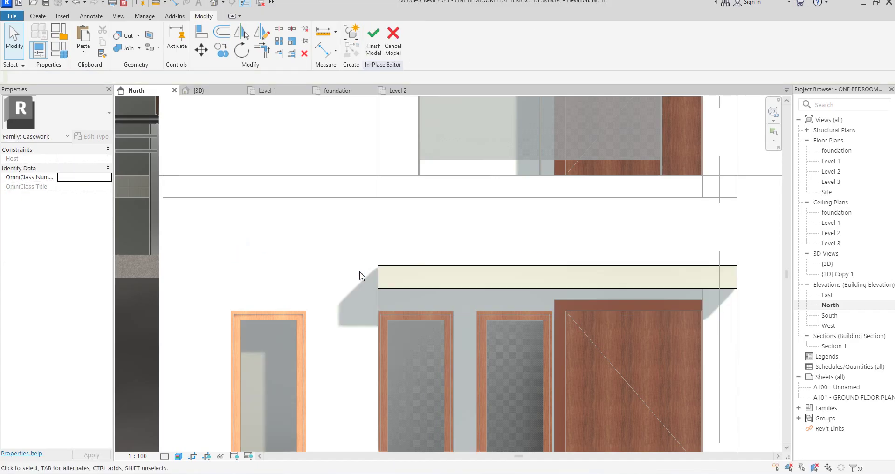
Copy the extrusion unconstrained to the upper-floor balcony opening, using Level 2 as the base point and Level 3 as the end point.
left_click(398, 289)
scroll(399, 289, "down", 5)
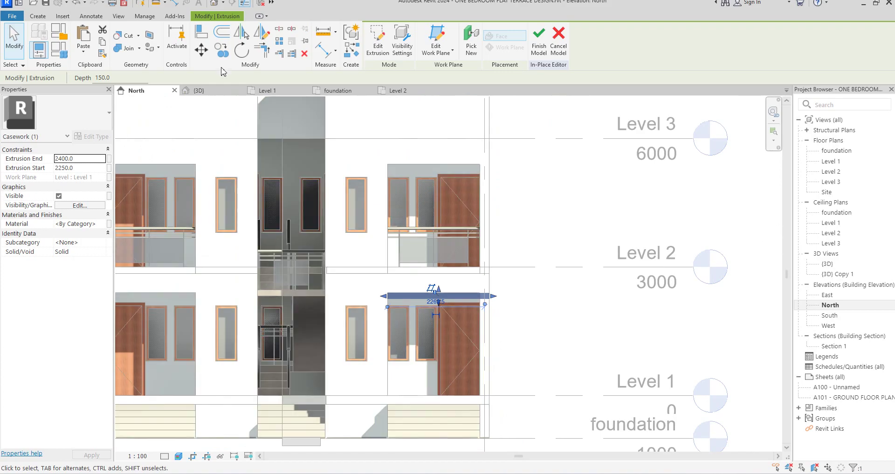
left_click(223, 52)
left_click(551, 267)
left_click(84, 78)
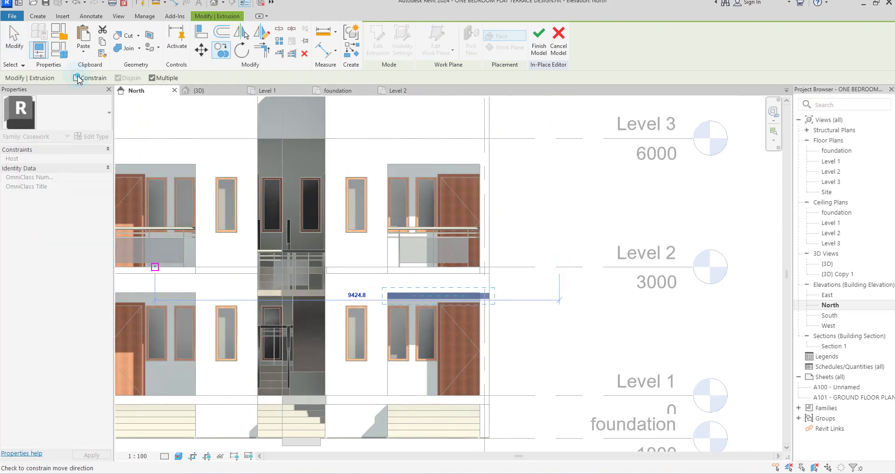
left_click(561, 139)
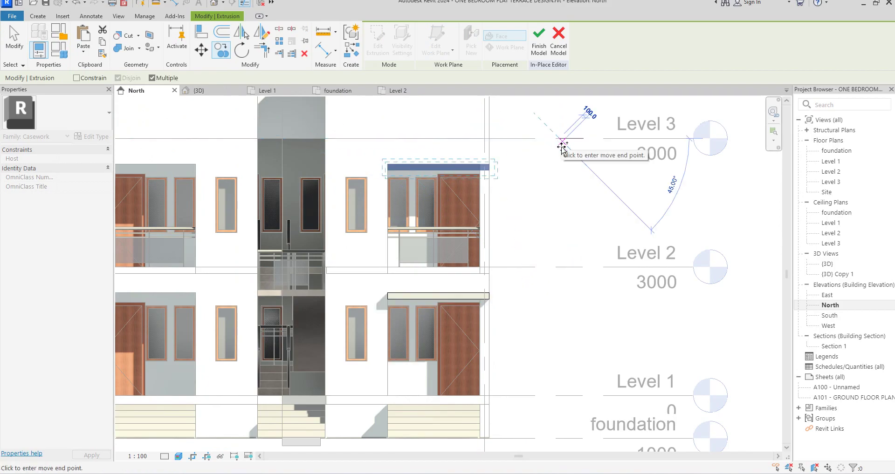
key("Escape")
key("Escape")
scroll(554, 246, "down", 6)
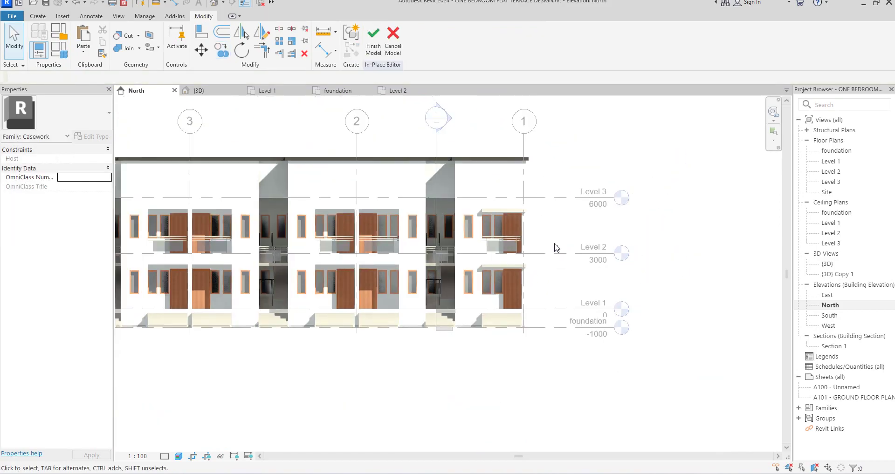
scroll(528, 272, "up", 3)
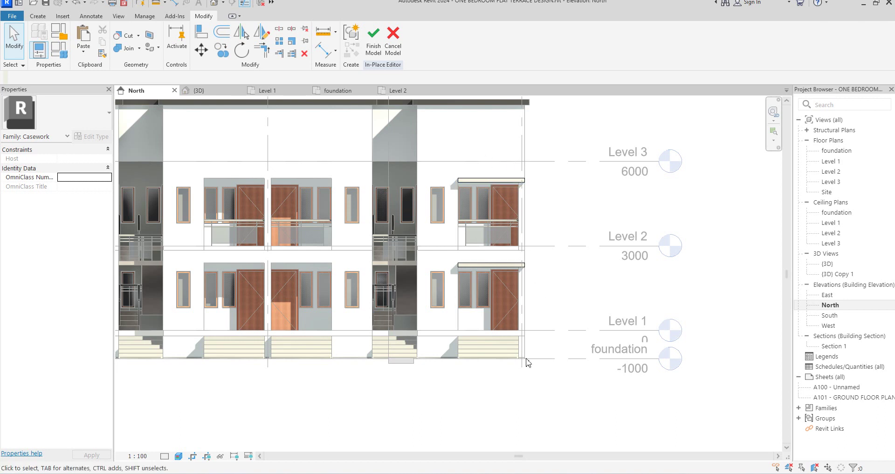
left_click(495, 180)
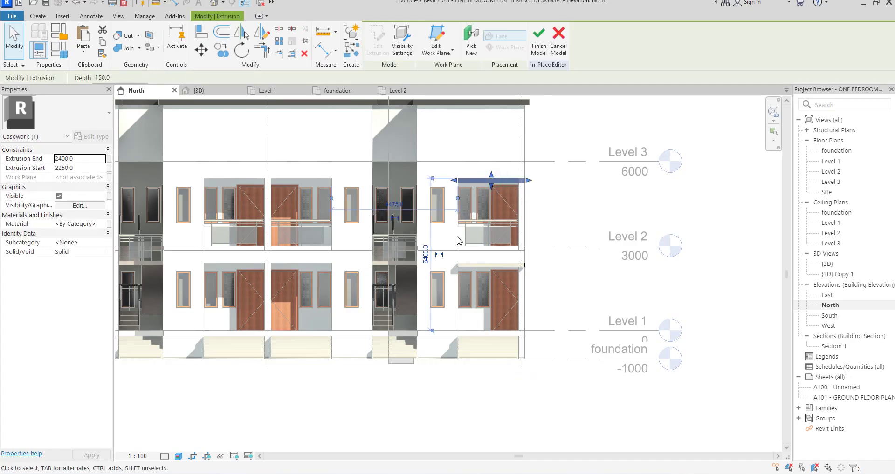
scroll(457, 240, "down", 2)
scroll(457, 240, "up", 2)
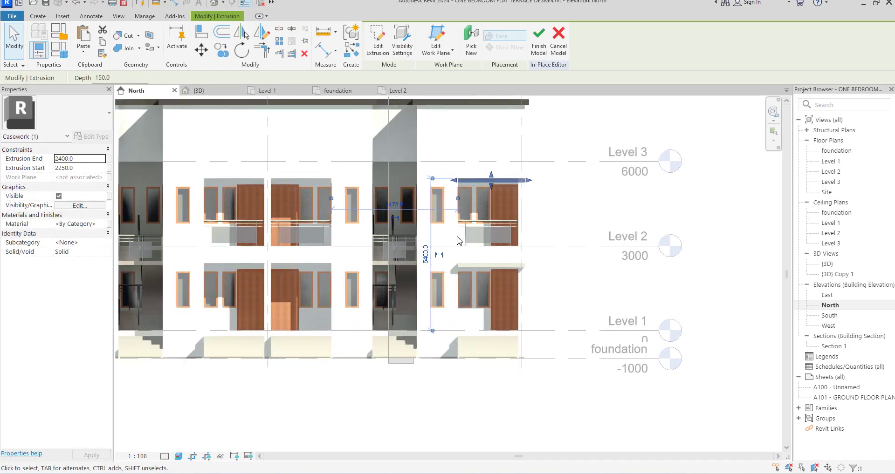
scroll(488, 174, "up", 2)
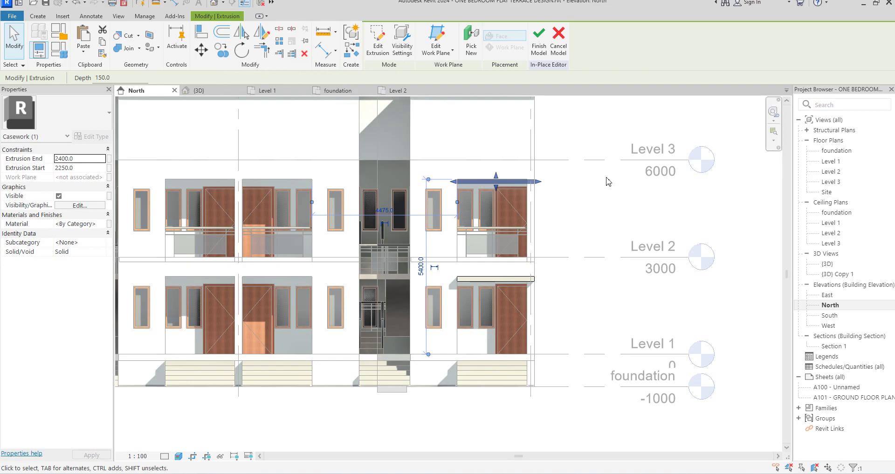
double_click(837, 150)
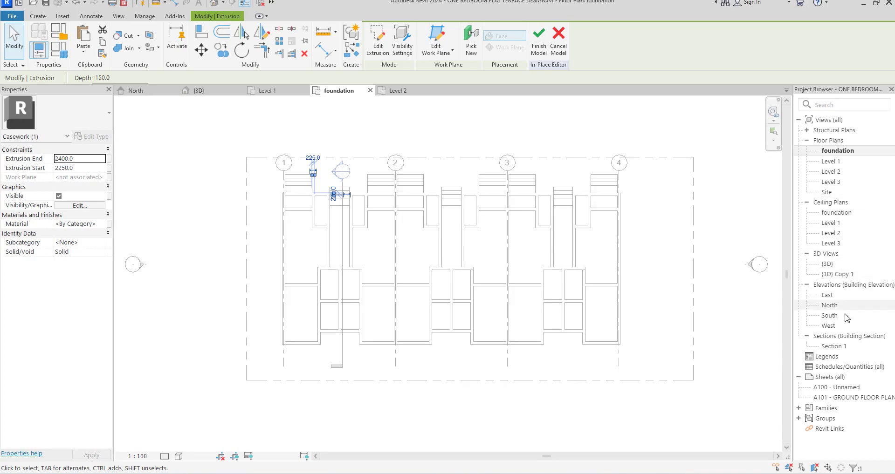
double_click(829, 305)
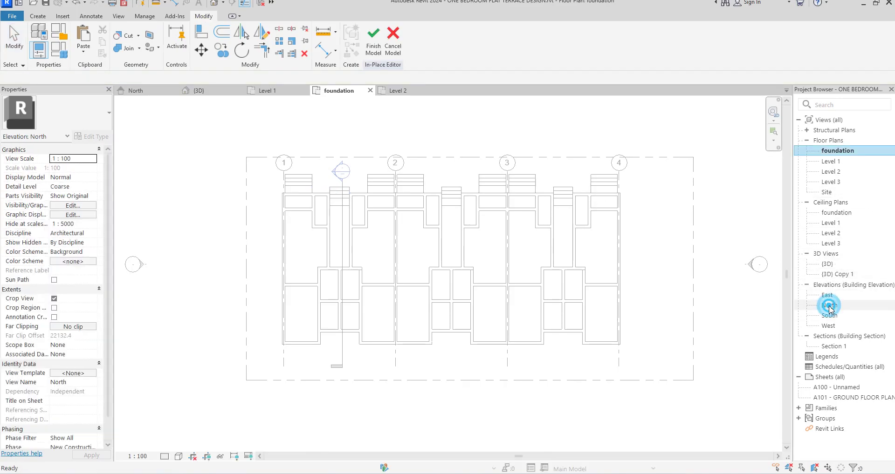
left_click(585, 198)
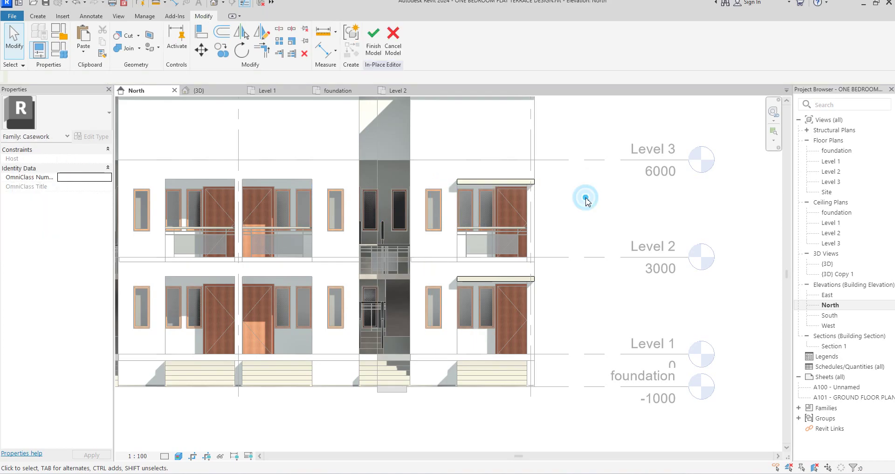
Assign the Aluminium(2) material to both extrusions above the balcony openings and finish the in-place model.
left_click(529, 280)
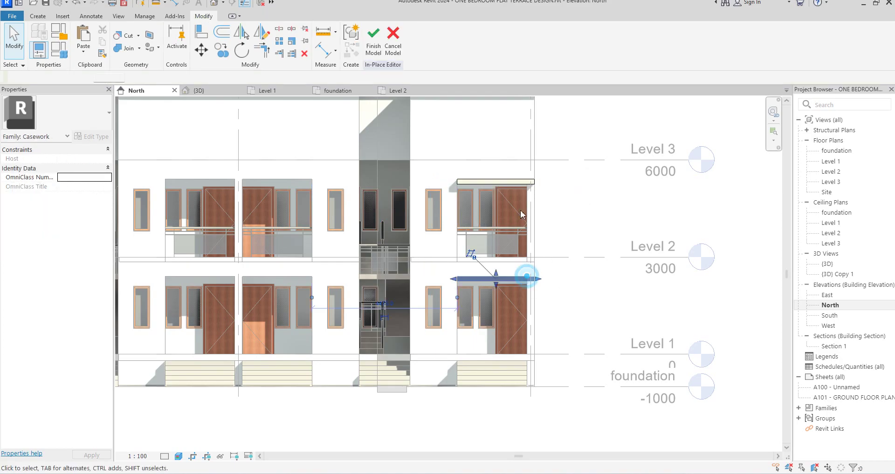
left_click(524, 182, "ctrl")
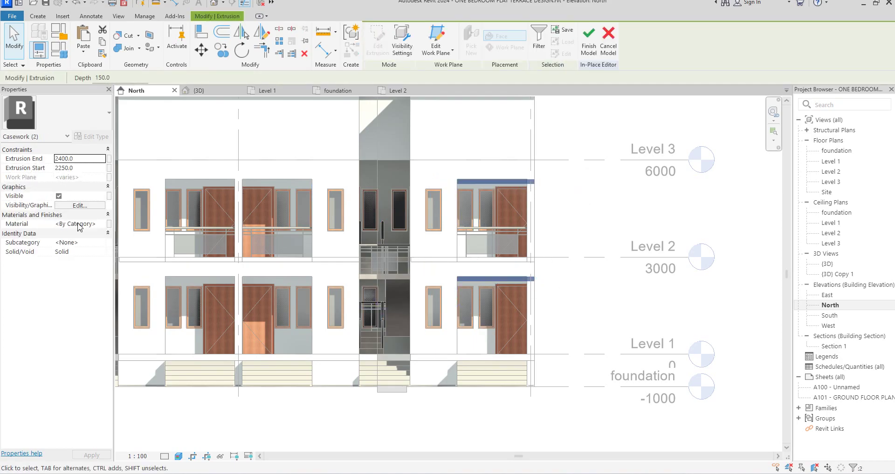
left_click(101, 225)
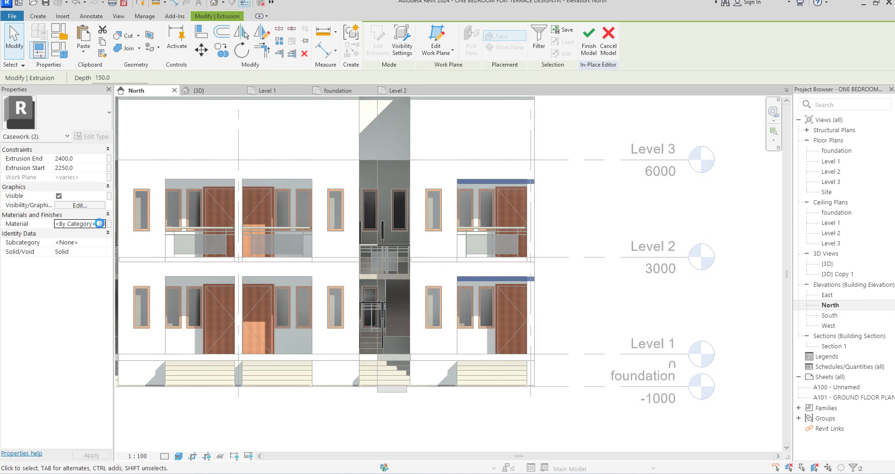
left_click(99, 224)
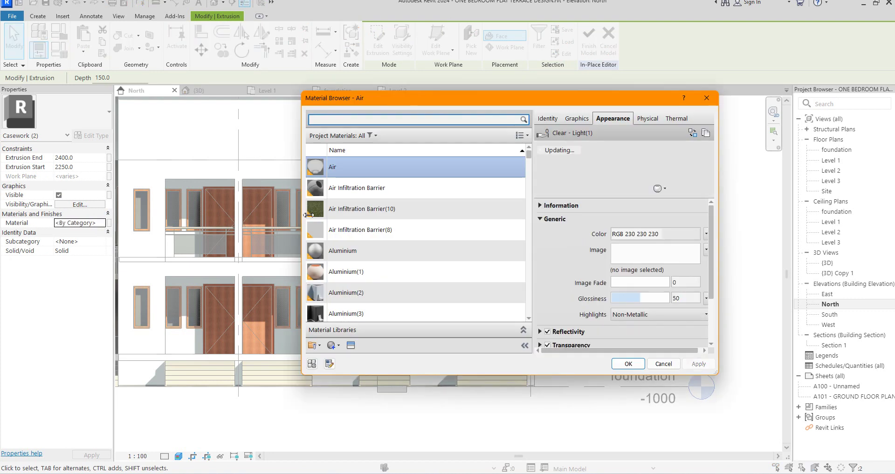
double_click(372, 292)
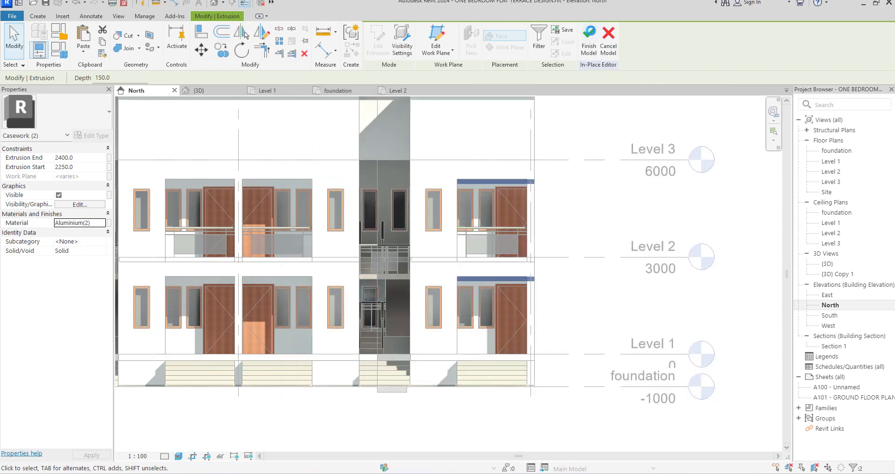
left_click(589, 35)
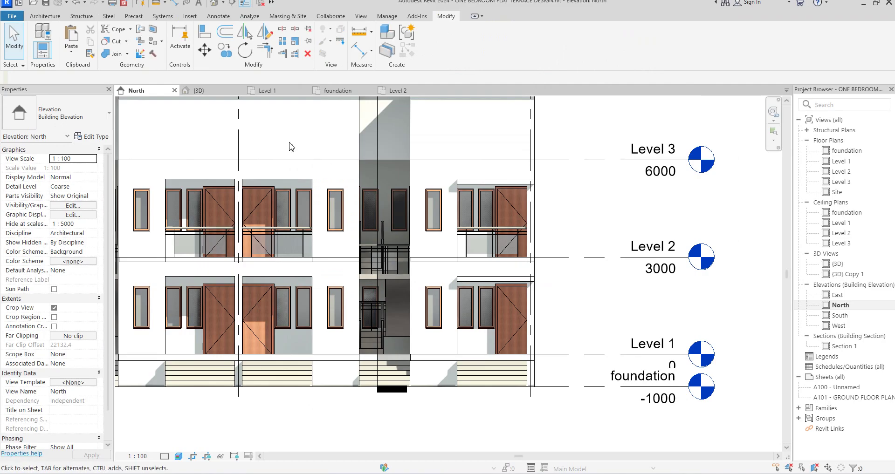
Reopen the casework bands above the balcony openings for in-place editing.
left_click(41, 16)
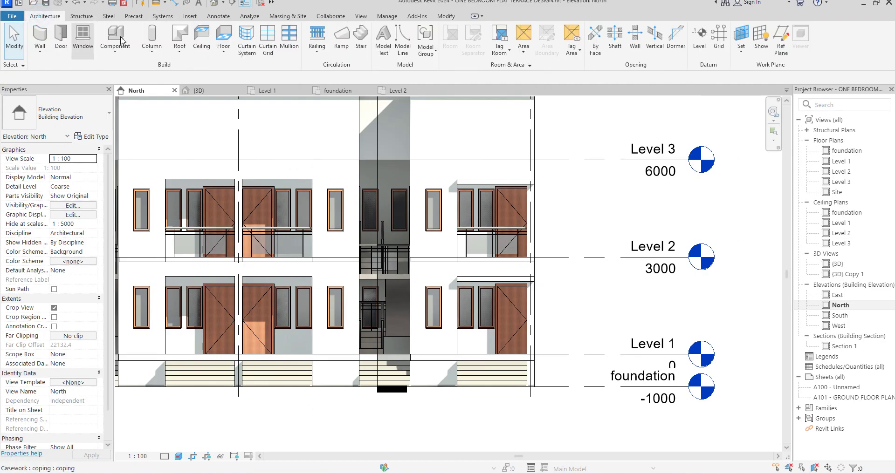
left_click(115, 49)
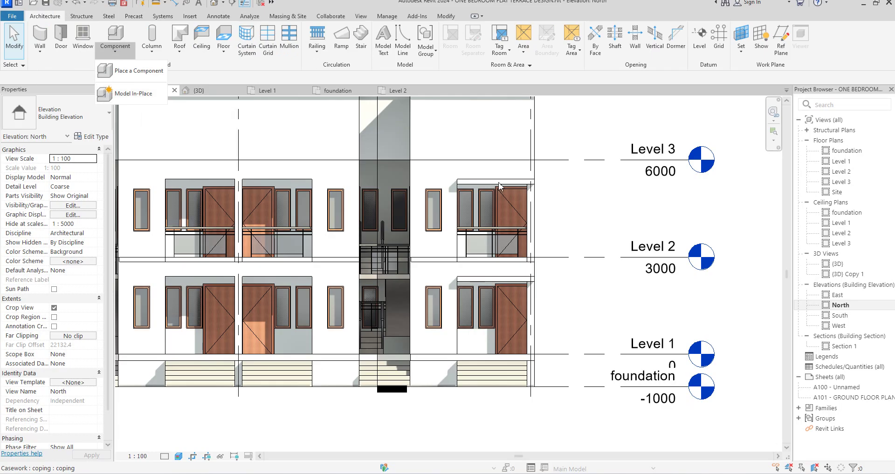
left_click(579, 186)
left_click(512, 182)
left_click(431, 45)
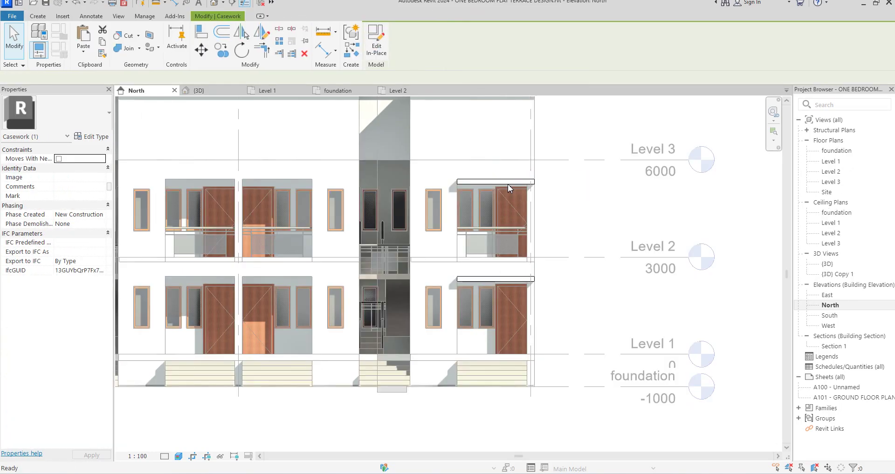
left_click(473, 182)
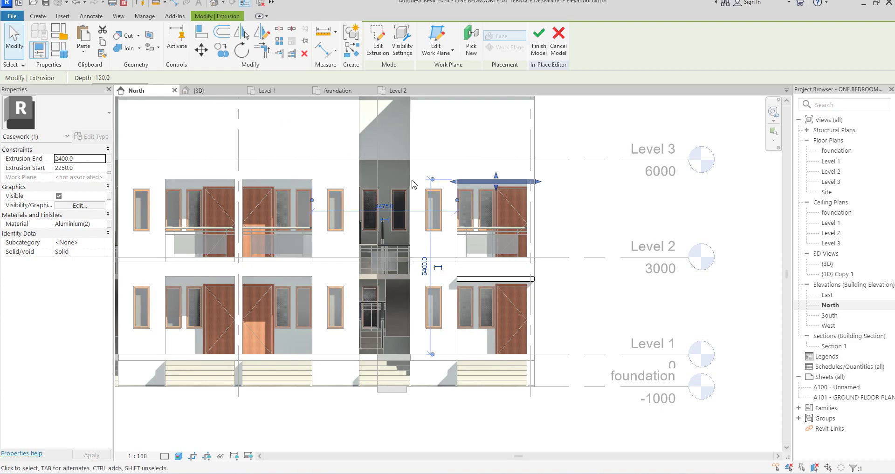
left_click(200, 125)
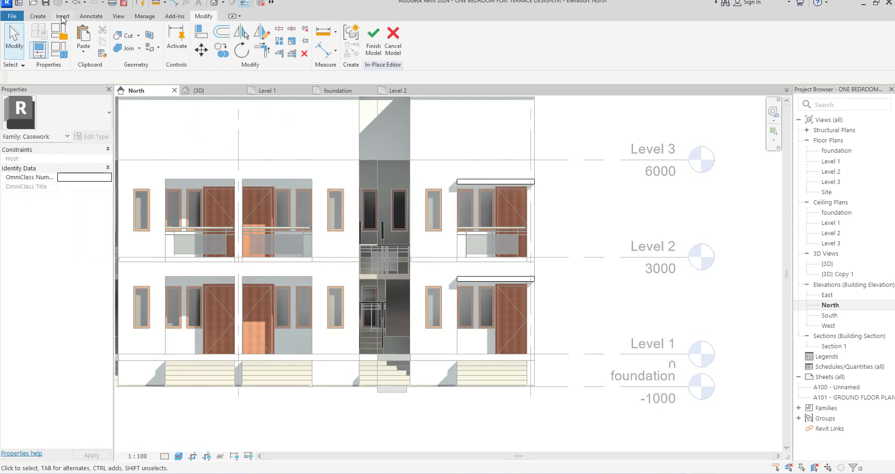
Start a sweep with a sketched path, picking the front wall face as its work plane.
left_click(39, 17)
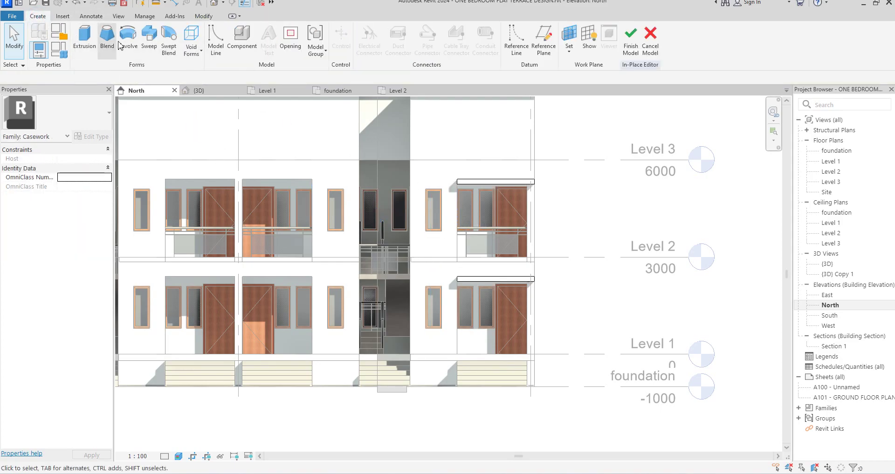
left_click(148, 41)
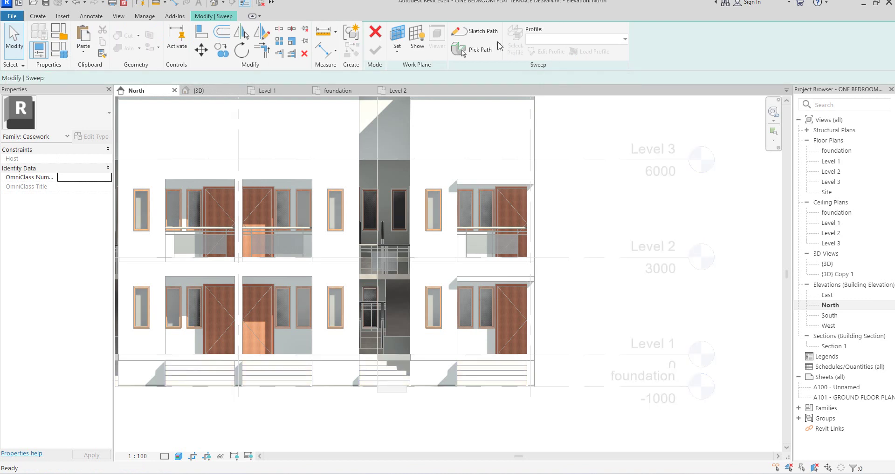
left_click(483, 52)
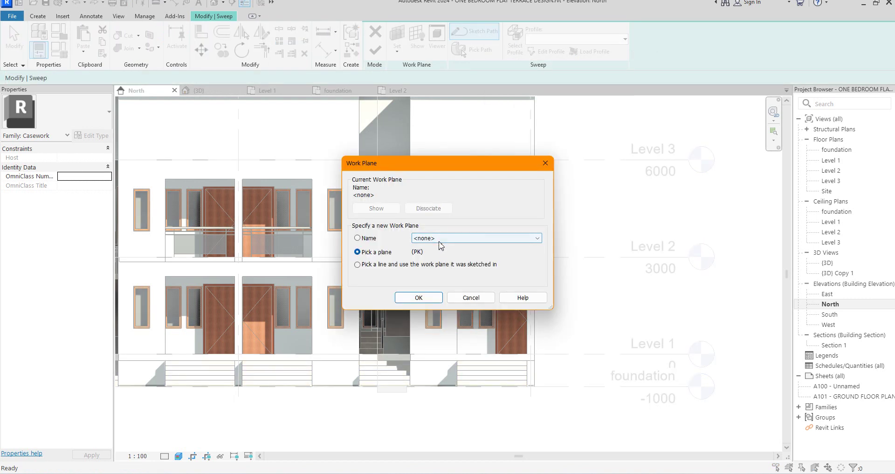
left_click(419, 298)
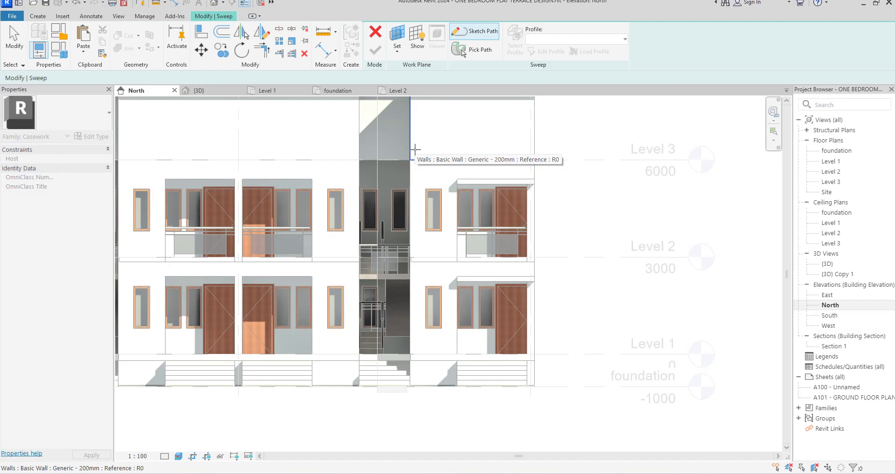
left_click(415, 149)
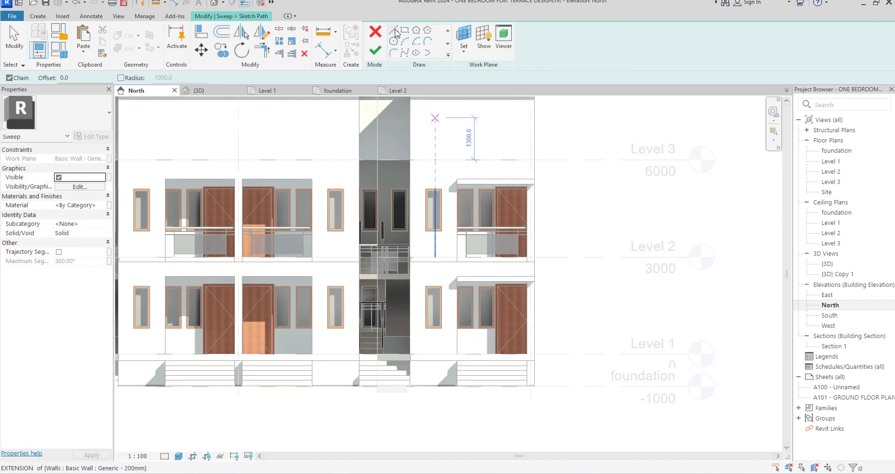
Sketch the sweep path 3825 mm across the end unit's front wall, 800 mm above Level 3, and 7800 mm down its inner edge to foundation level.
left_click(534, 135)
left_click(410, 134)
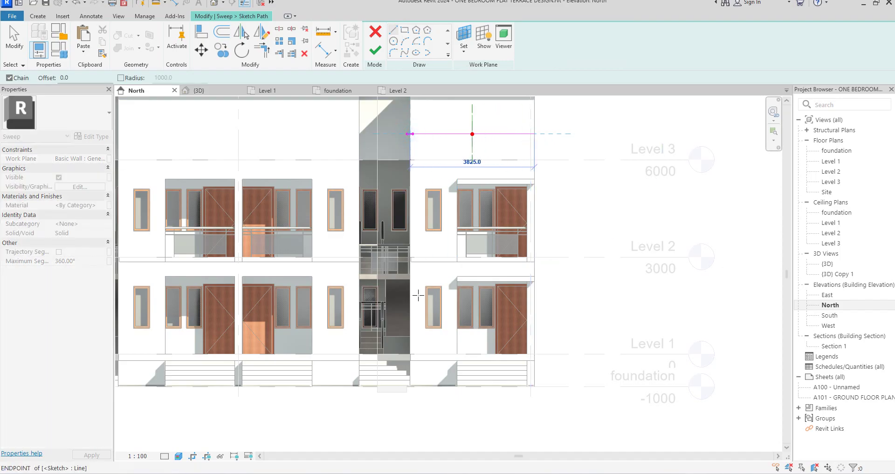
left_click(410, 387)
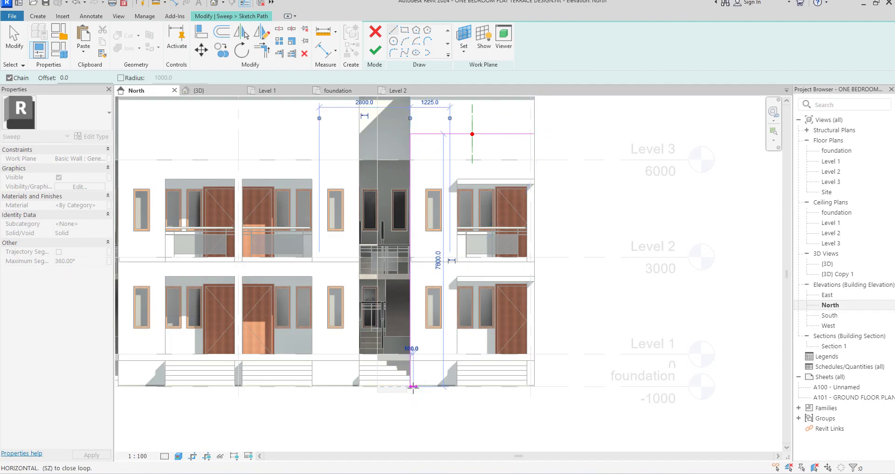
left_click(373, 57)
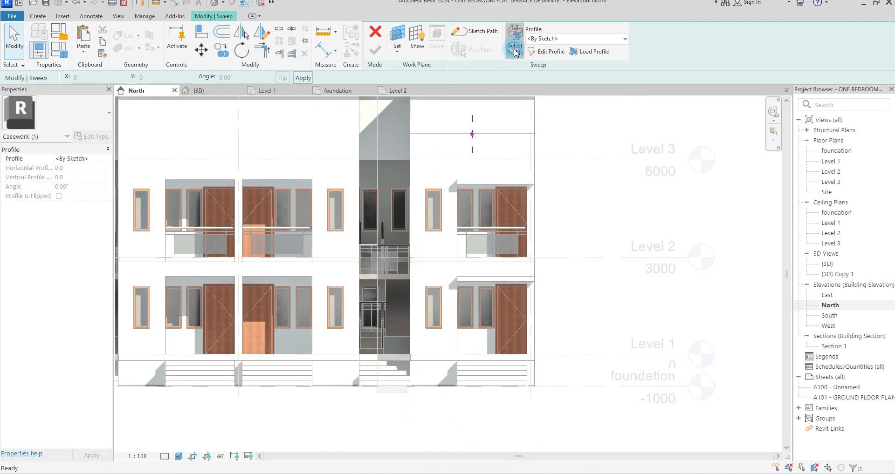
Sketch a rectangular sweep profile 120 mm wide and 80 mm high in the East elevation, starting from the path's reference point.
left_click(548, 55)
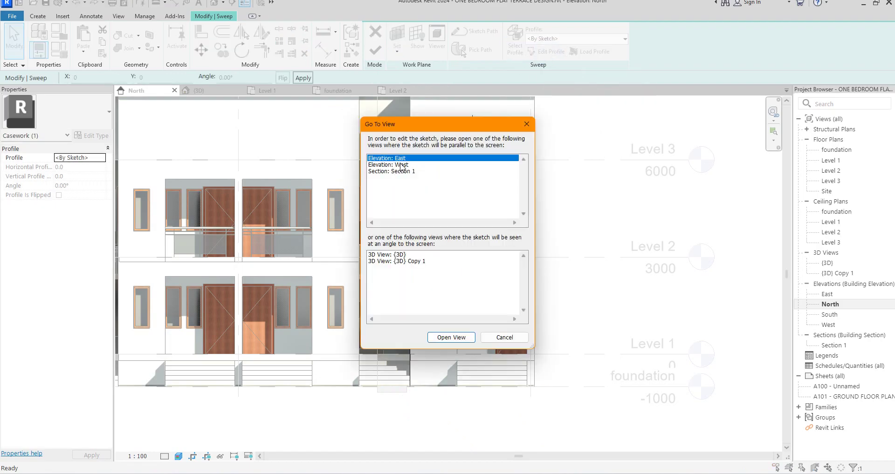
left_click(449, 338)
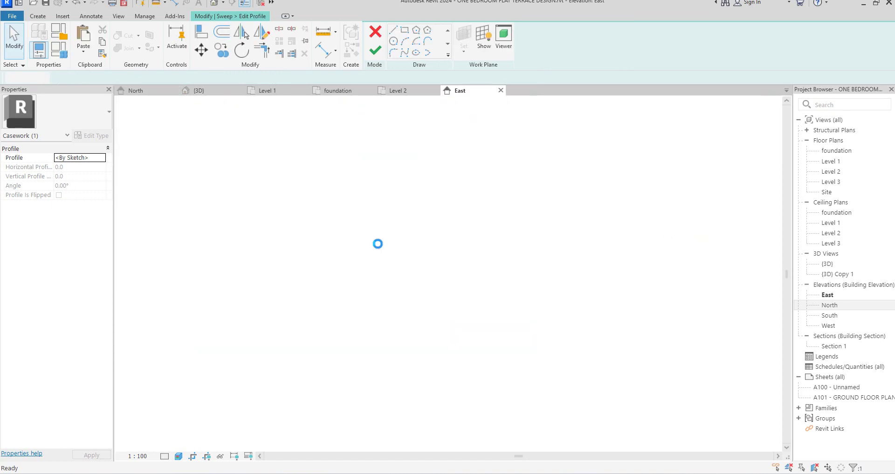
key("l")
key("i")
scroll(288, 181, "up", 4)
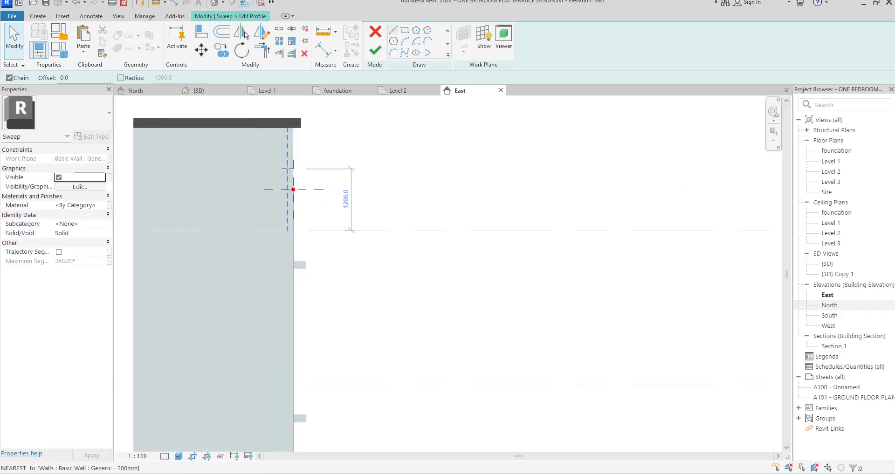
scroll(272, 174, "up", 2)
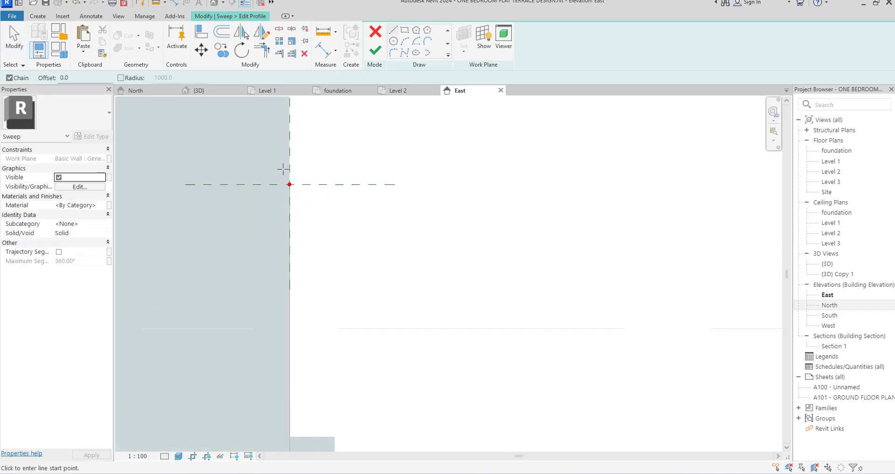
left_click(402, 31)
left_click(289, 184)
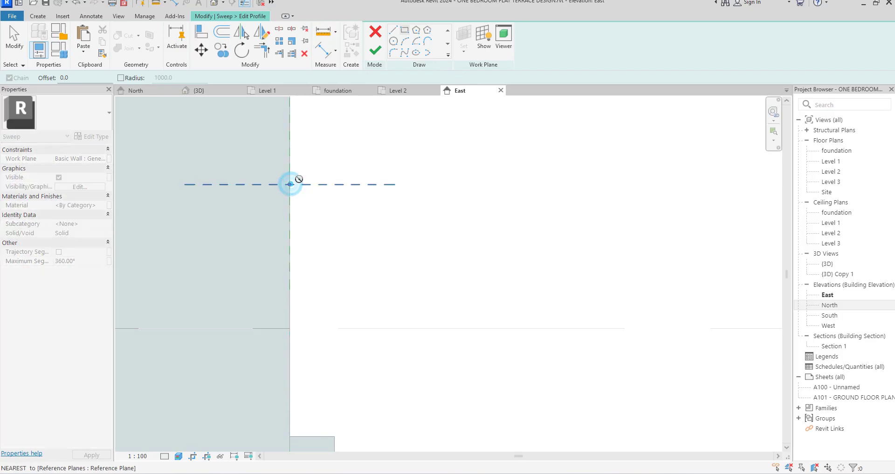
left_click(311, 171)
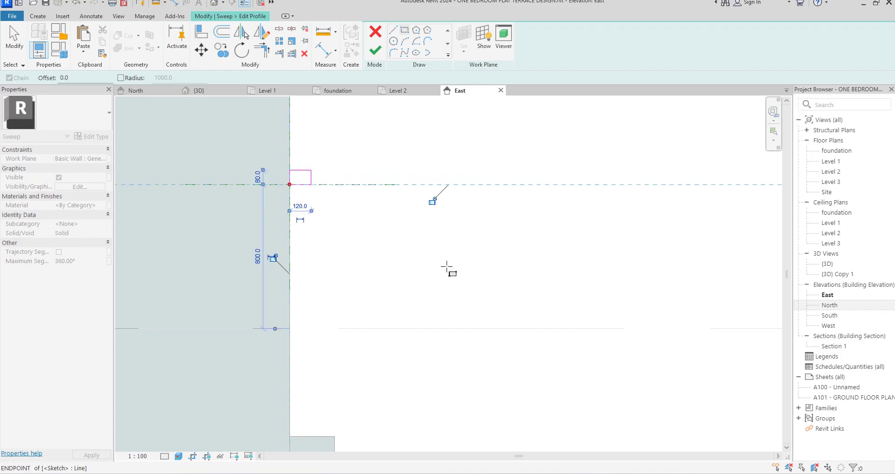
Finish the profile sketch and complete the sweep.
scroll(447, 268, "down", 2)
right_click(417, 254)
left_click(448, 259)
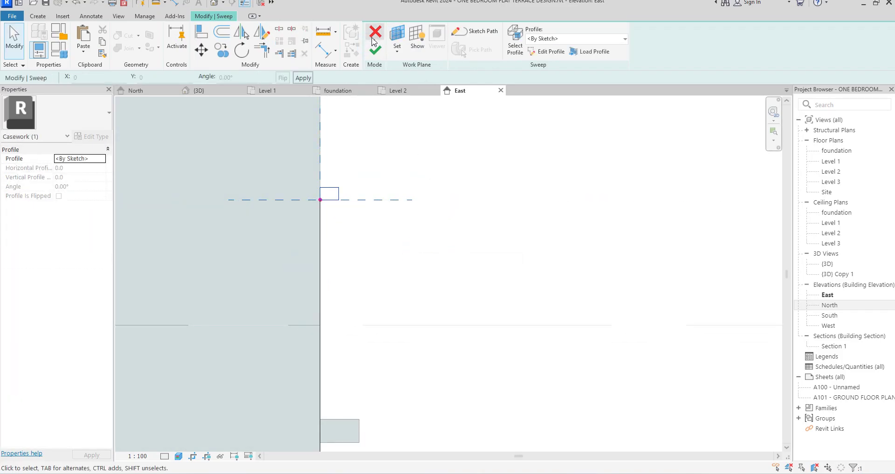
left_click(375, 50)
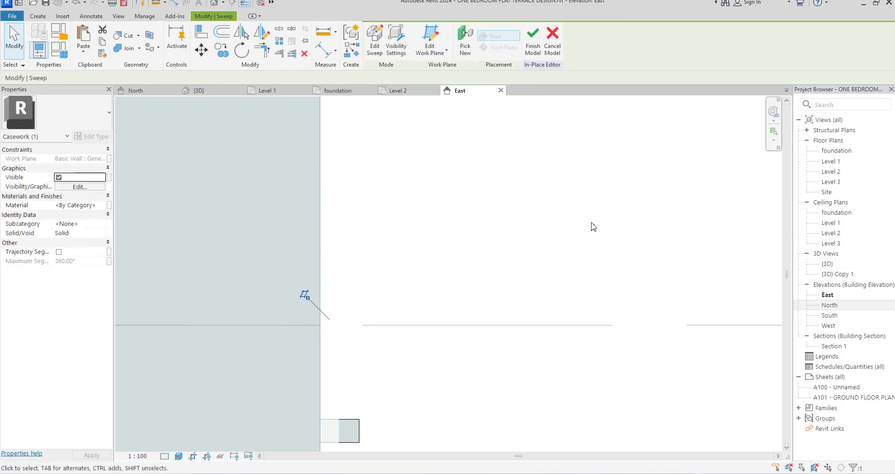
Assign the Aluminium(2) material to the new sweep in the 3D view.
double_click(827, 264)
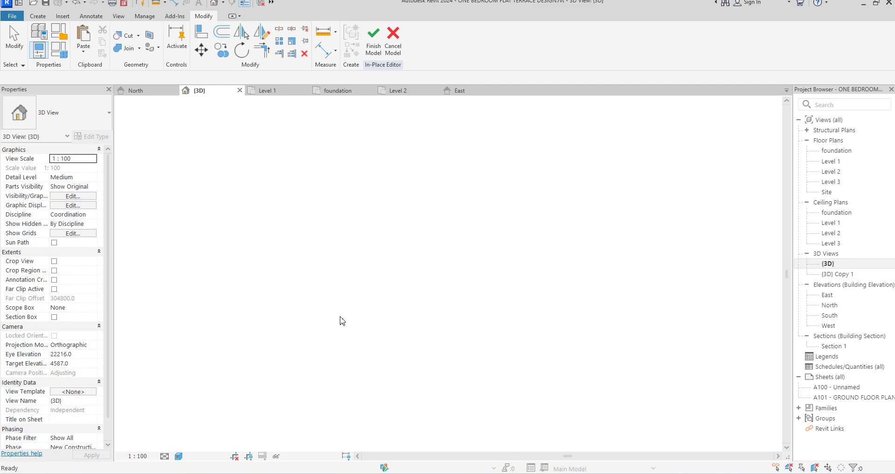
scroll(368, 312, "down", 3)
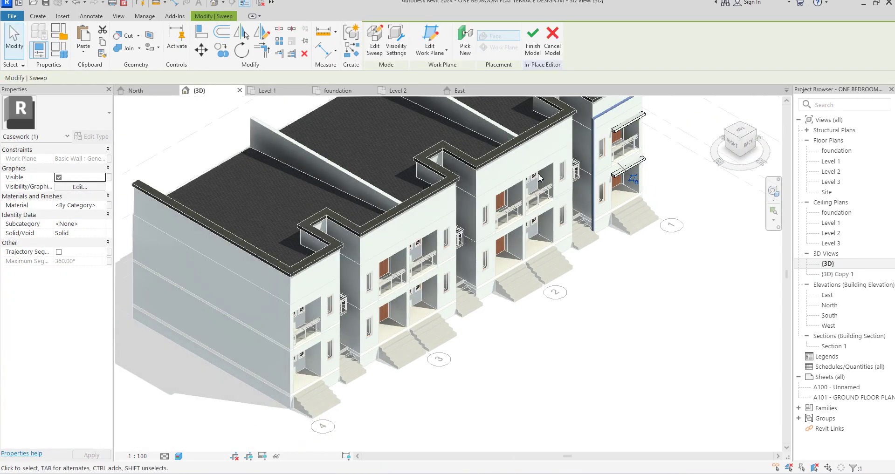
scroll(614, 118, "up", 4)
scroll(600, 242, "down", 5)
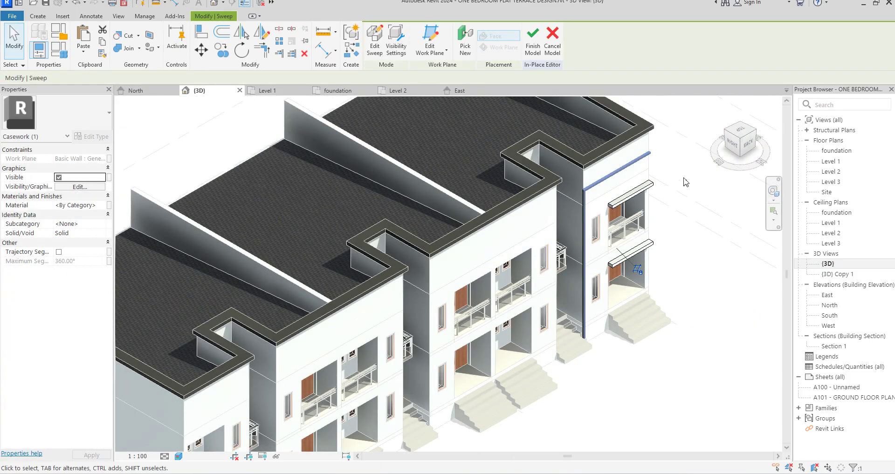
left_click(691, 175)
left_click(630, 164)
left_click(99, 204)
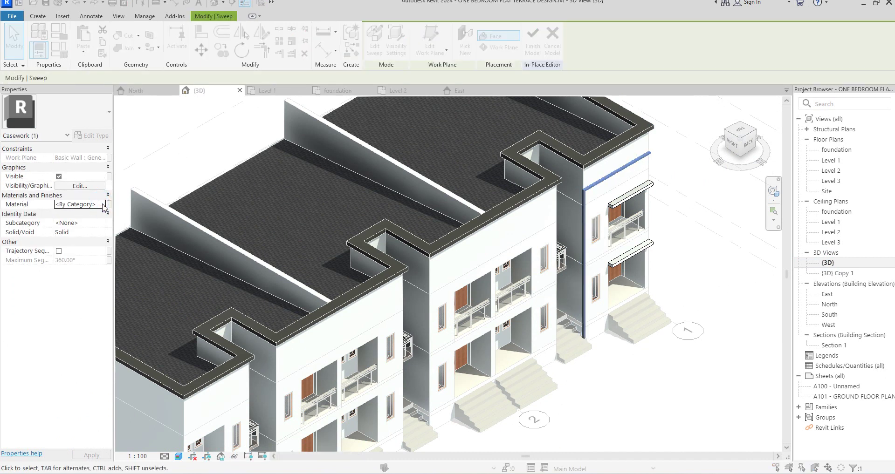
left_click(109, 205)
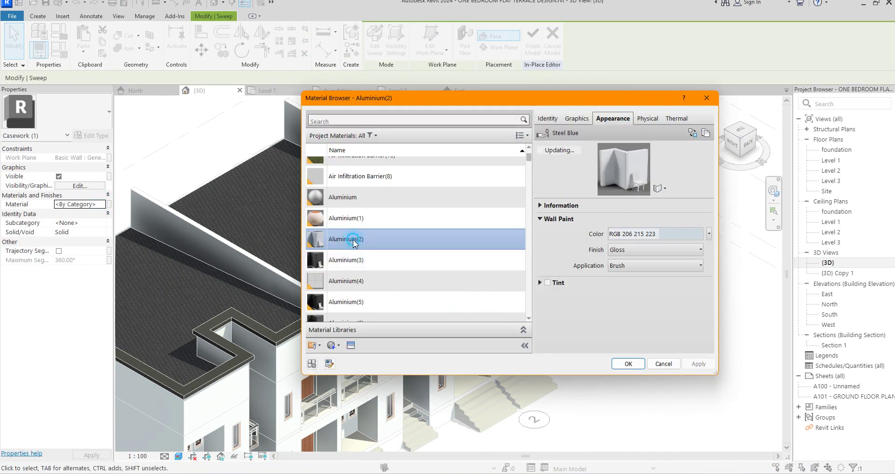
left_click(628, 364)
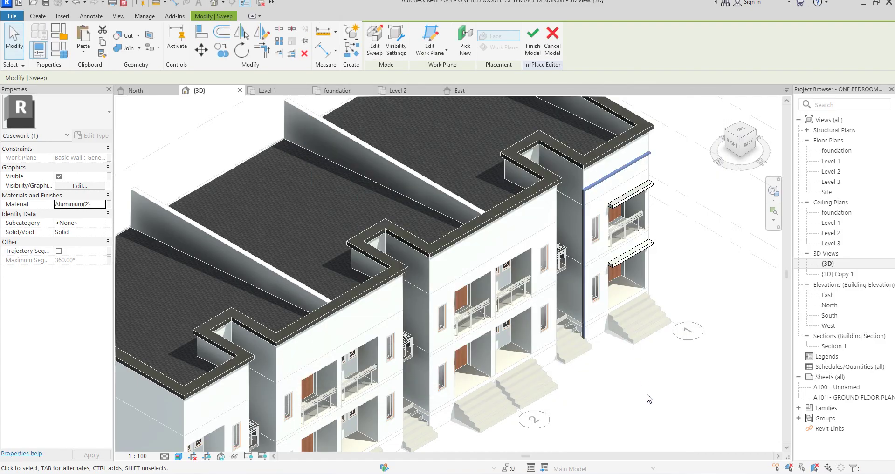
Open the Level 1 floor plan with the new sweep still selected.
double_click(831, 162)
scroll(501, 244, "up", 2)
scroll(475, 220, "down", 3)
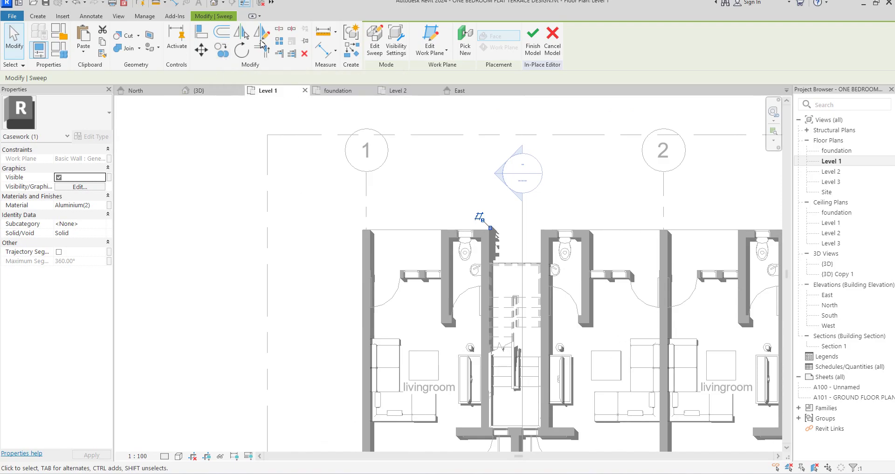
left_click(221, 50)
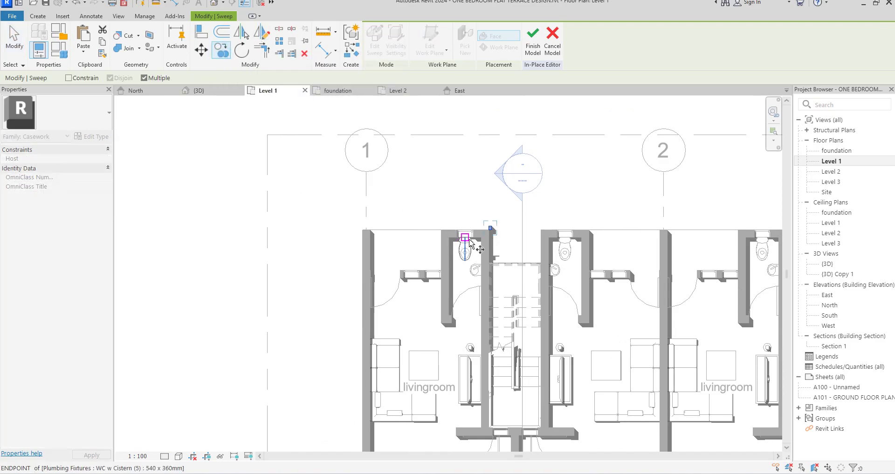
scroll(471, 240, "up", 5)
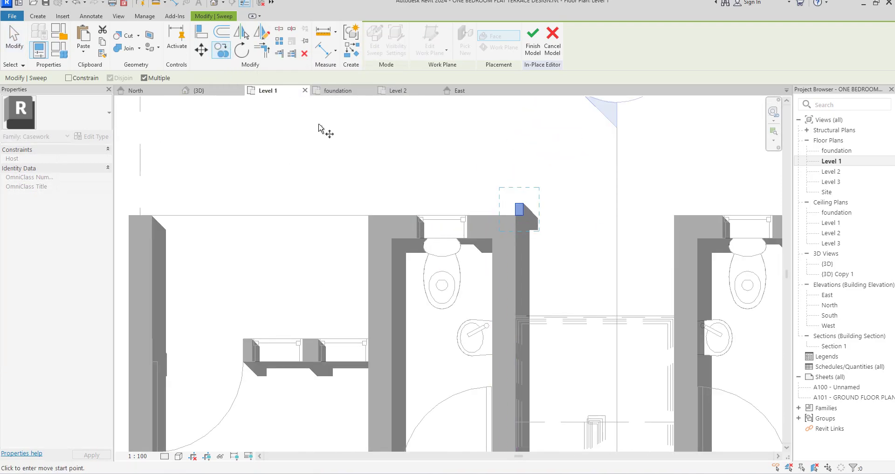
left_click(517, 258)
key("Escape")
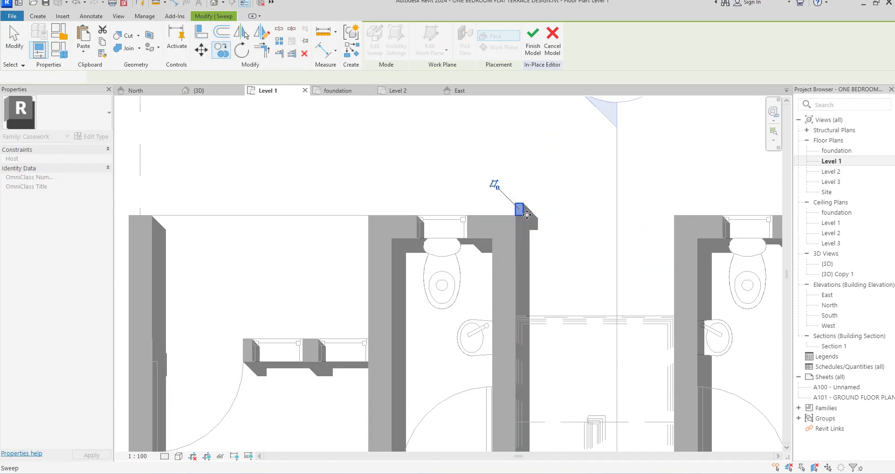
key("Escape")
Align the sweep's vertical leg with the stair-side face of the end unit's toilet wall.
left_click(202, 31)
left_click(519, 251)
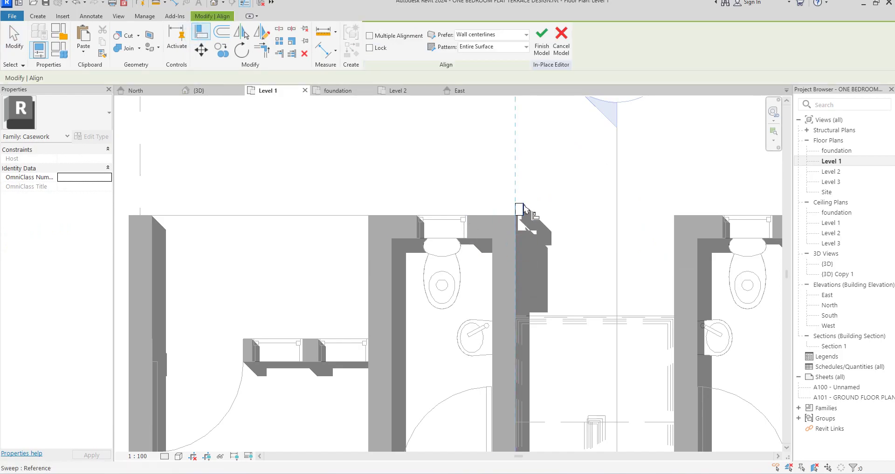
scroll(535, 200, "down", 3)
right_click(543, 172)
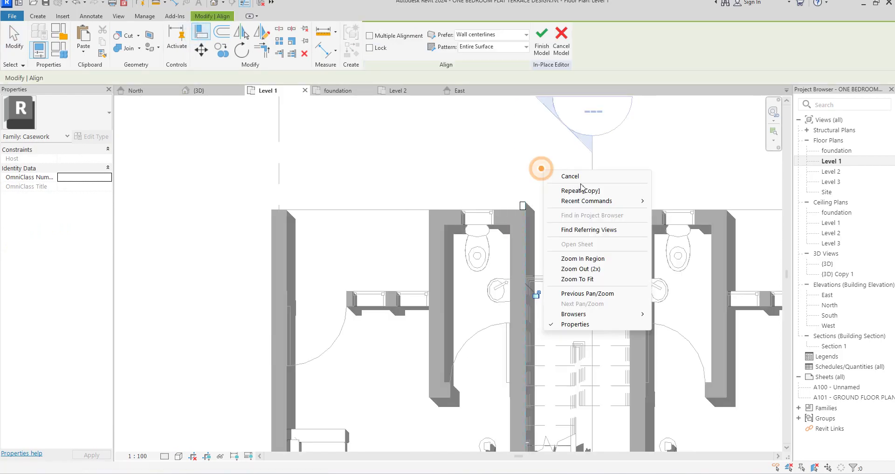
left_click(569, 177)
right_click(531, 155)
left_click(554, 159)
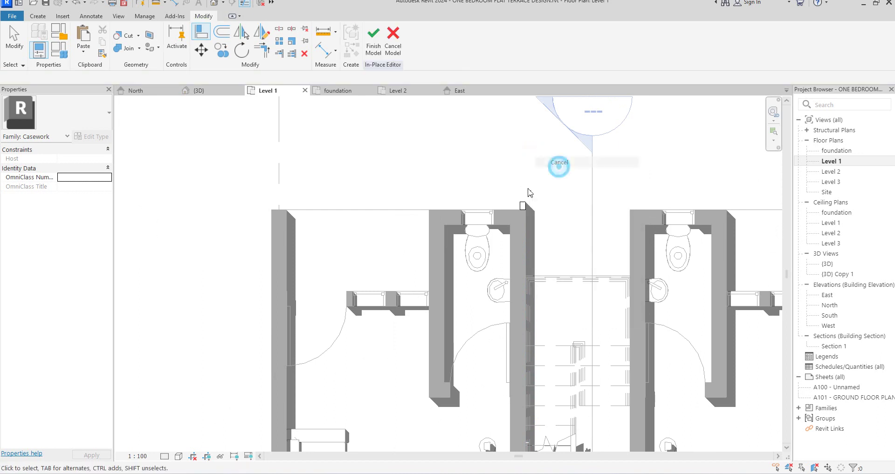
Copy the sweep along the front wall from the stair-side corner to the balcony-side corner of the end unit's toilet.
left_click(526, 201)
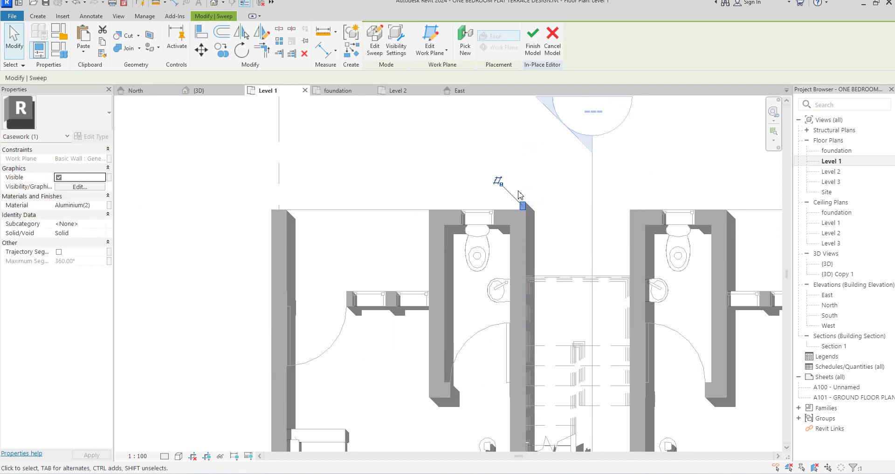
left_click(223, 53)
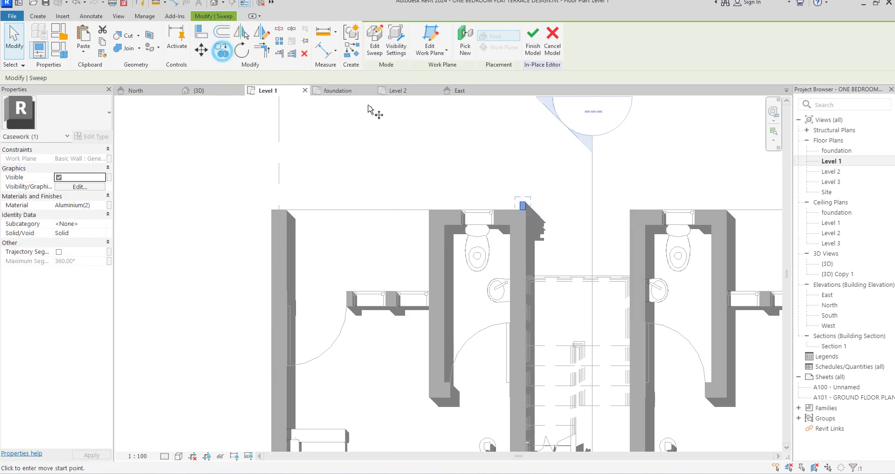
scroll(590, 228, "up", 2)
left_click(510, 214)
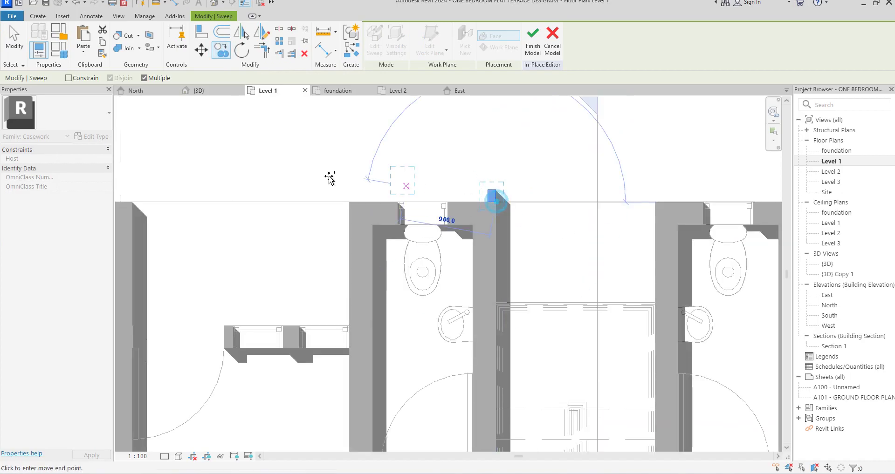
left_click(358, 201)
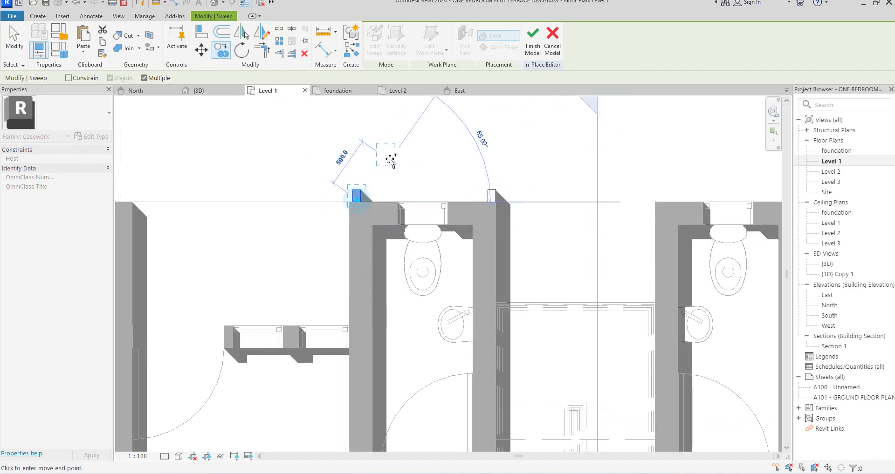
Align the copied sweep's leg with the balcony-side face of the toilet wall.
left_click(208, 39)
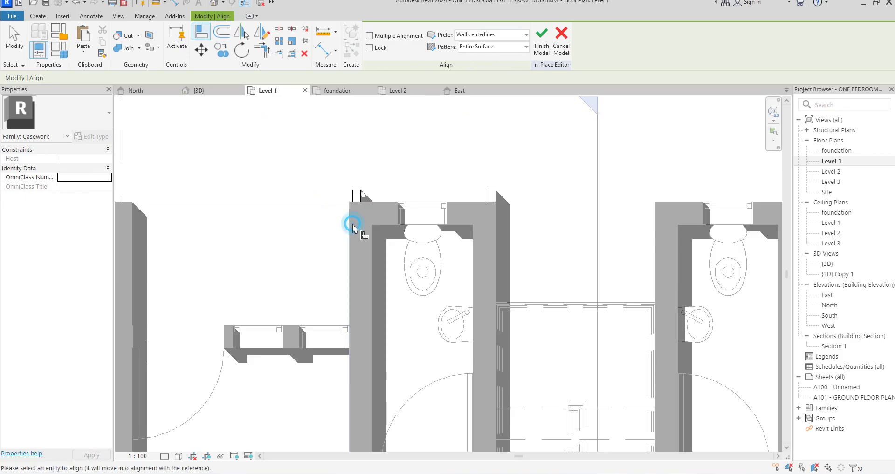
scroll(428, 151, "down", 2)
right_click(430, 152)
left_click(461, 159)
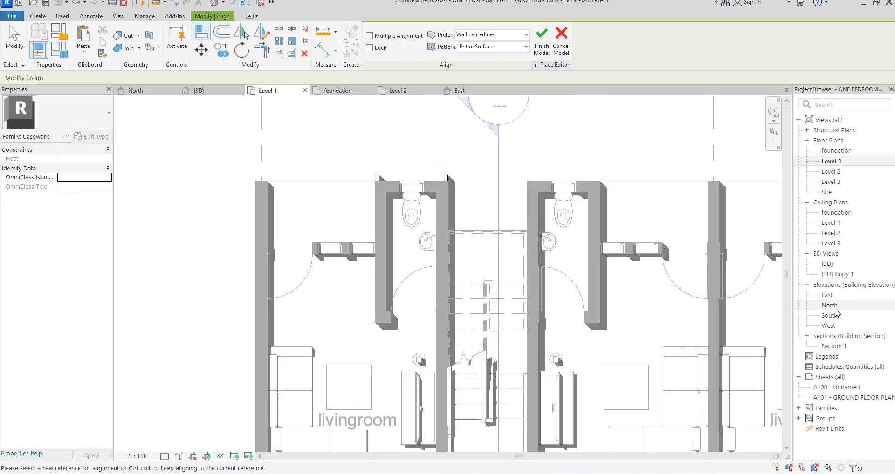
In the North elevation, lower the copied sweep's horizontal path line to just above the upper balcony band and shorten it to about 2400 mm.
double_click(831, 306)
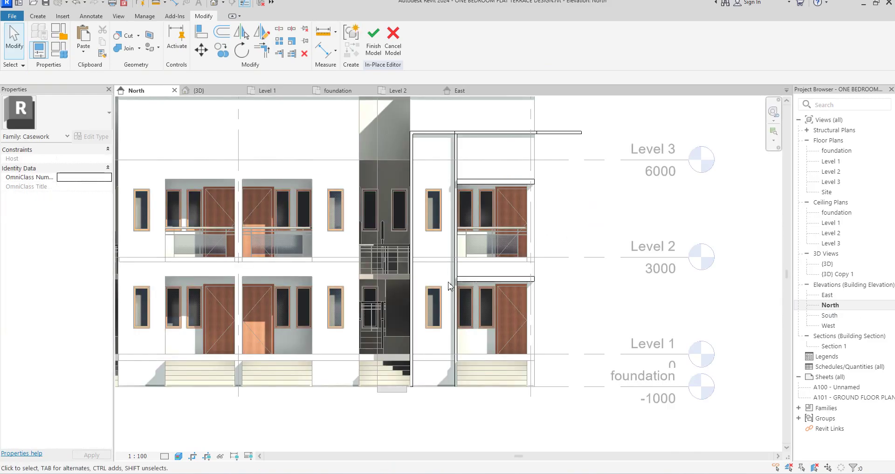
left_click(458, 261)
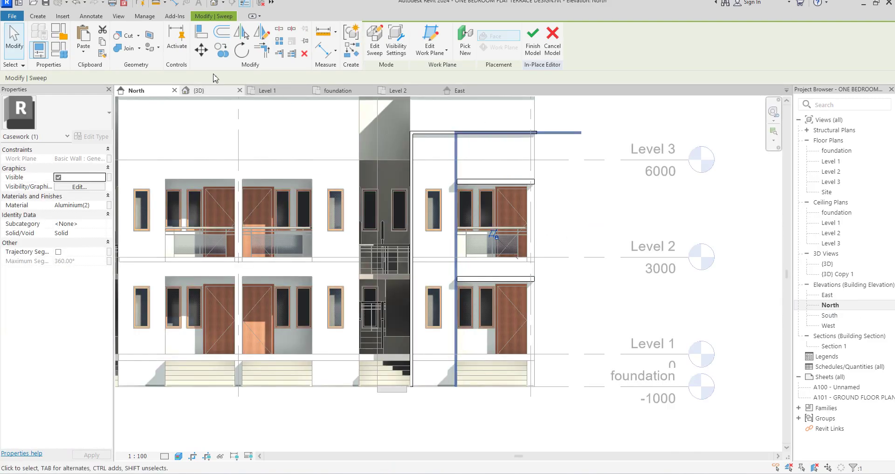
left_click(373, 51)
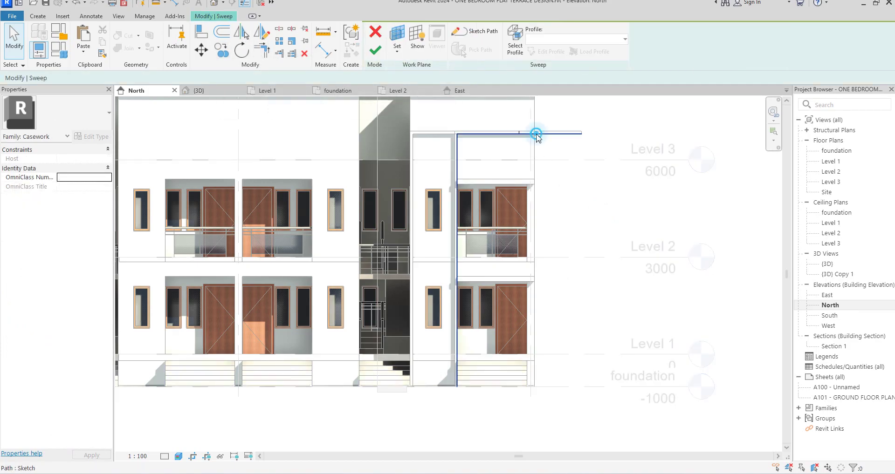
left_click(485, 33)
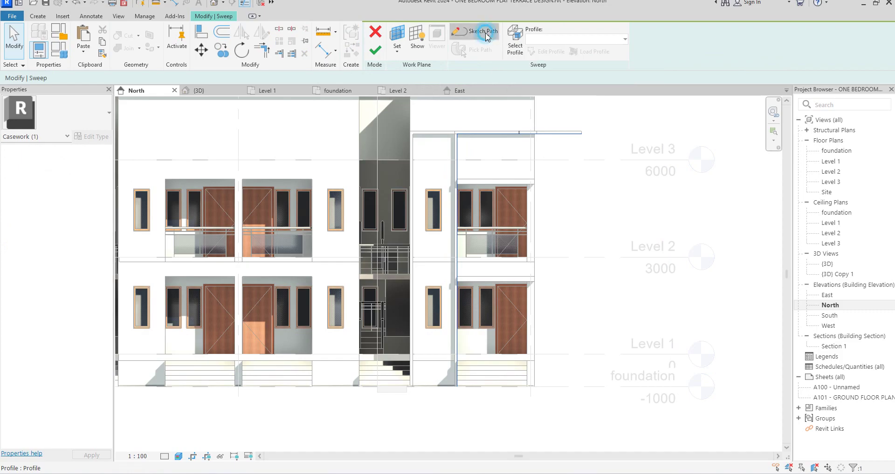
left_click(489, 134)
left_click_drag(487, 135, 485, 171)
left_click_drag(580, 171, 535, 173)
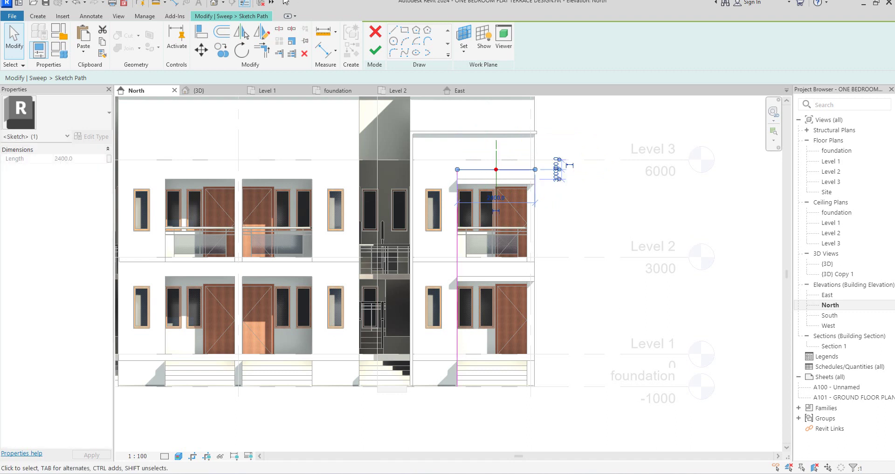
left_click(375, 48)
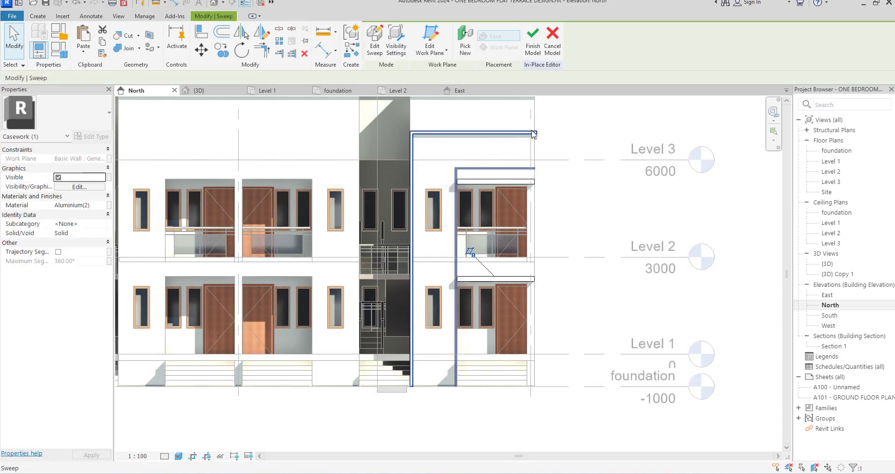
Edit the outer sweep's path so its top line ends at the end unit's outer wall edge.
left_click(374, 47)
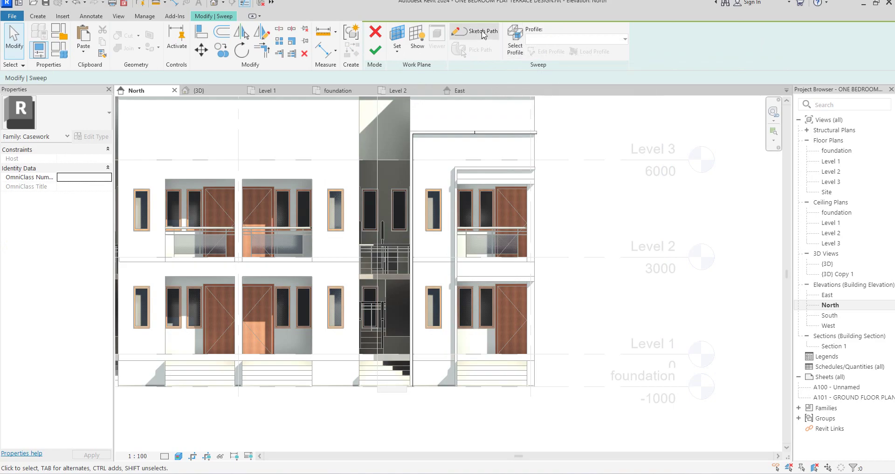
left_click(471, 31)
scroll(531, 143, "up", 3)
left_click(535, 135)
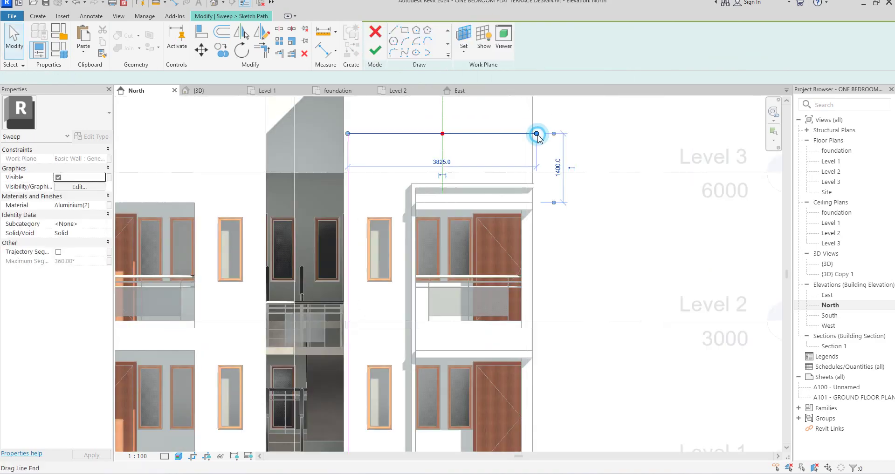
left_click(572, 200)
left_click(376, 51)
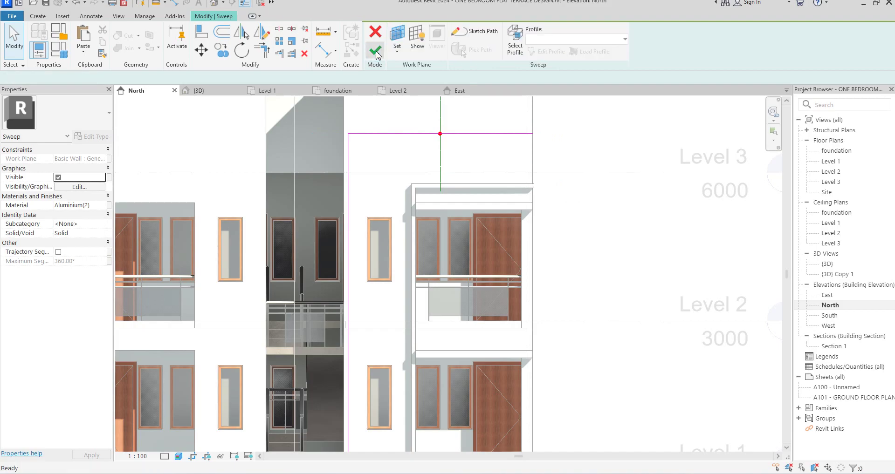
Edit the inner sweep's path so its horizontal line ends exactly at the building's outer wall edge.
left_click(510, 186)
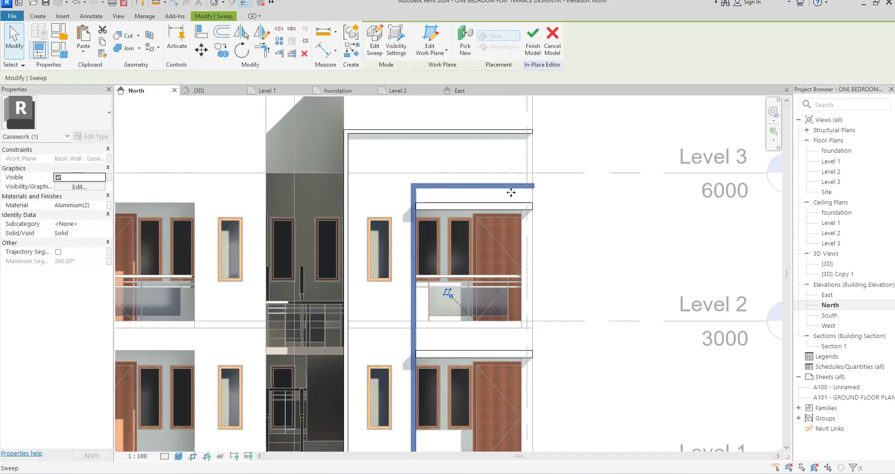
left_click(375, 42)
scroll(533, 188, "up", 3)
scroll(533, 188, "up", 3)
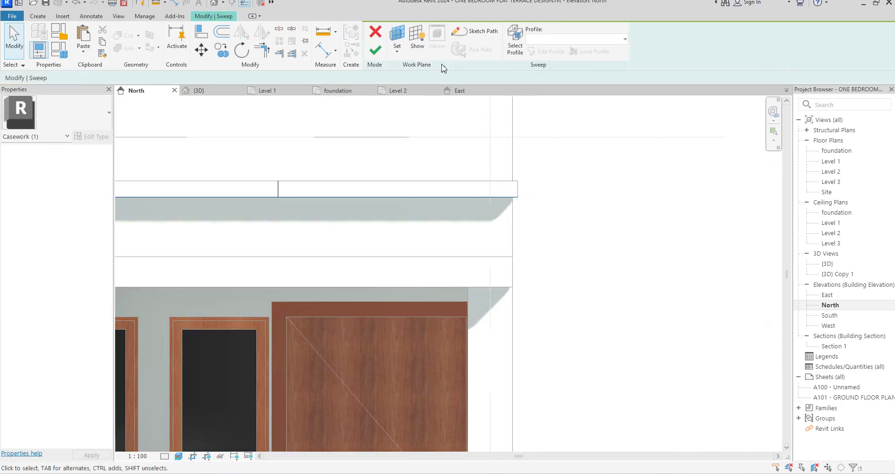
left_click(478, 31)
left_click(517, 197)
left_click_drag(517, 197, 512, 198)
left_click(601, 226)
scroll(601, 226, "down", 3)
scroll(603, 229, "down", 1)
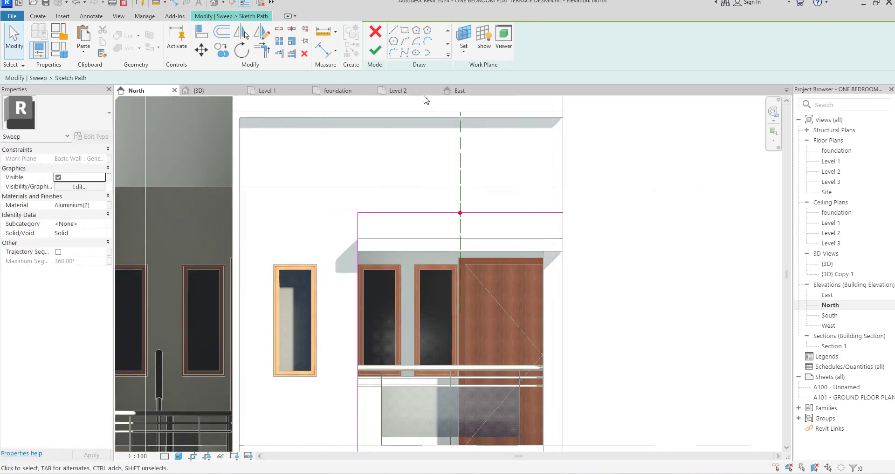
left_click(375, 50)
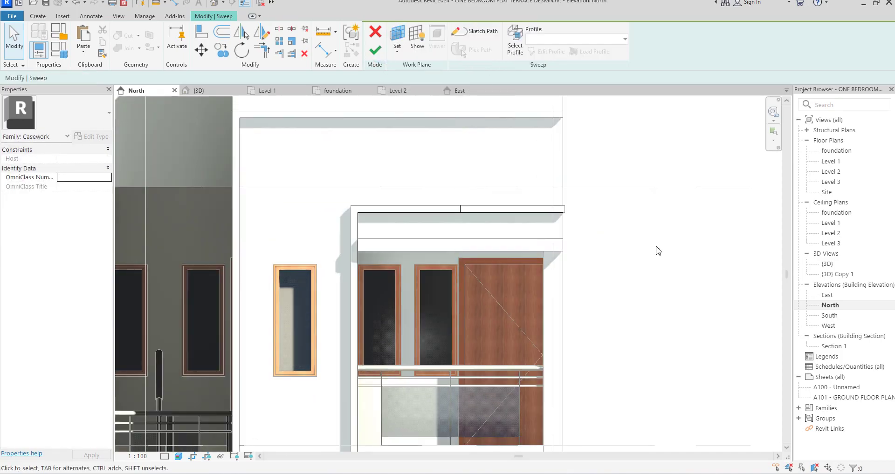
Complete the inner sweep's edit and finish the in-place casework model.
scroll(654, 249, "down", 1)
scroll(655, 249, "down", 1)
scroll(582, 218, "down", 2)
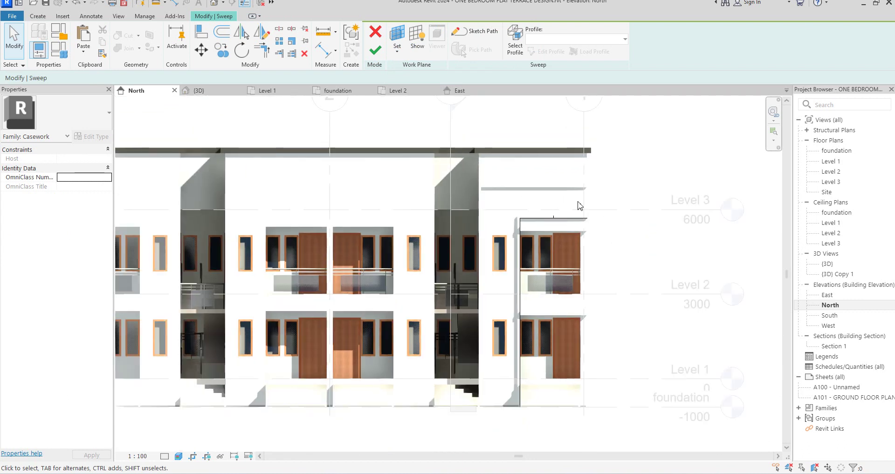
left_click(376, 50)
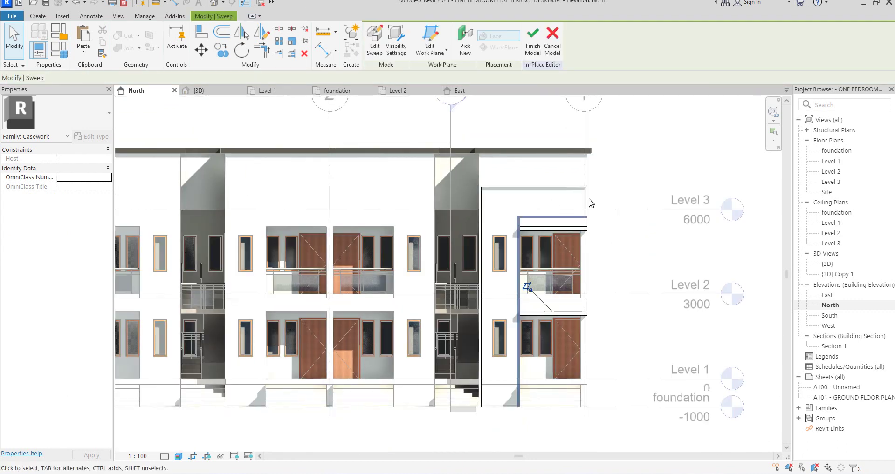
left_click(627, 203)
scroll(565, 196, "down", 2)
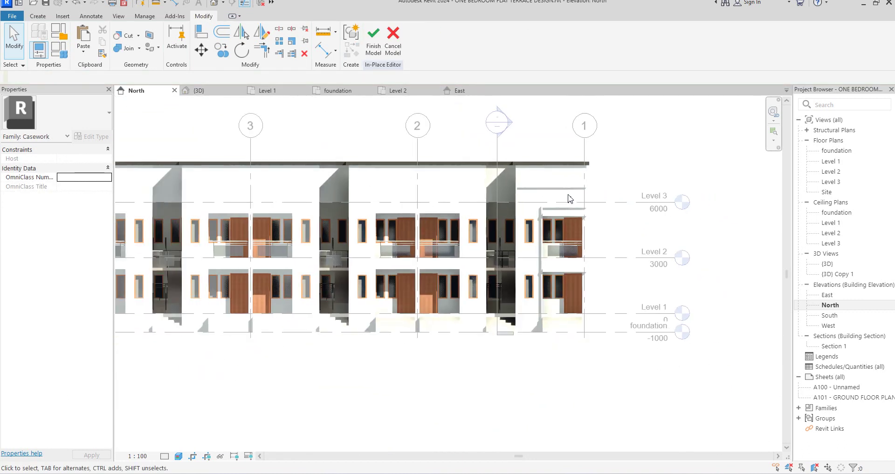
scroll(537, 349, "up", 1)
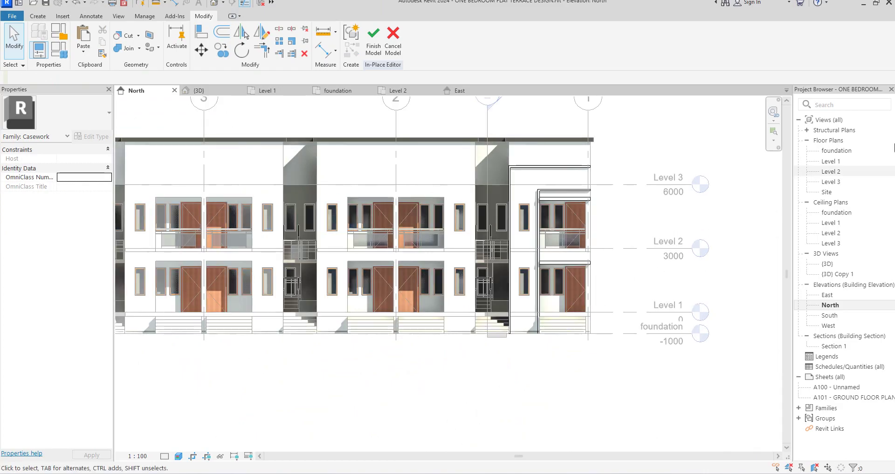
left_click(374, 47)
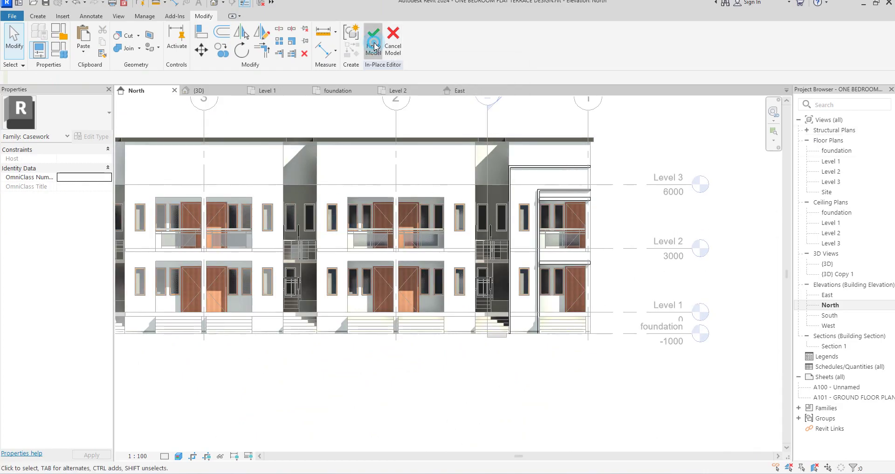
In the Level 1 floor plan, start an architectural wall at the end unit's front toilet wall, using type Generic - 200mm 3.
double_click(838, 162)
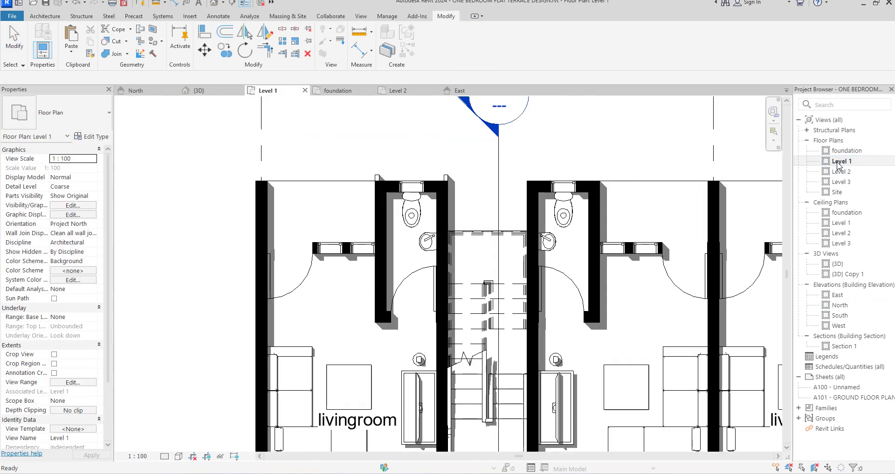
scroll(528, 245, "down", 3)
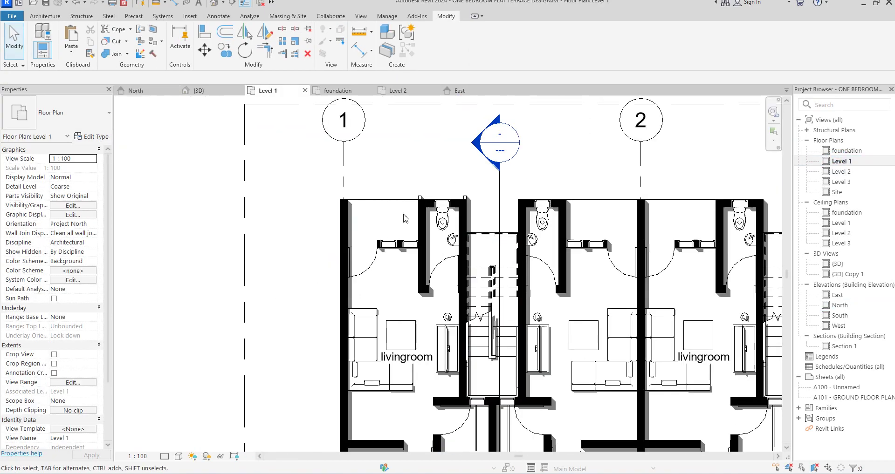
scroll(438, 205, "up", 3)
scroll(438, 203, "up", 2)
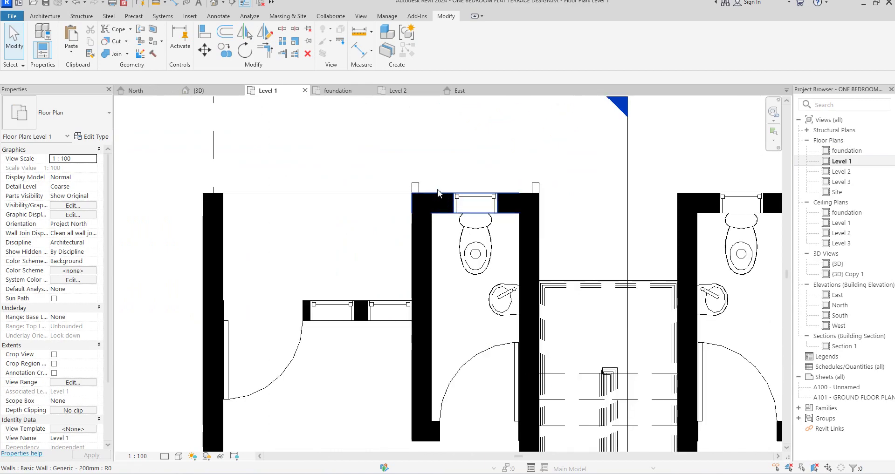
left_click(43, 17)
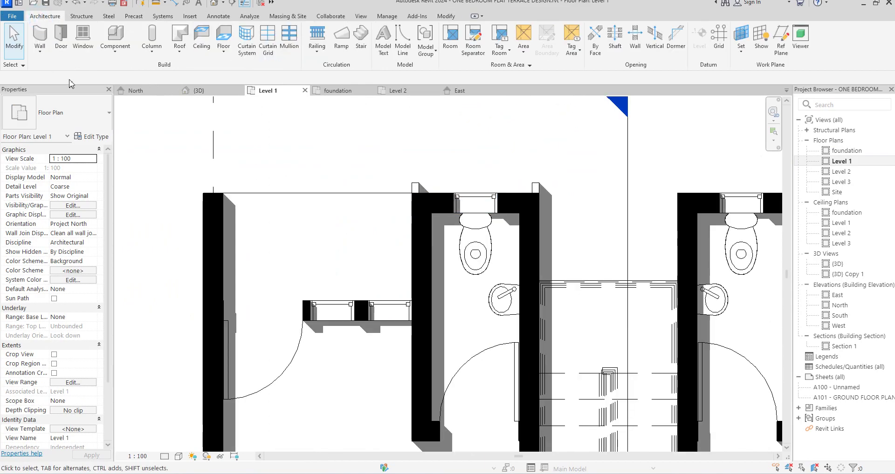
left_click(39, 51)
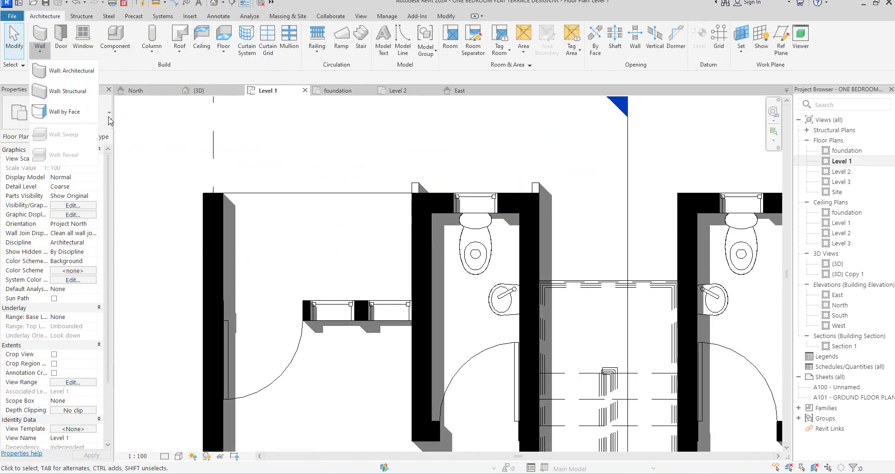
left_click(69, 72)
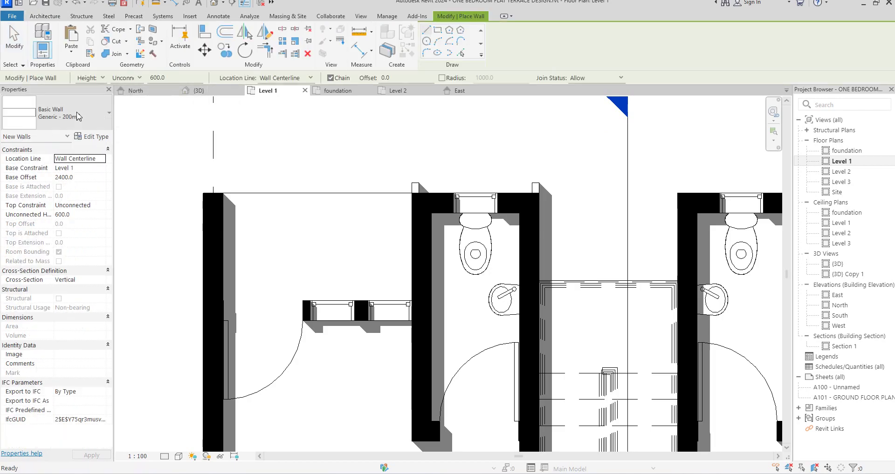
left_click(81, 119)
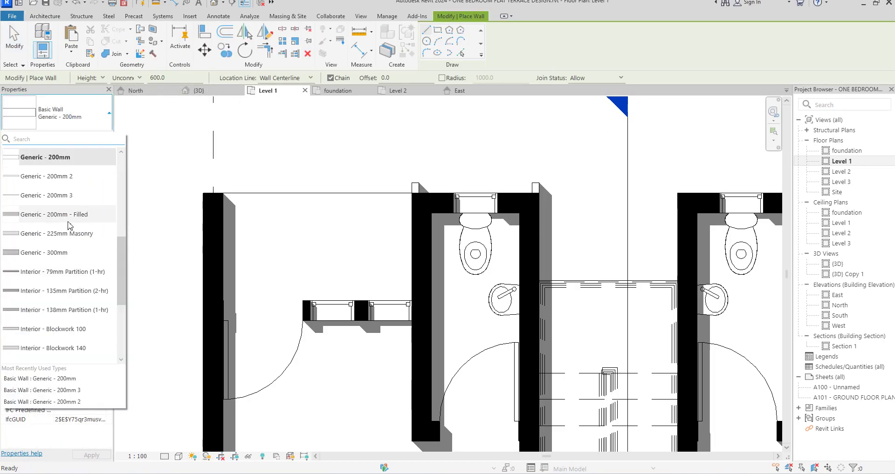
left_click(48, 196)
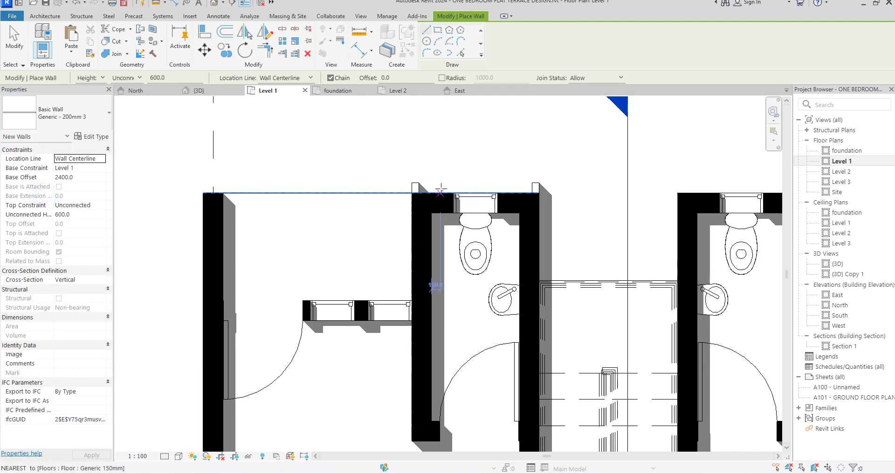
Open the type properties of the Generic - 200mm 3 wall and begin duplicating it as a new type.
scroll(417, 192, "up", 4)
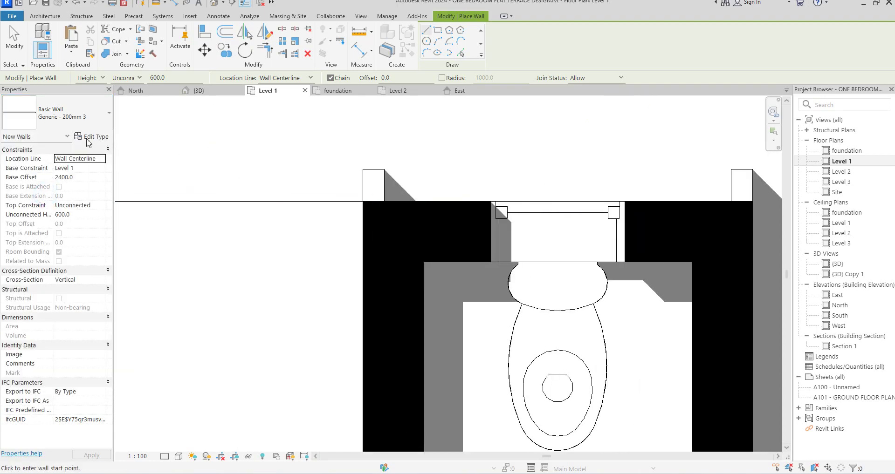
left_click(91, 139)
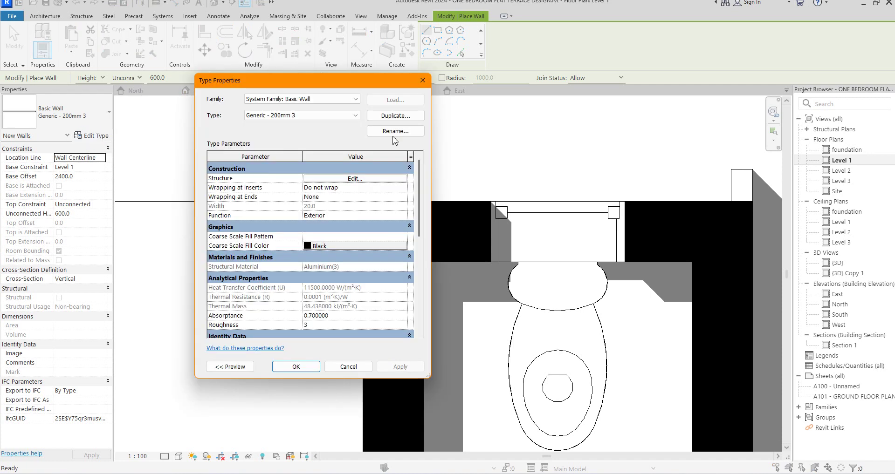
left_click(402, 116)
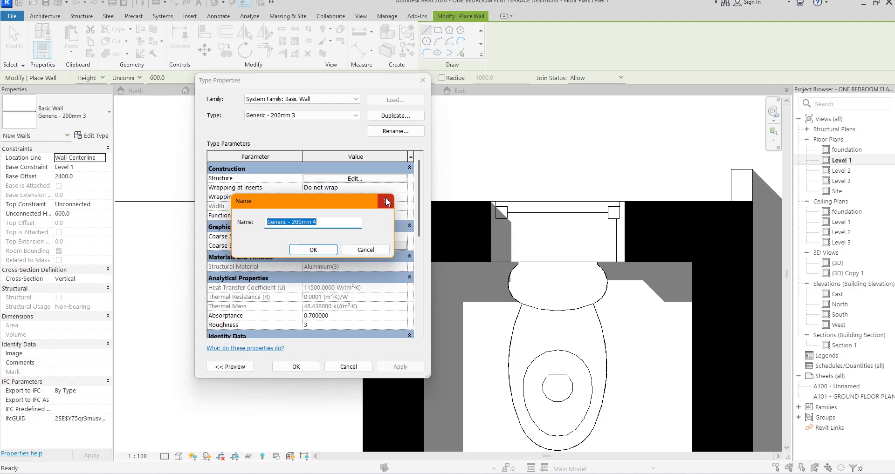
left_click(310, 250)
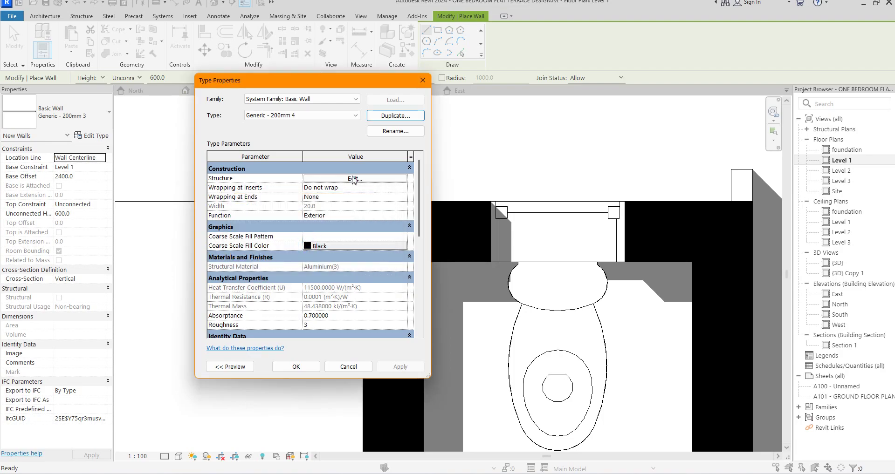
left_click(353, 179)
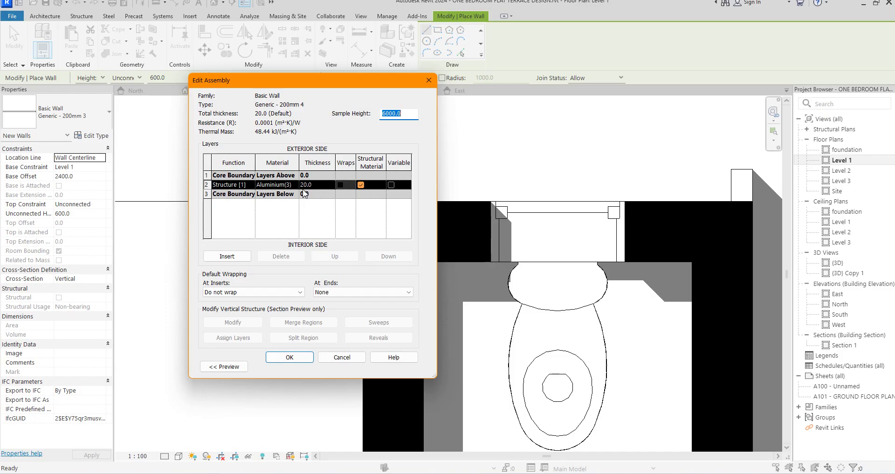
left_click(327, 187)
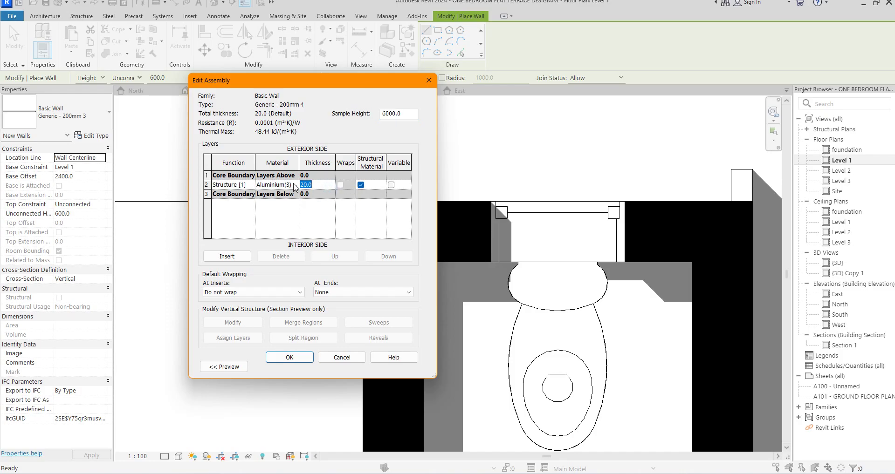
left_click(431, 82)
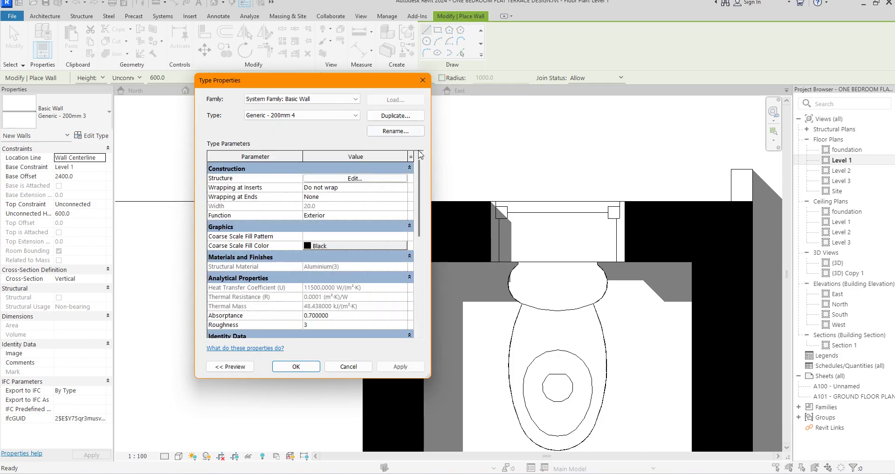
left_click(417, 85)
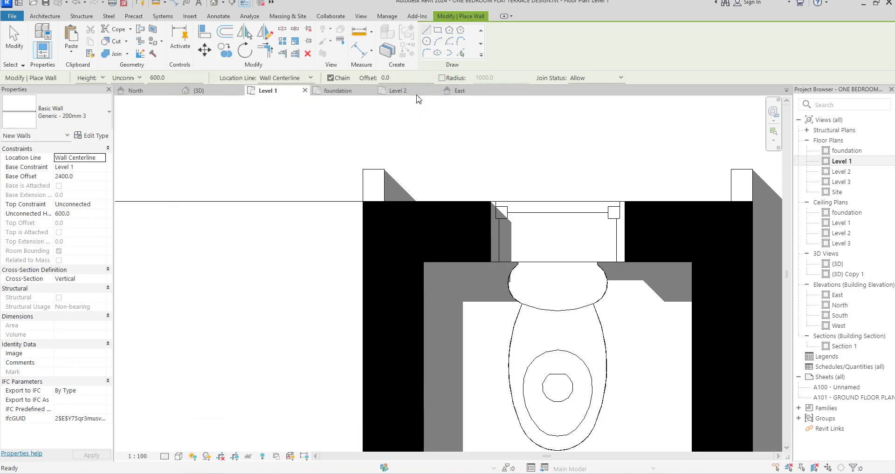
scroll(387, 196, "up", 3)
left_click(387, 193)
scroll(300, 194, "down", 2)
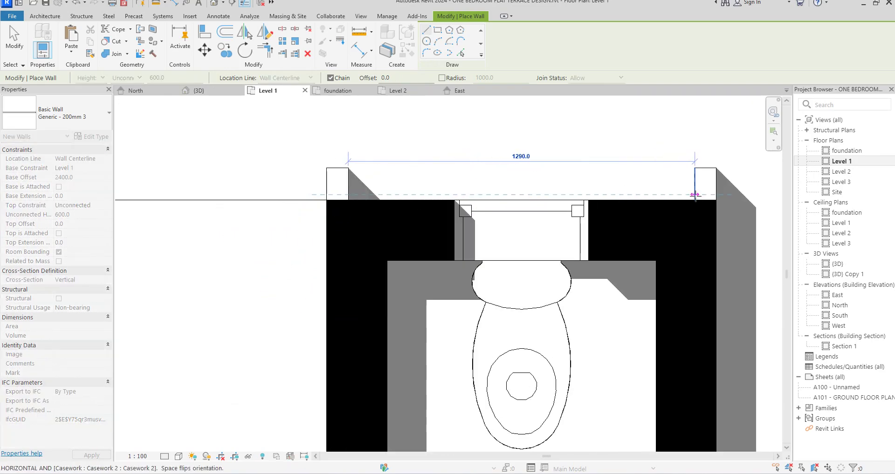
right_click(260, 169)
left_click(284, 175)
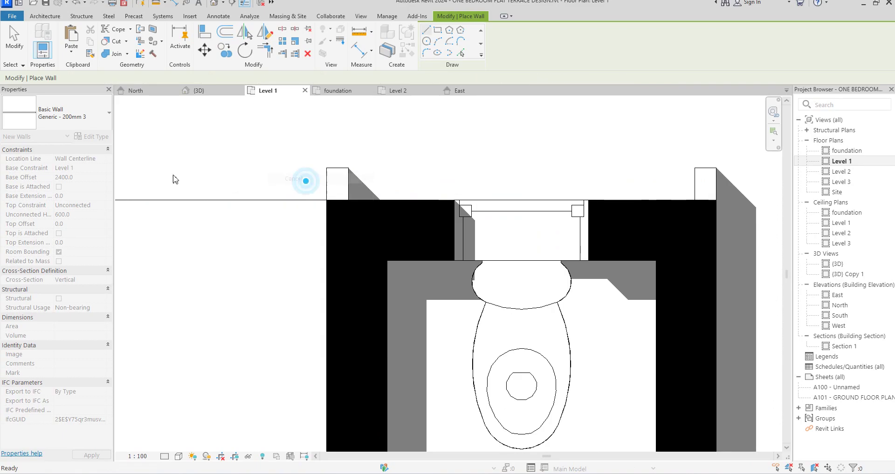
Draw a Generic - 200mm 3 wall about 1290 mm long between the two projections behind the toilet, with base offset 0 and unconnected height 5500.
left_click(88, 178)
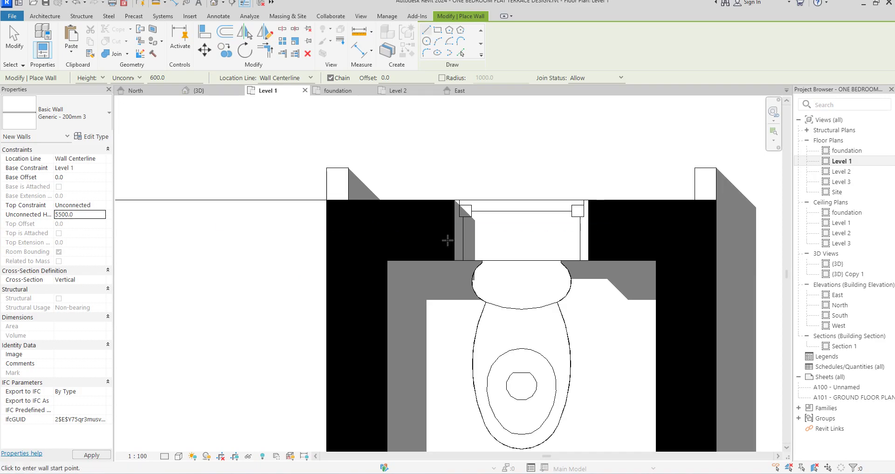
scroll(494, 212, "down", 3)
scroll(495, 212, "down", 1)
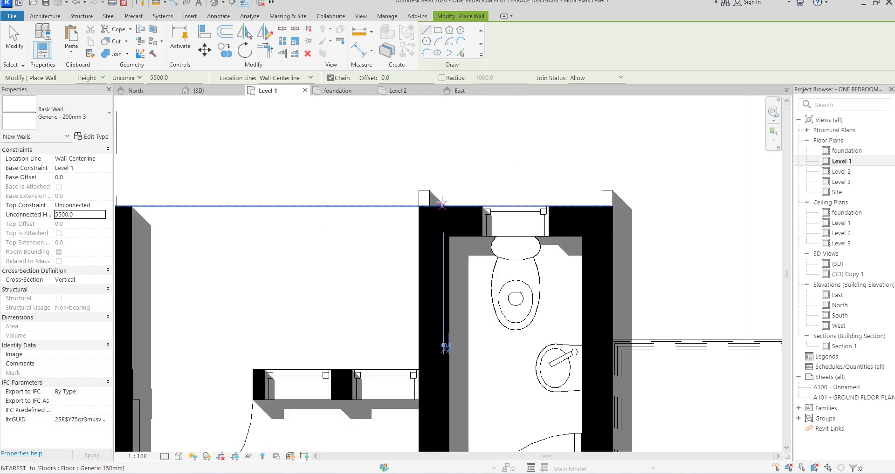
scroll(434, 201, "up", 2)
left_click(428, 199)
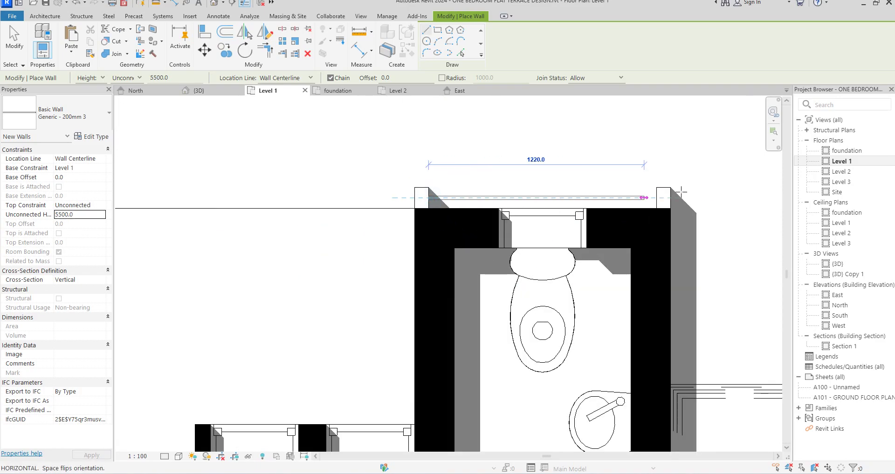
left_click(653, 198)
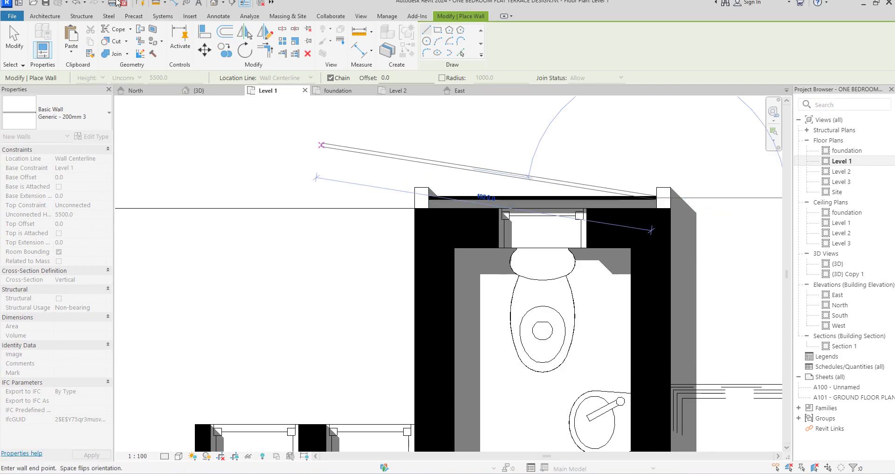
Align the new thin wall with the exterior face of the toilet's outer wall and leave the Align command.
left_click(204, 31)
scroll(453, 221, "up", 1)
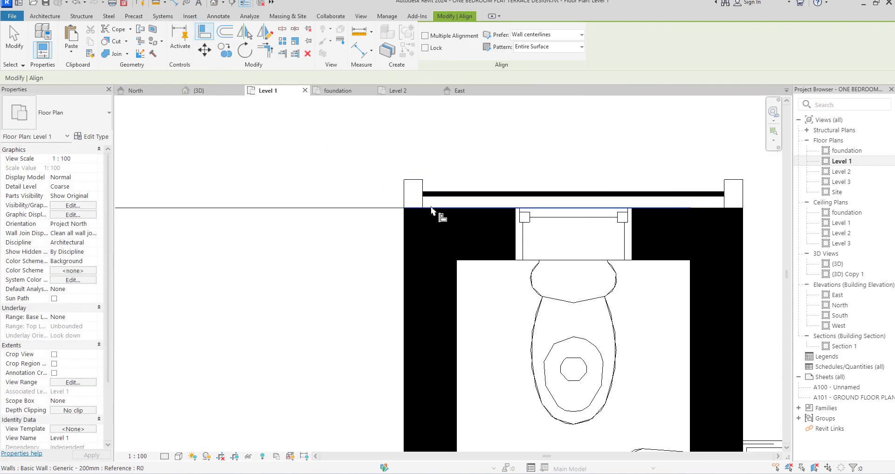
left_click(433, 201)
left_click(434, 198)
right_click(514, 140)
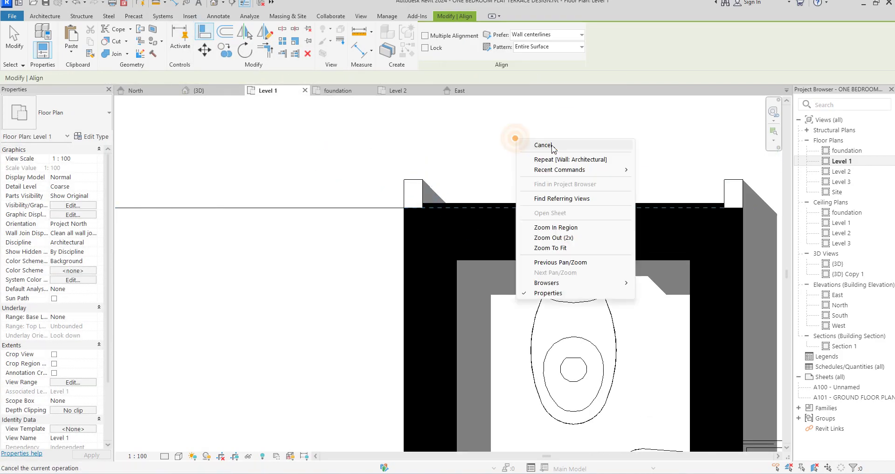
left_click(555, 147)
right_click(539, 140)
left_click(550, 146)
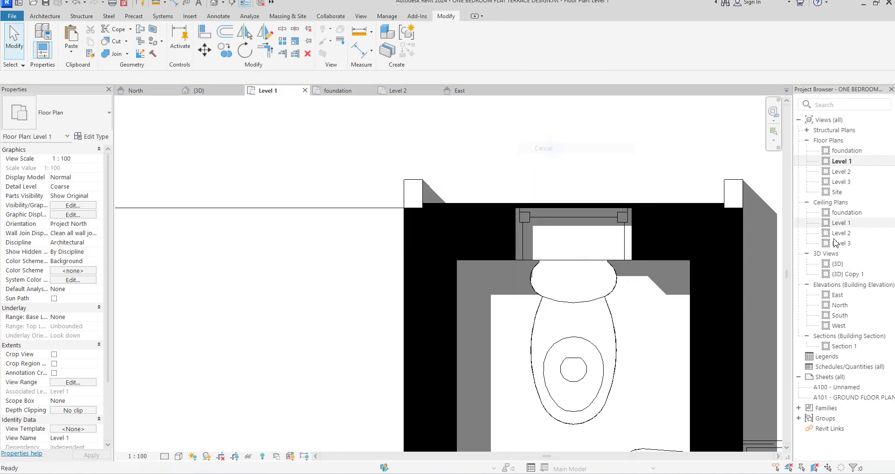
In the North elevation, extend the new wall down to the foundation level and up to the upper casework frame, giving an unconnected height of 7800.
double_click(837, 295)
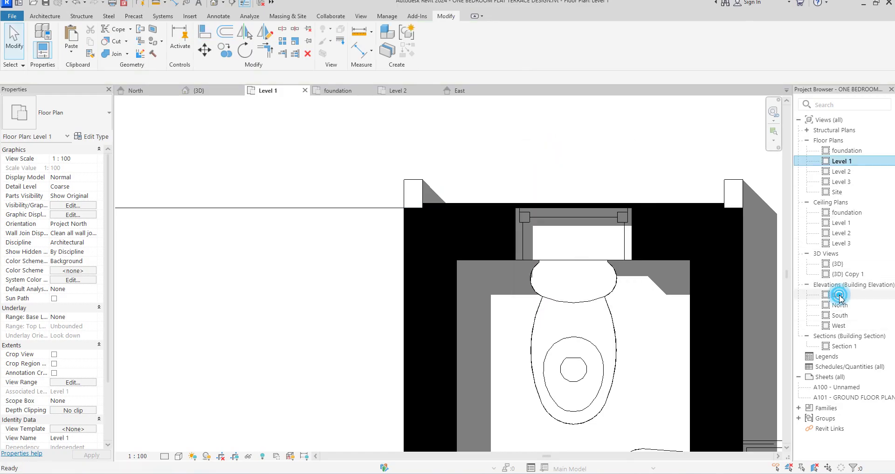
double_click(839, 305)
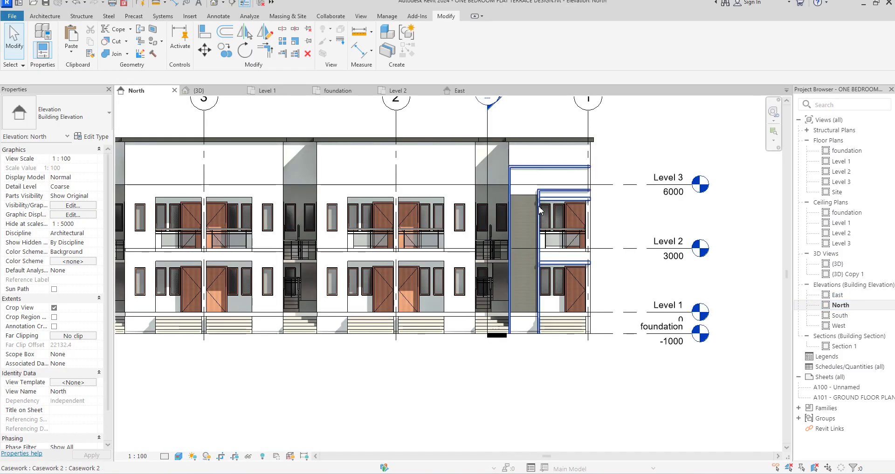
left_click(531, 200)
scroll(525, 357, "up", 3)
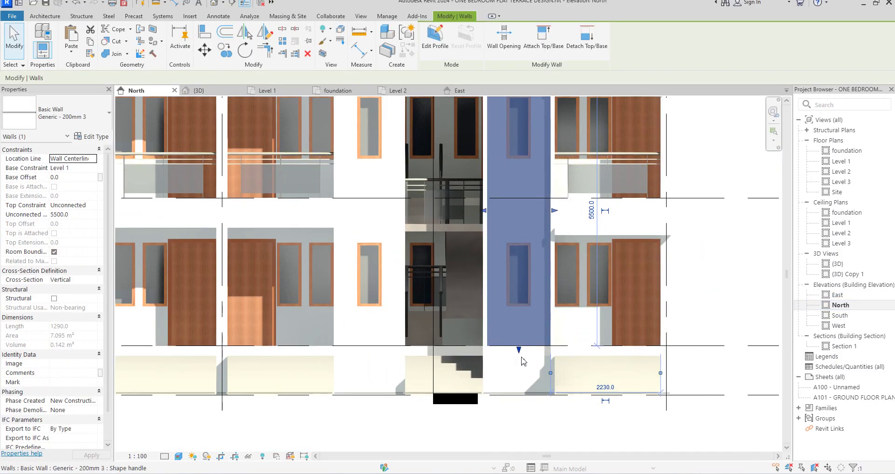
left_click_drag(520, 348, 527, 393)
left_click(589, 419)
scroll(533, 315, "down", 3)
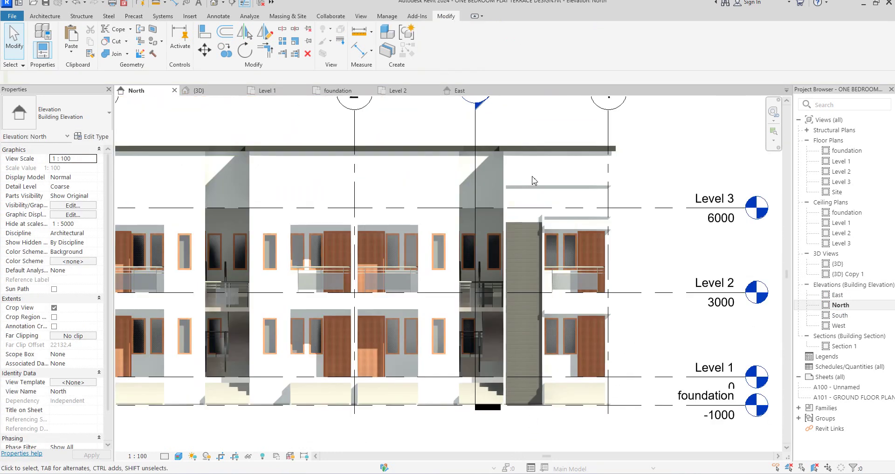
left_click(522, 222)
left_click_drag(522, 219, 522, 183)
Edit the wall's profile, sketching a 2455 mm horizontal line above the upper balcony frame and a 1020 mm vertical line up to the top frame.
left_click(434, 37)
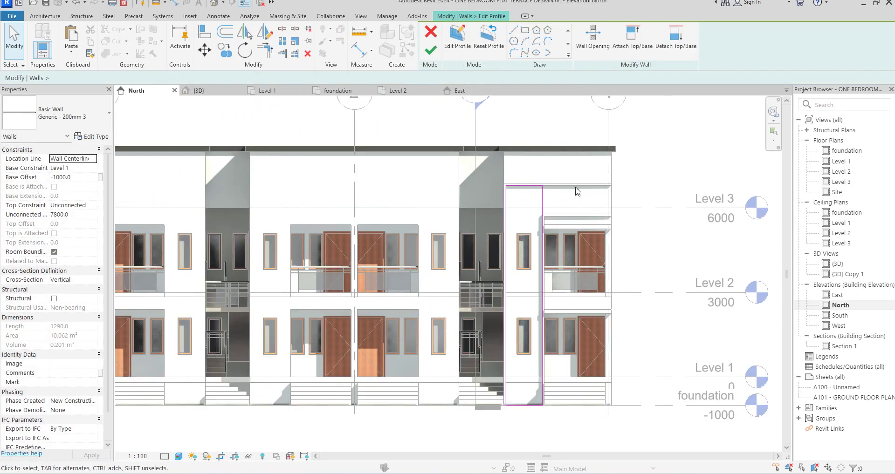
left_click(446, 32)
scroll(543, 215, "up", 2)
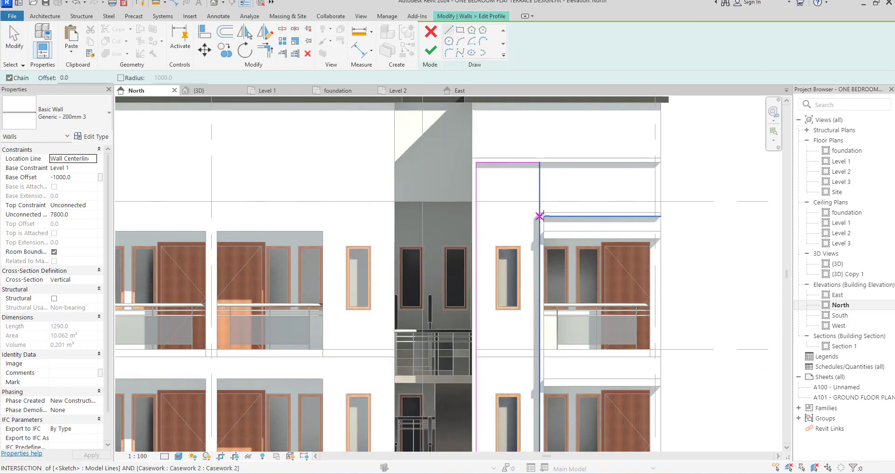
scroll(540, 216, "up", 2)
left_click(537, 210)
scroll(617, 201, "down", 2)
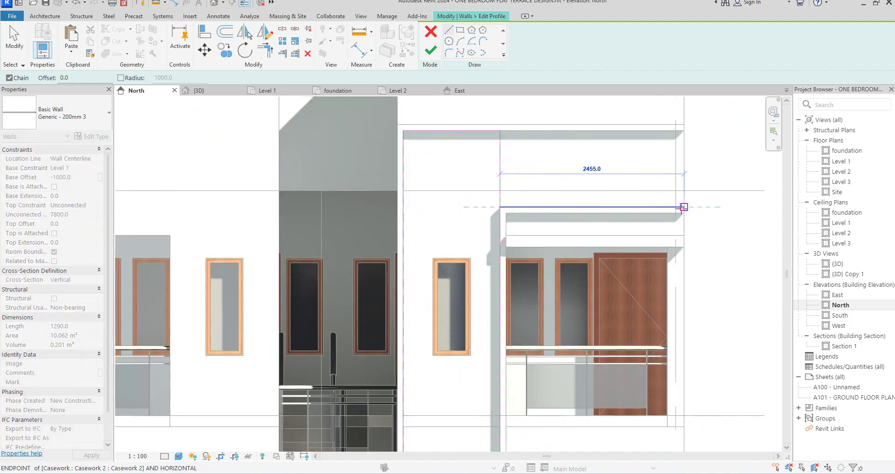
left_click(684, 207)
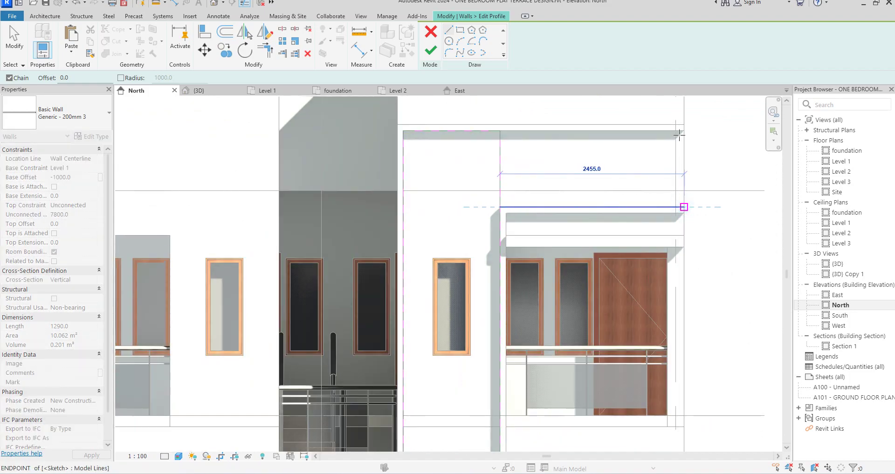
left_click(684, 131)
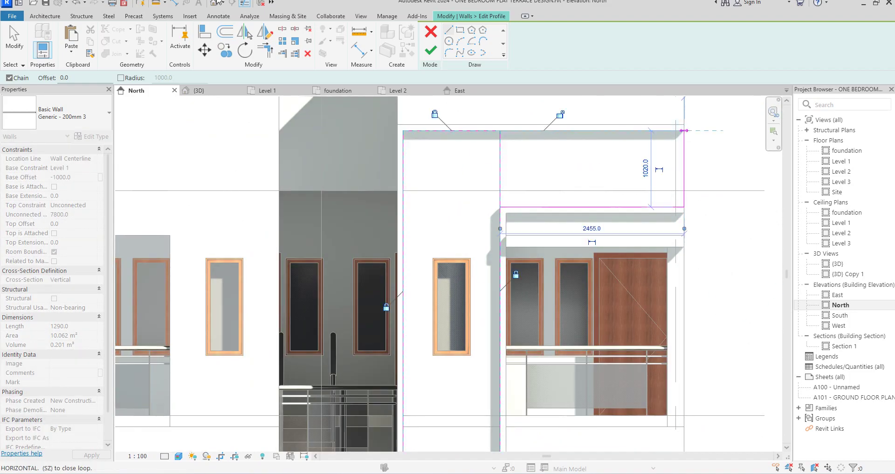
Trim the profile lines into one closed L-shaped outline and finish the profile edit.
left_click(267, 48)
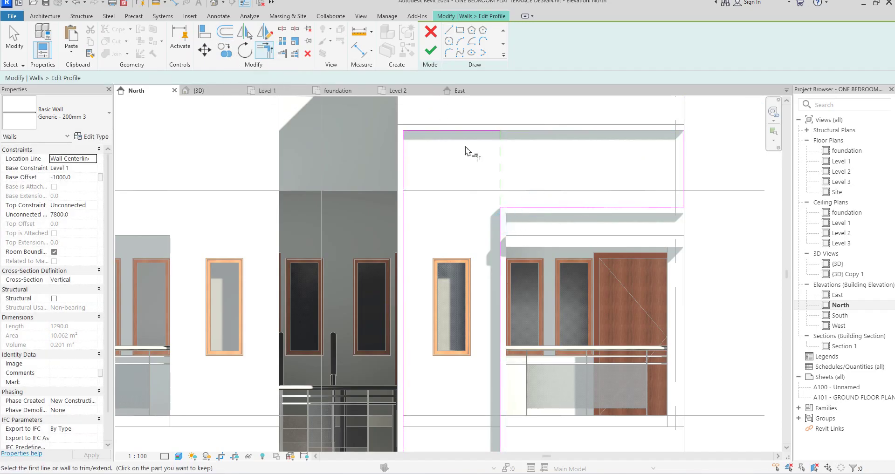
left_click(468, 132)
left_click(679, 154)
left_click(430, 50)
left_click(722, 266)
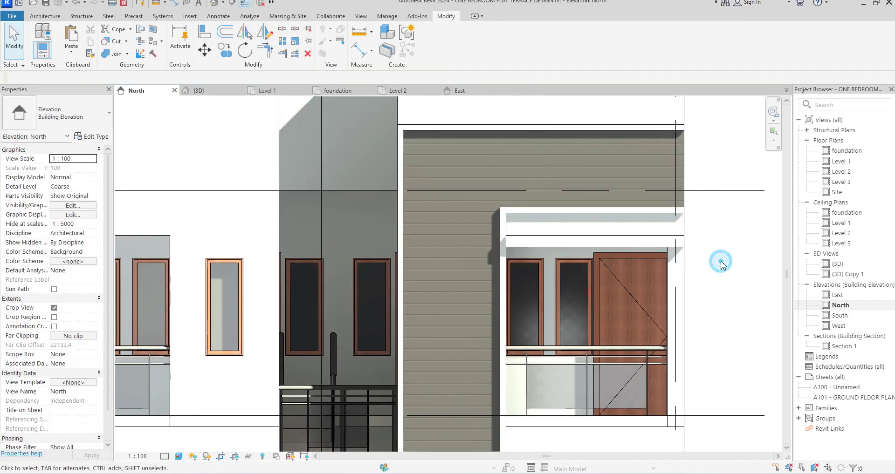
Reopen the cladding wall's profile and sketch a rectangular opening around the upper-floor window behind it.
scroll(655, 247, "down", 5)
scroll(685, 269, "up", 5)
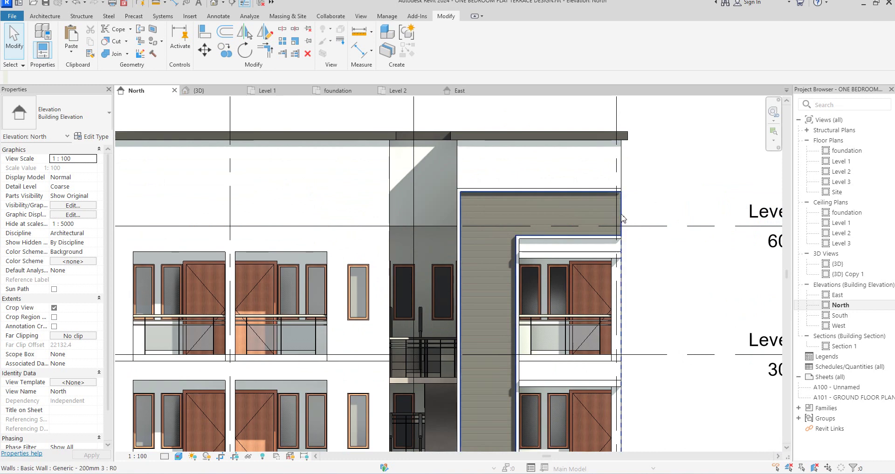
left_click(619, 219)
left_click(689, 193)
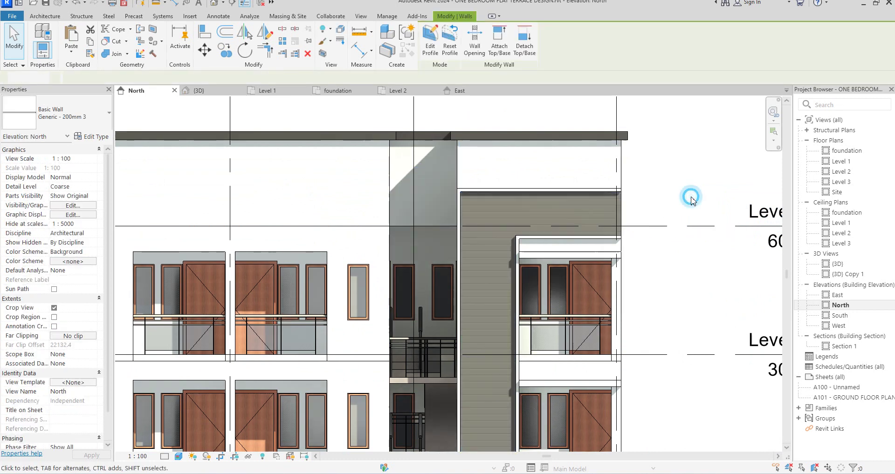
left_click(628, 219)
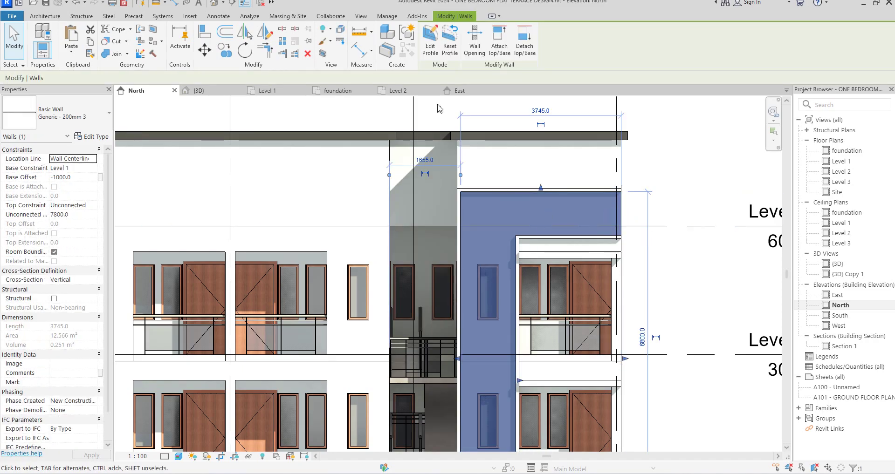
left_click(430, 41)
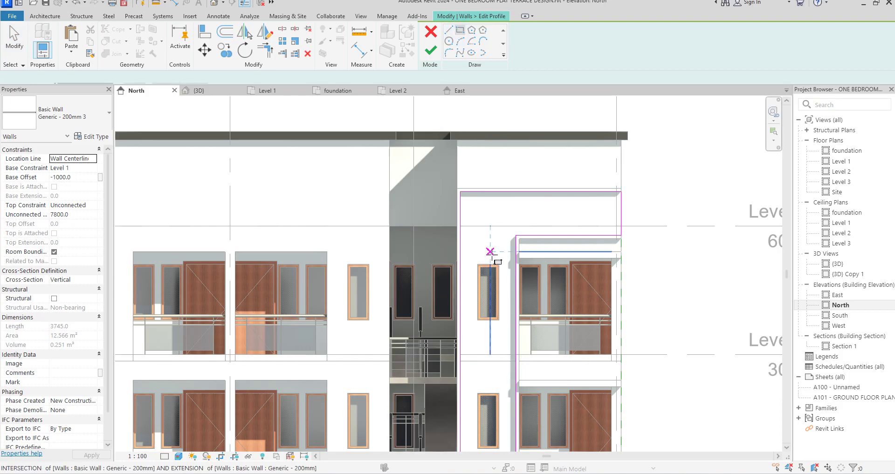
scroll(489, 261, "up", 5)
left_click(453, 270)
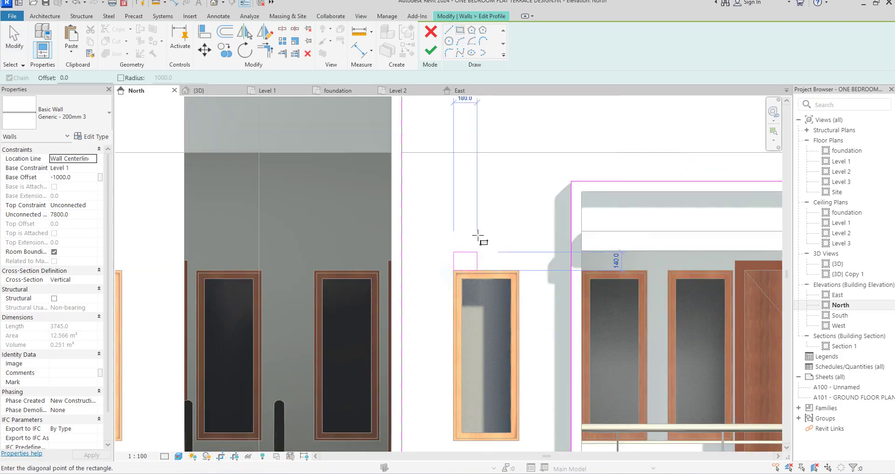
scroll(501, 356, "down", 2)
scroll(499, 359, "up", 1)
left_click(496, 361)
Sketch a 500 by 1300 mm rectangular opening around the ground-floor window and finish the cladding wall's profile edit.
scroll(485, 224, "down", 8)
scroll(463, 227, "up", 4)
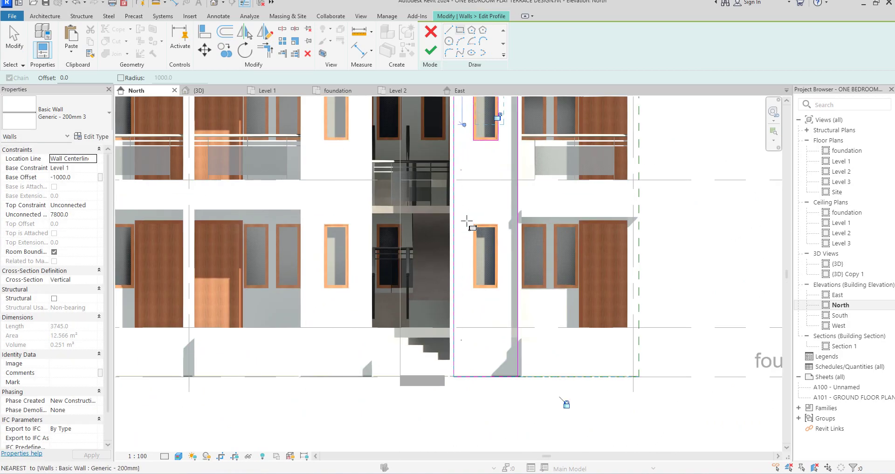
scroll(463, 227, "up", 1)
left_click(475, 222)
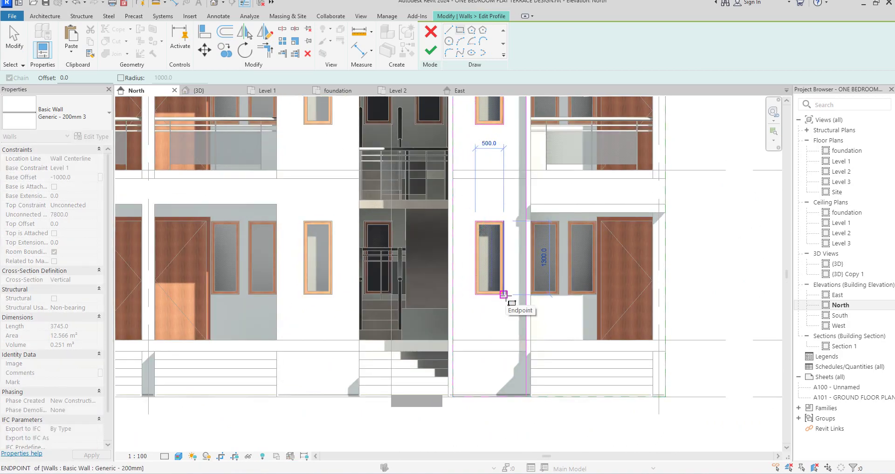
left_click(503, 294)
left_click(431, 51)
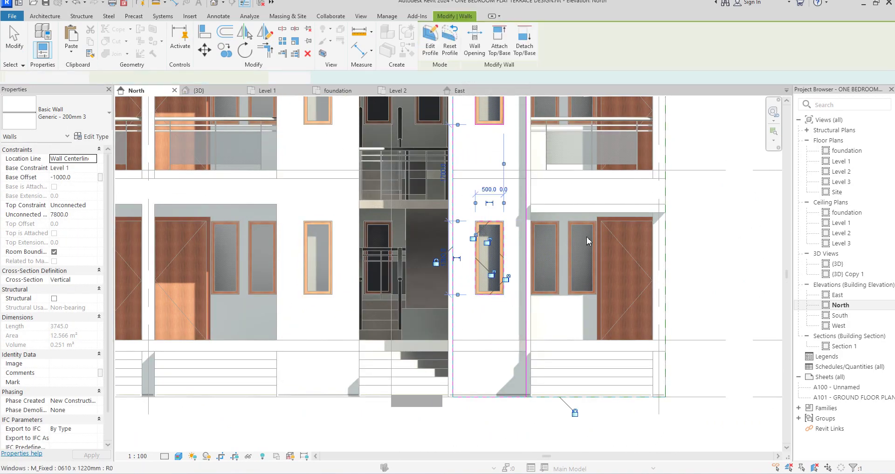
left_click(719, 289)
scroll(719, 289, "down", 3)
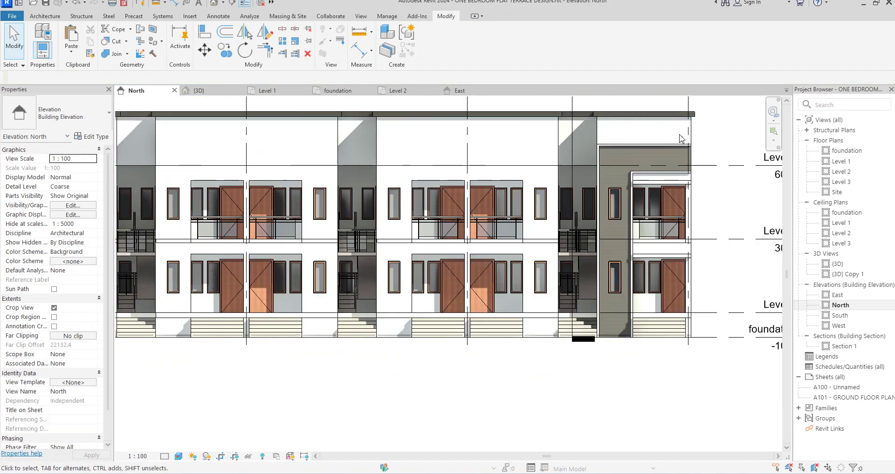
scroll(578, 195, "down", 2)
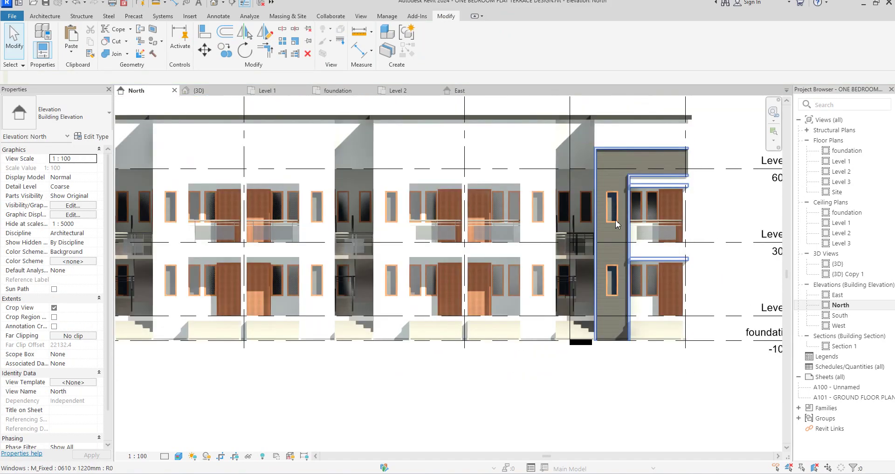
Open the in-place casework model of the ledges above the end unit's balconies for editing.
scroll(587, 172, "up", 3)
scroll(572, 172, "up", 2)
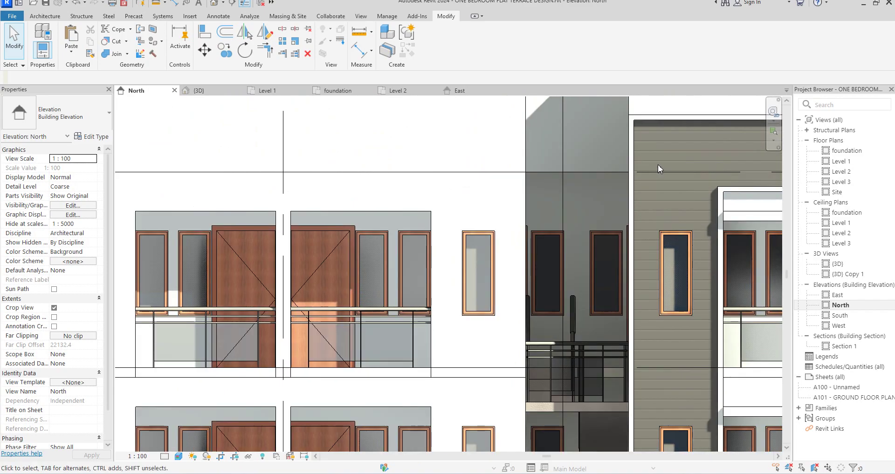
scroll(550, 194, "down", 1)
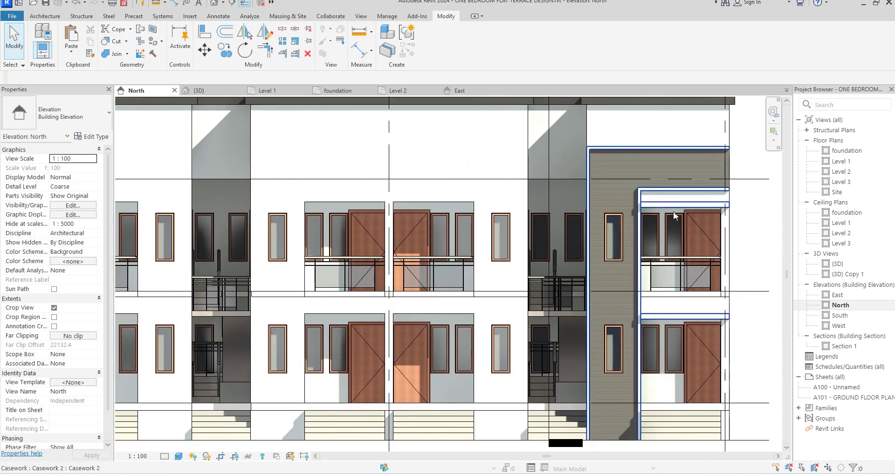
left_click(668, 212)
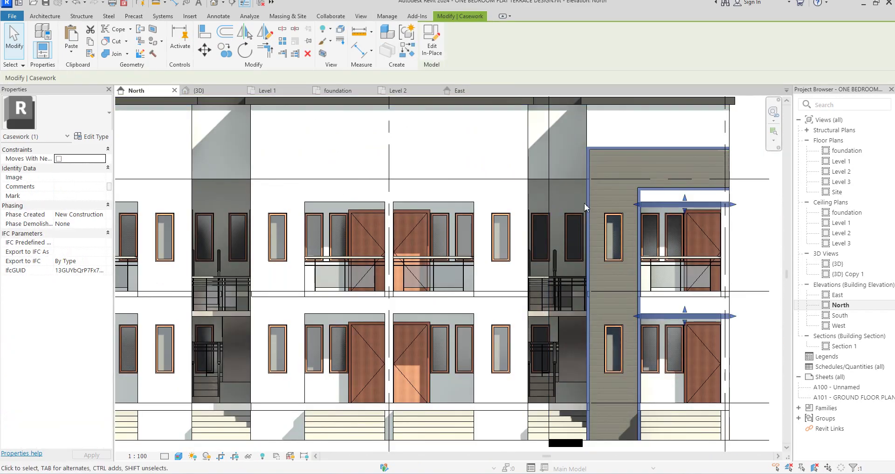
scroll(546, 239, "down", 2)
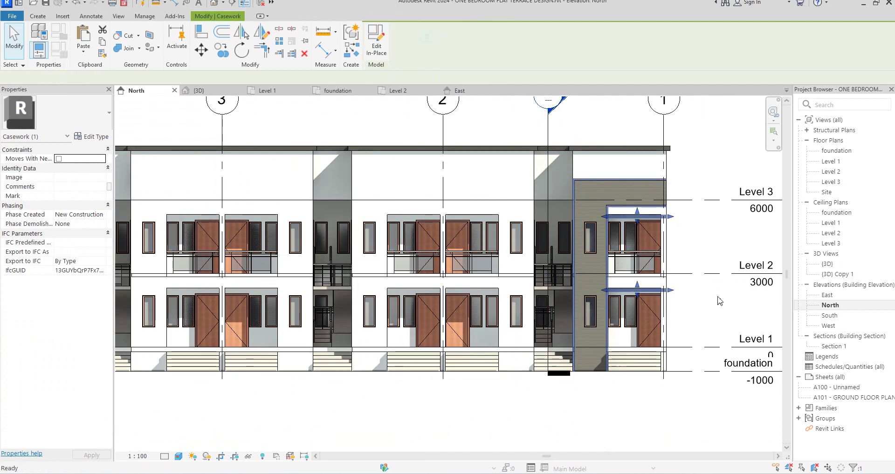
double_click(640, 221)
Copy the upper ledge extrusion to the stairwell recess, ending at the cladding wall's edge on the Level 3 line.
left_click(636, 214)
left_click(221, 50)
left_click(666, 218)
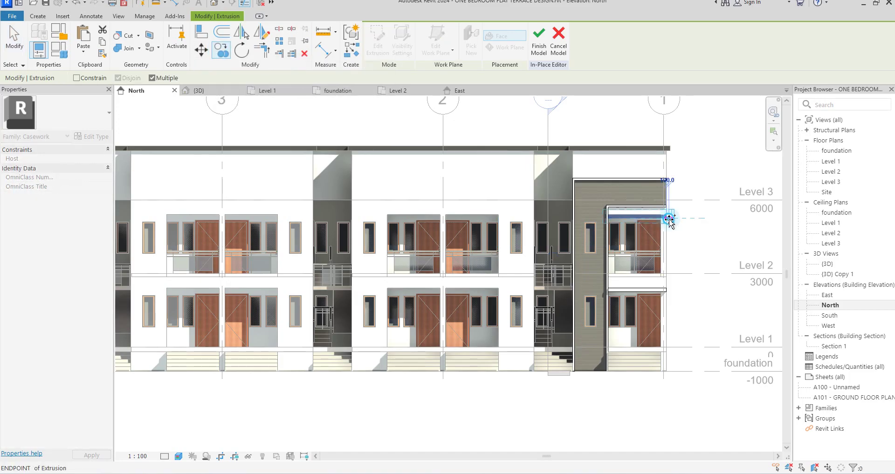
scroll(577, 202, "up", 2)
scroll(577, 202, "up", 2)
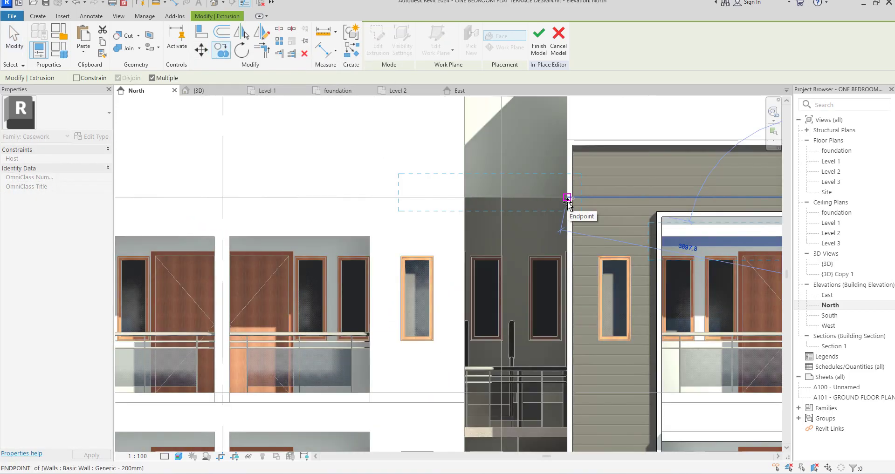
key("Escape")
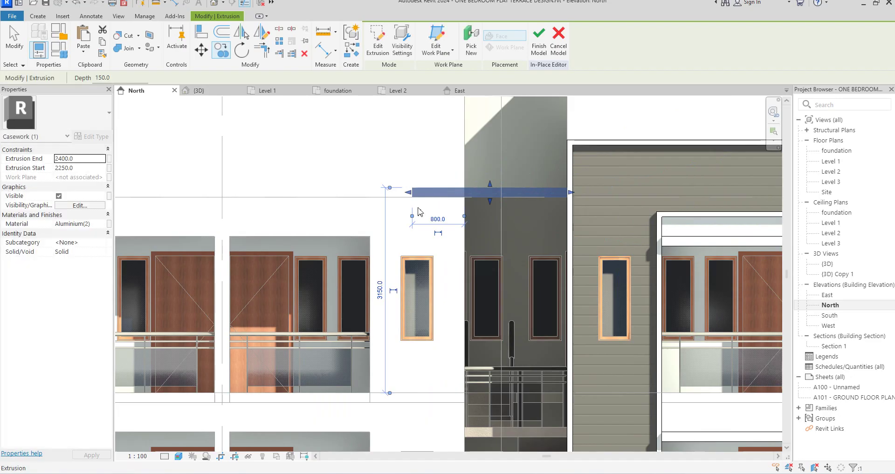
Shorten the copied ledge to the stairwell recess's width and thin it to about 70 mm above the Level 3 line.
left_click_drag(446, 199, 471, 194)
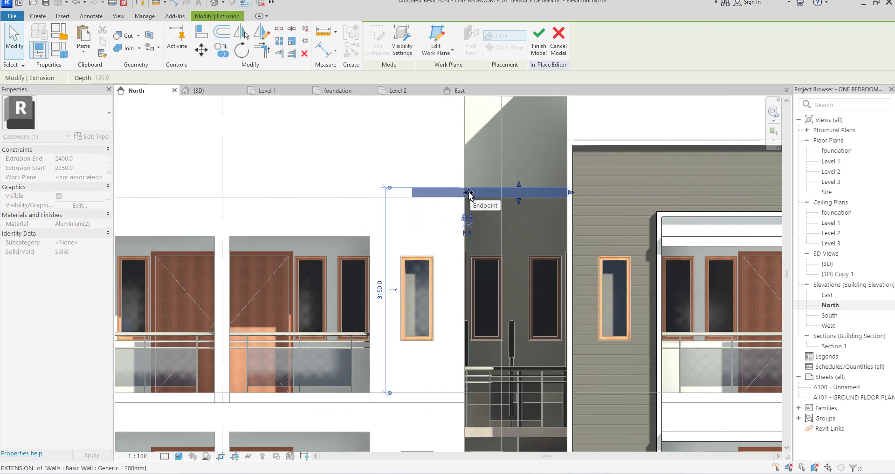
left_click_drag(466, 222, 465, 221)
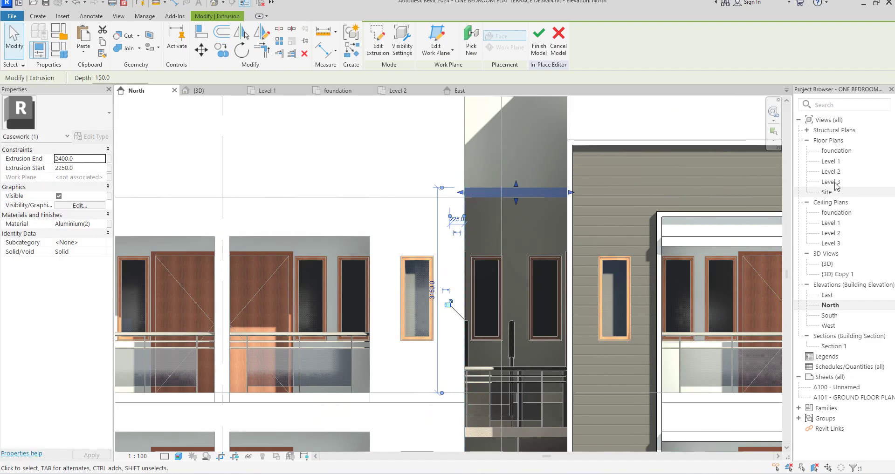
scroll(446, 217, "up", 3)
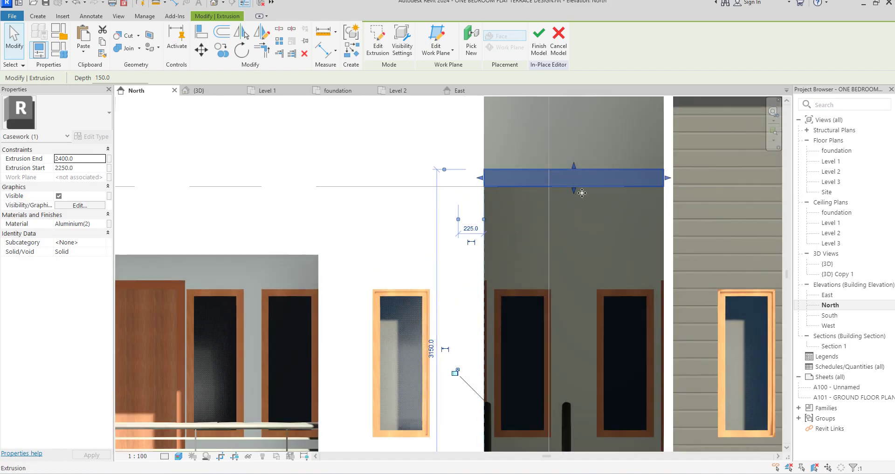
left_click_drag(576, 192, 573, 175)
scroll(577, 180, "up", 2)
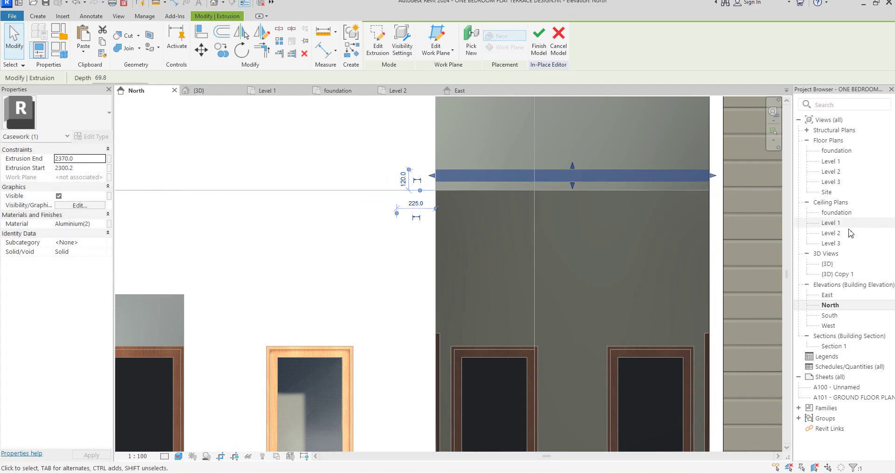
In the 3D view, extend the thin slab backward over the stairs to the rear of the stairwell recess.
double_click(828, 264)
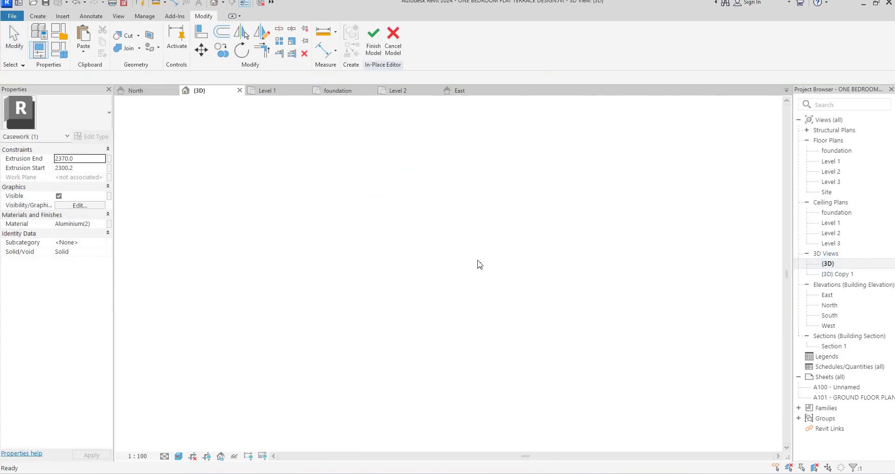
scroll(559, 216, "up", 5)
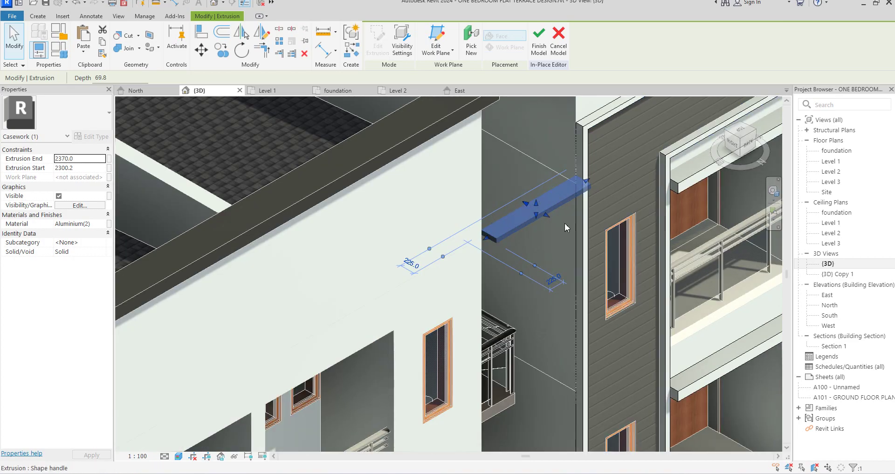
left_click_drag(740, 138, 687, 158)
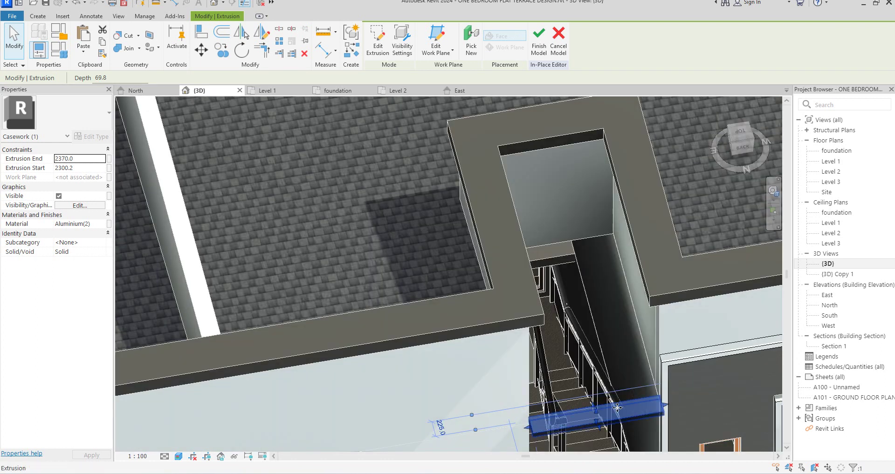
scroll(596, 413, "up", 4)
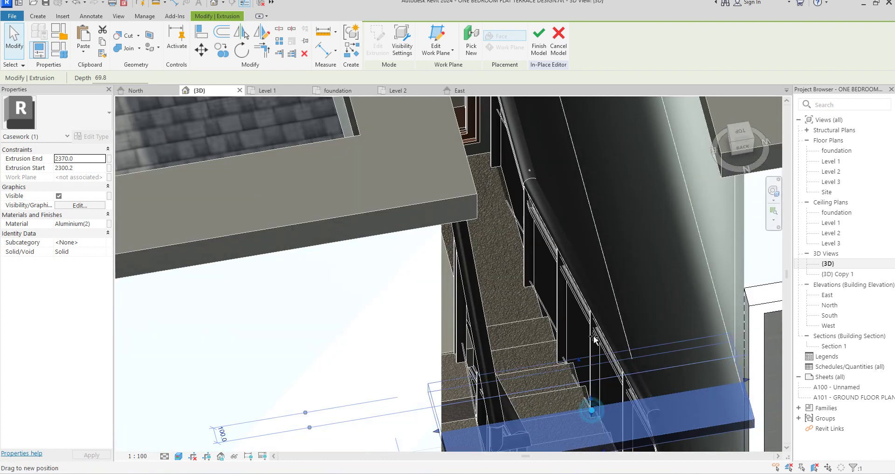
left_click_drag(532, 180, 516, 117)
scroll(589, 309, "down", 2)
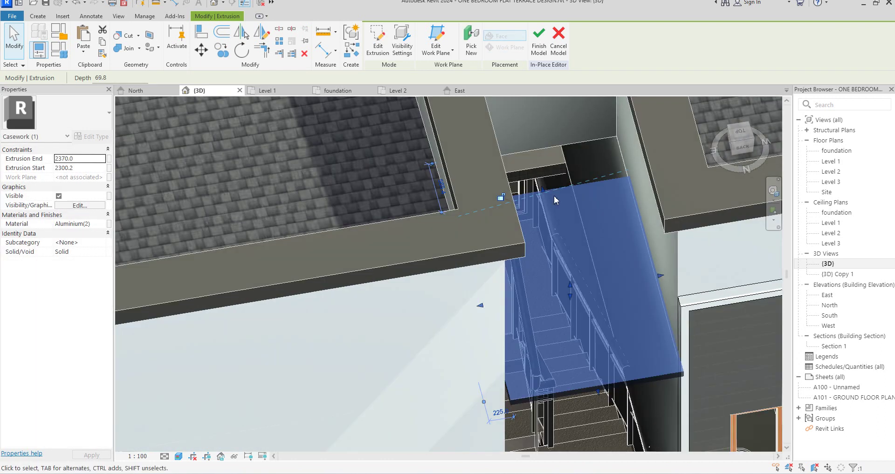
scroll(537, 183, "up", 1)
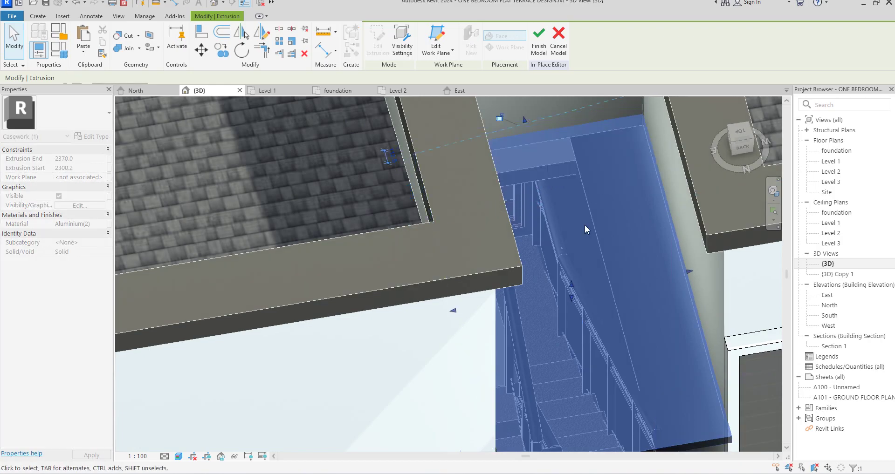
scroll(582, 227, "down", 5)
left_click(644, 243)
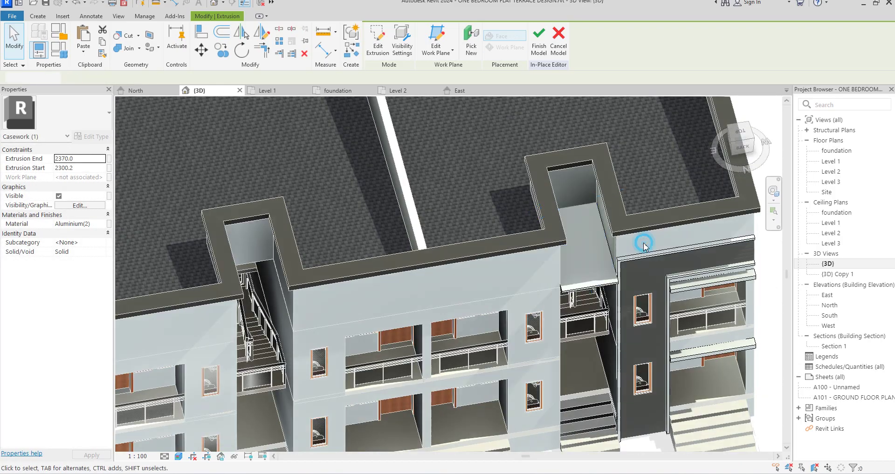
Copy the stairwell canopy slab directly beneath itself in the north elevation.
scroll(585, 251, "down", 3)
scroll(584, 278, "up", 2)
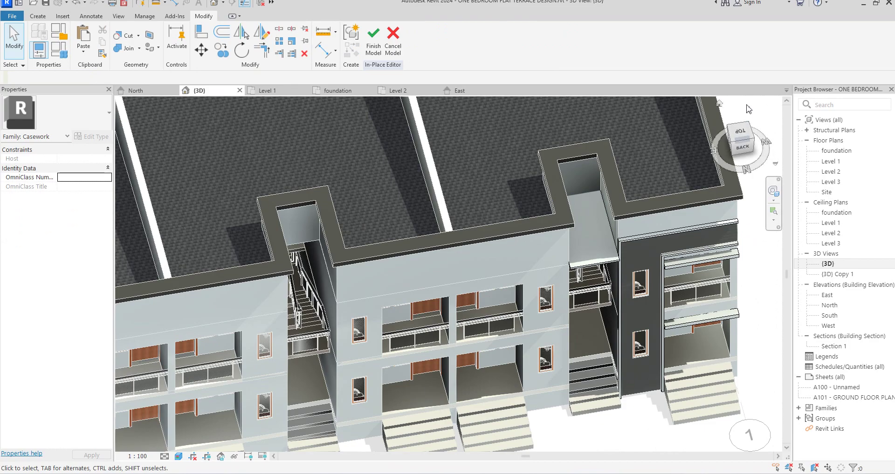
left_click_drag(733, 142, 770, 116)
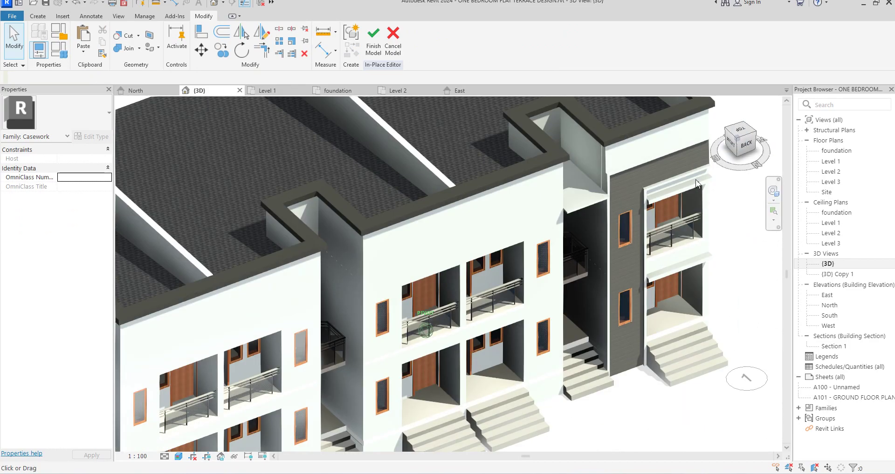
scroll(592, 204, "up", 3)
left_click(593, 203)
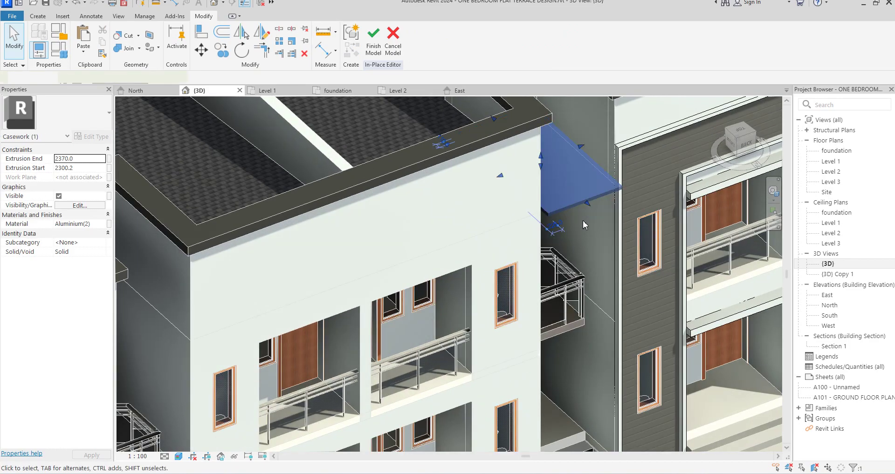
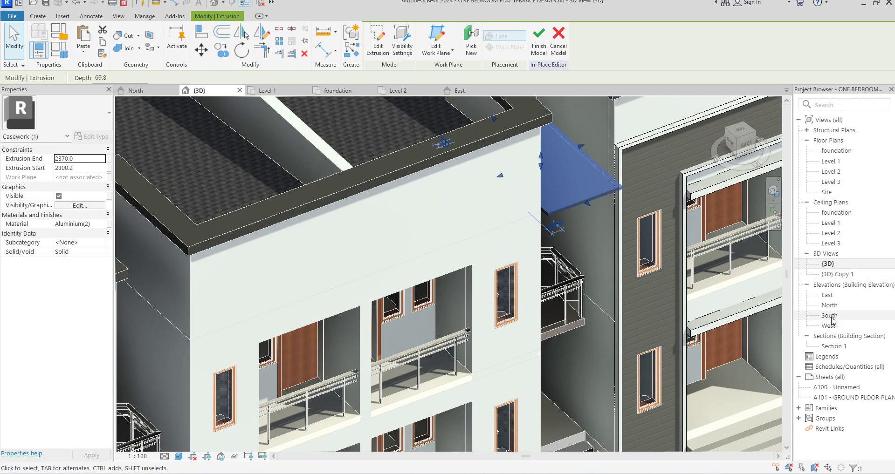
double_click(829, 305)
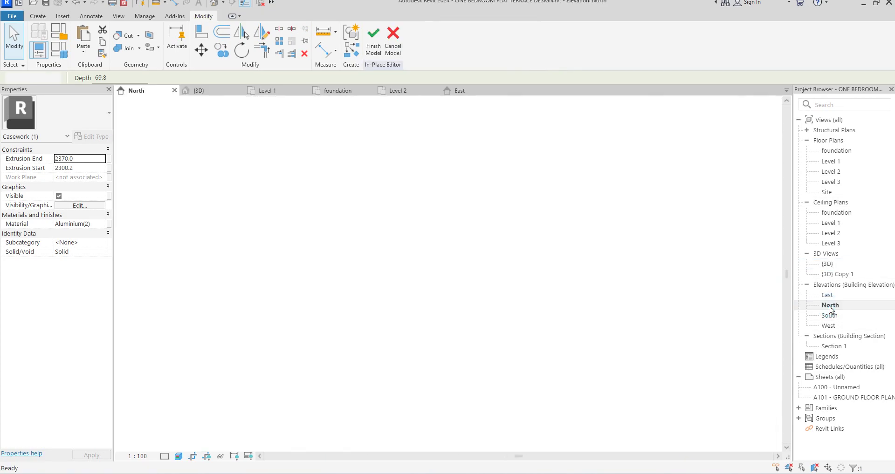
left_click(466, 203)
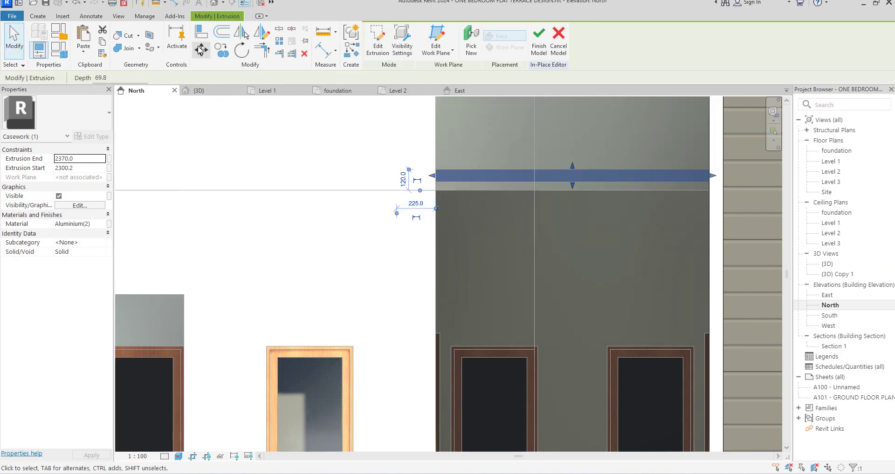
left_click(222, 50)
left_click(437, 169)
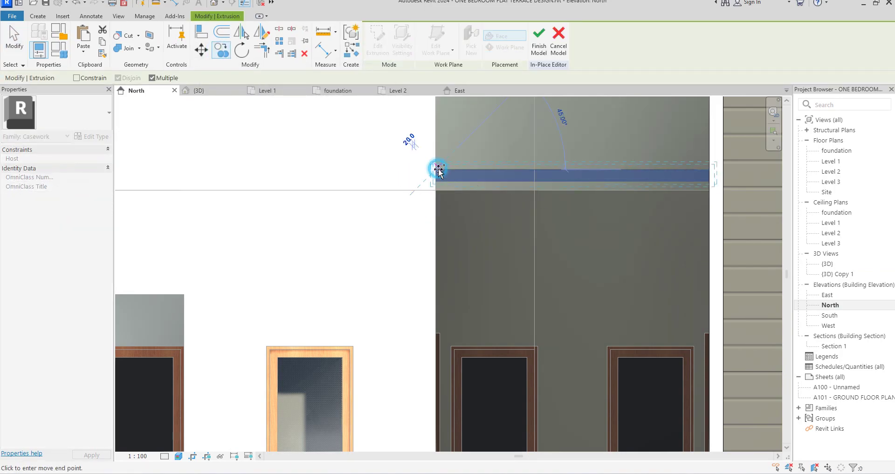
left_click(437, 181)
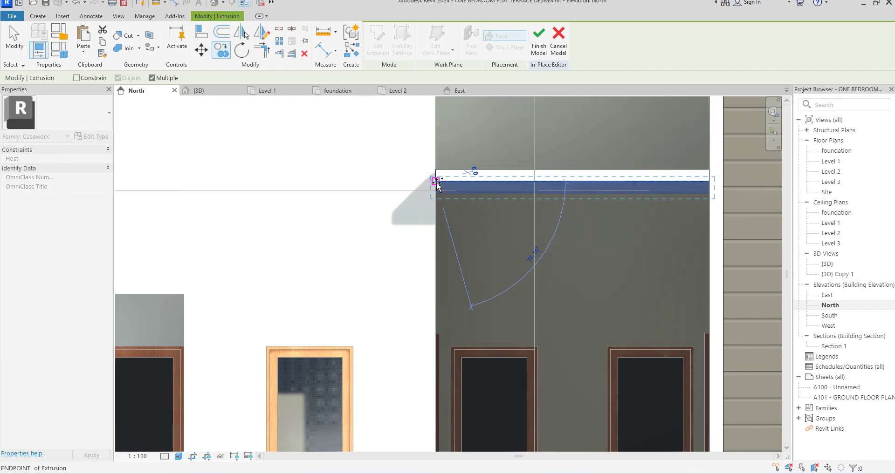
key("Escape")
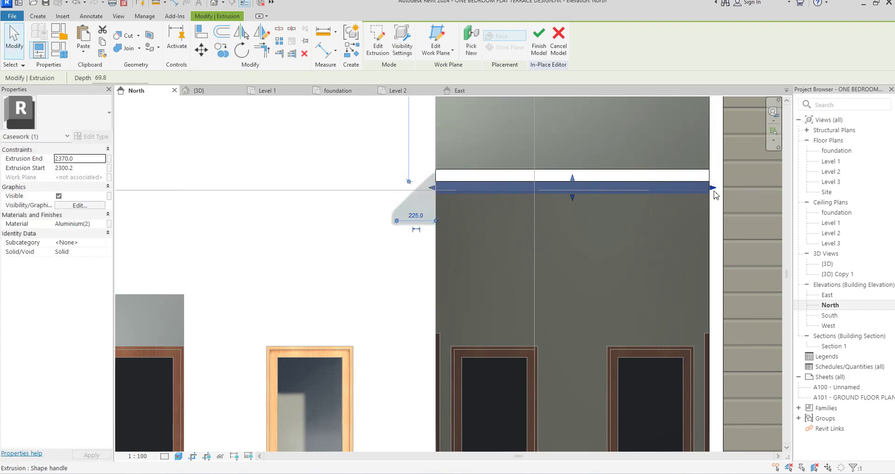
Shrink the lower copy to a small batten about 29 mm high, set 15 mm in from the stairwell's side wall.
left_click_drag(588, 190, 492, 166)
scroll(433, 197, "up", 6)
scroll(474, 246, "down", 3)
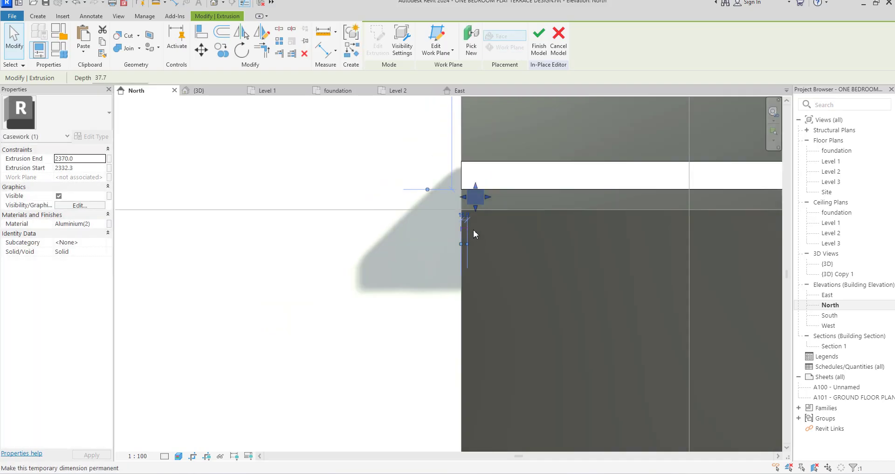
scroll(479, 212, "up", 2)
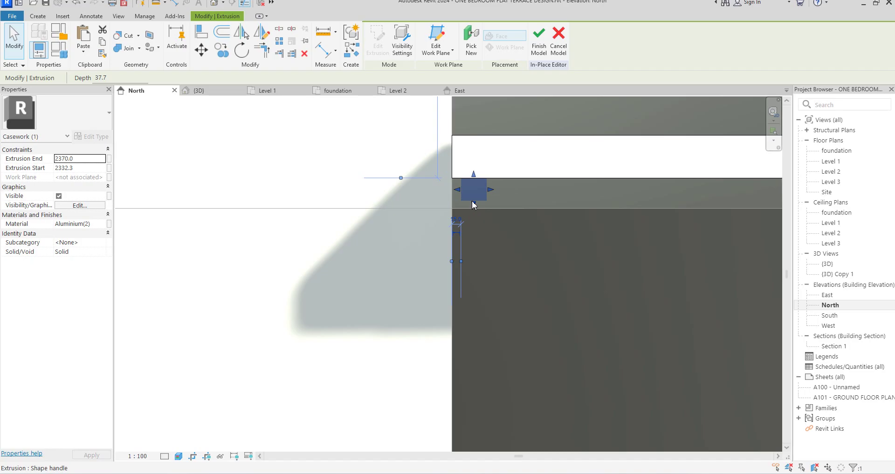
scroll(474, 205, "up", 2)
left_click_drag(474, 202, 489, 183)
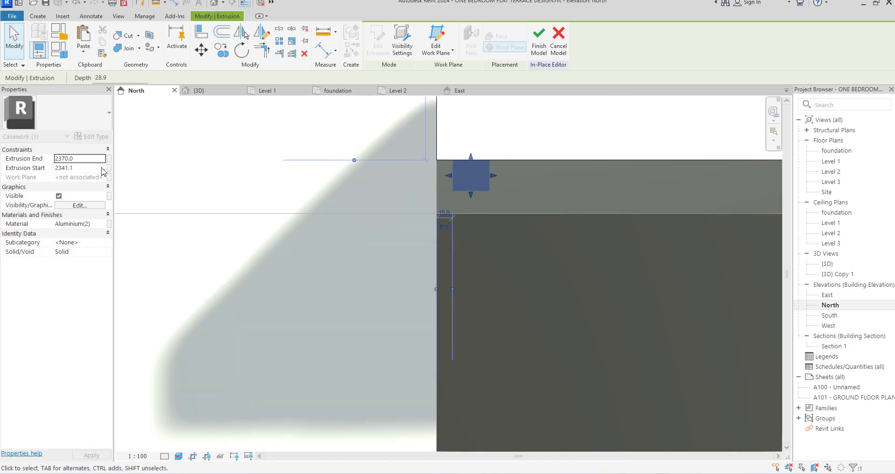
Copy the small batten 200 mm sideways along the underside of the stairwell canopy slab.
scroll(459, 241, "down", 3)
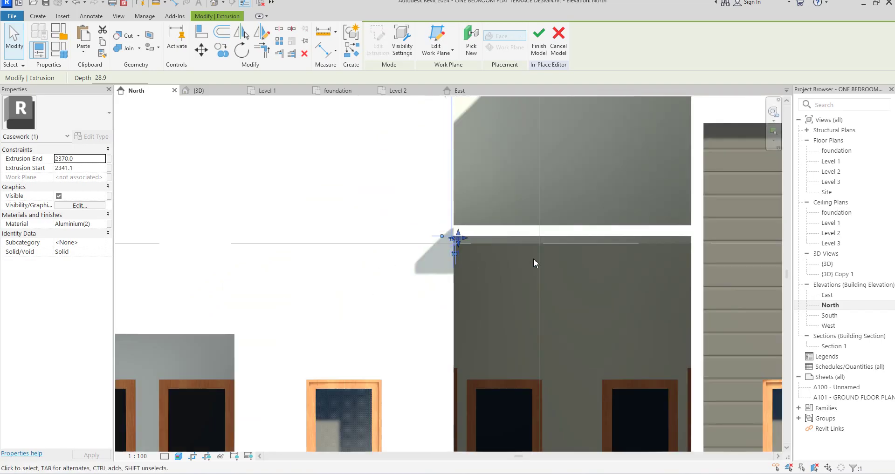
scroll(457, 240, "up", 2)
scroll(404, 219, "down", 2)
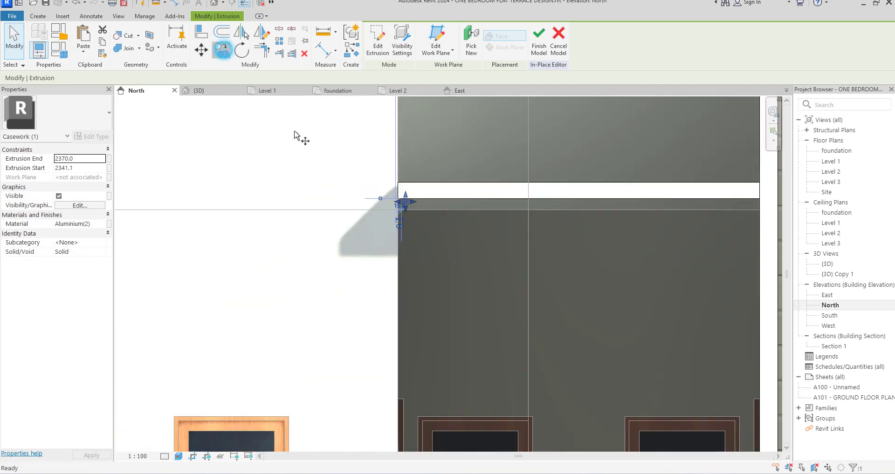
left_click(221, 49)
scroll(408, 215, "up", 2)
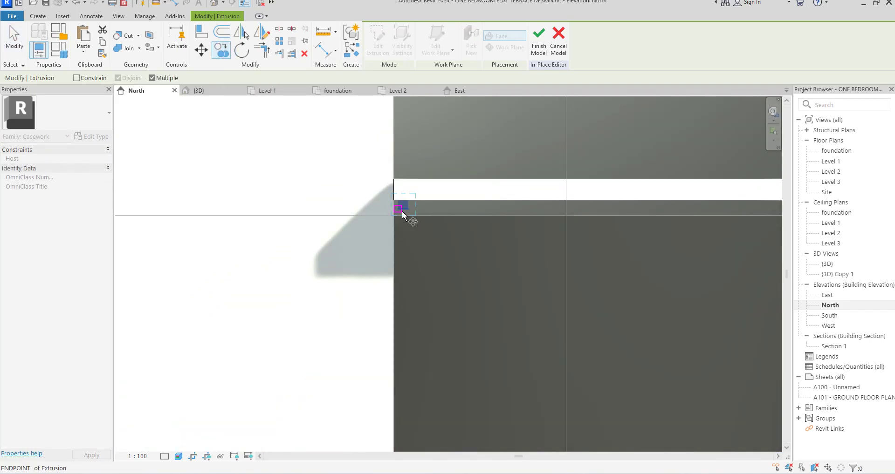
left_click(398, 209)
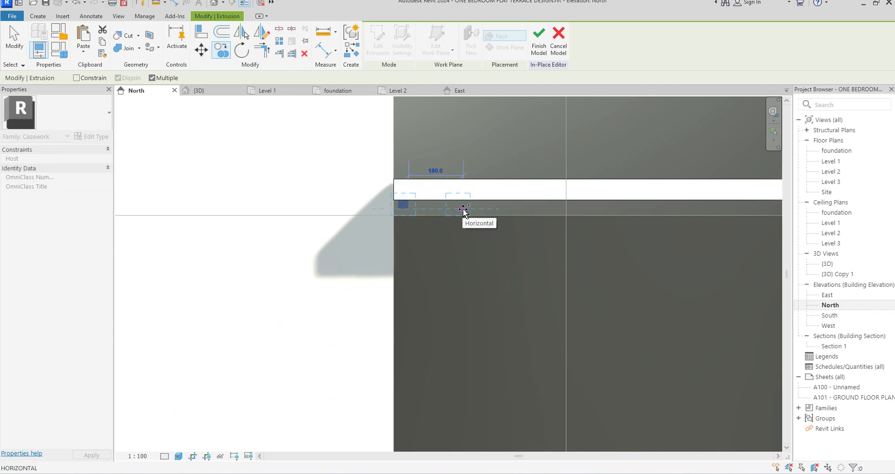
type("2")
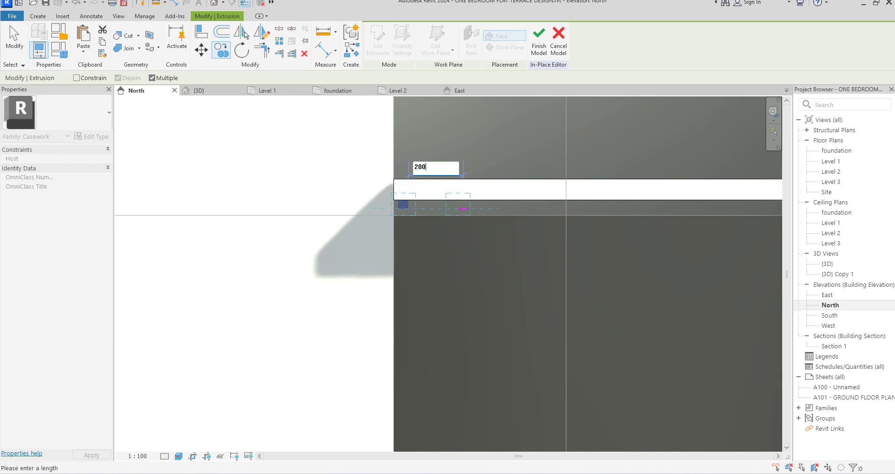
type("00")
key("Return")
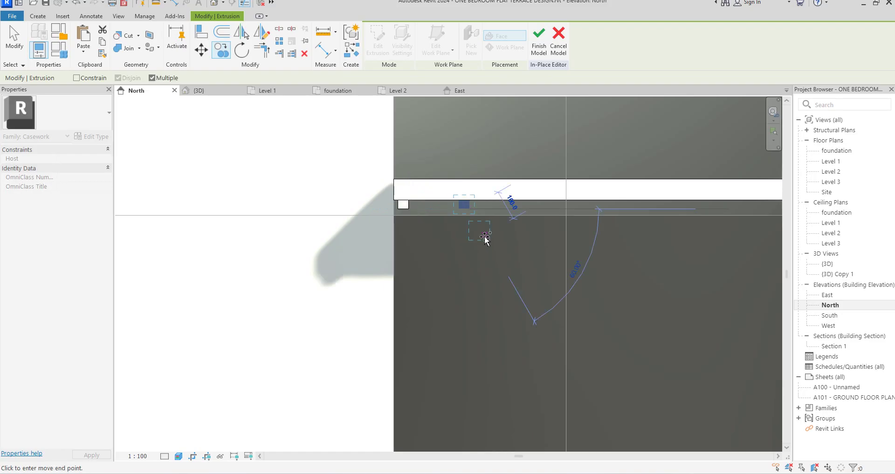
Continue copying the batten at 200 mm spacing across the stairwell recess until eight battens line the canopy's underside.
left_click(222, 56)
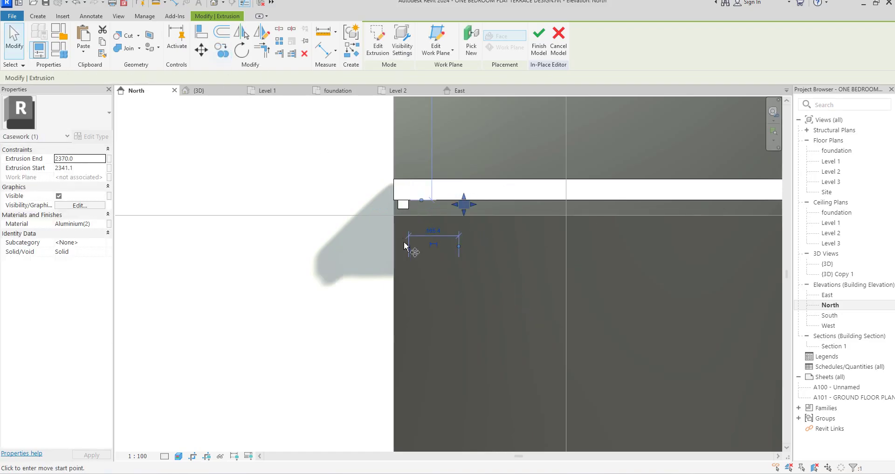
left_click(466, 208)
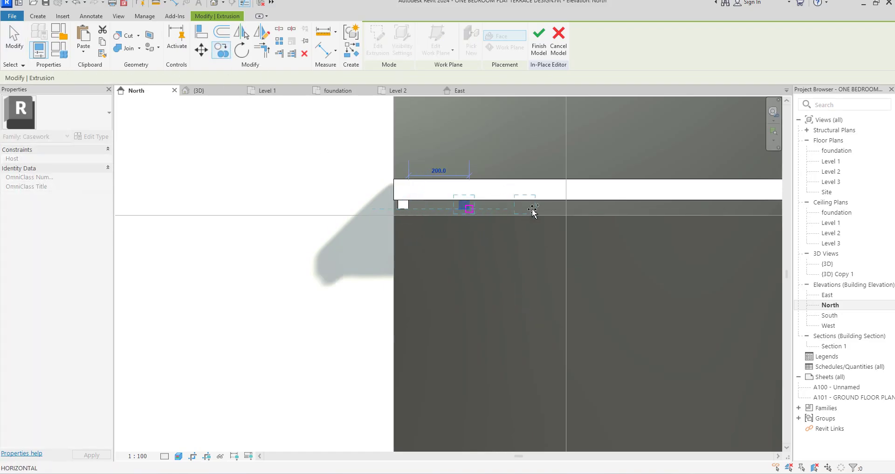
left_click(531, 209)
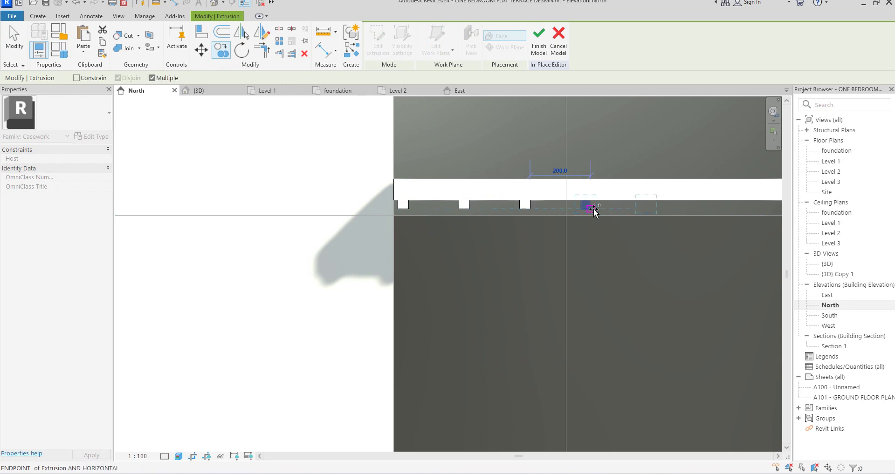
left_click(649, 209)
scroll(436, 212, "down", 2)
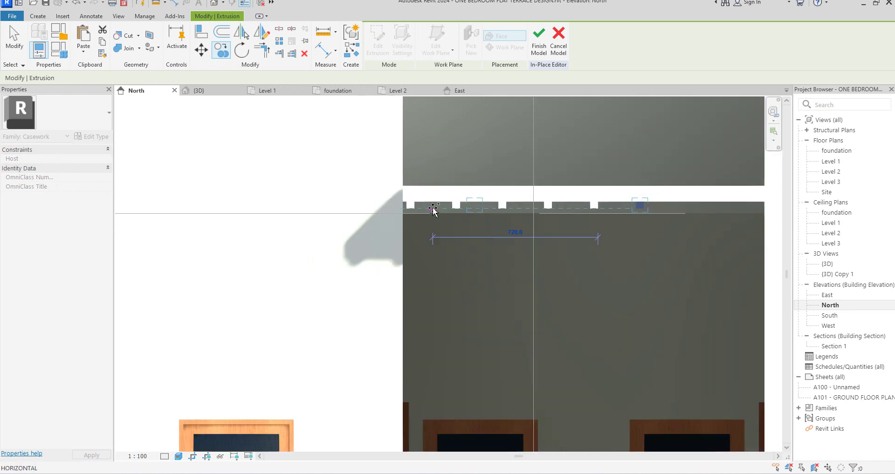
left_click(643, 210)
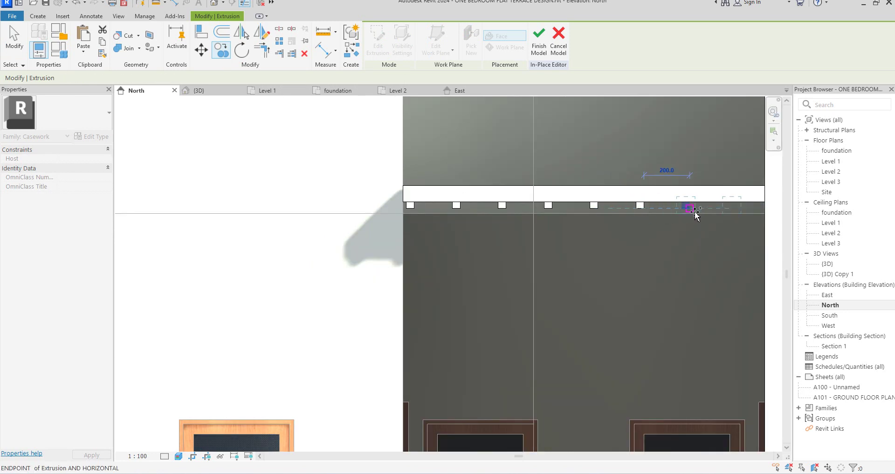
left_click(693, 211)
scroll(405, 239, "down", 3)
scroll(508, 203, "up", 3)
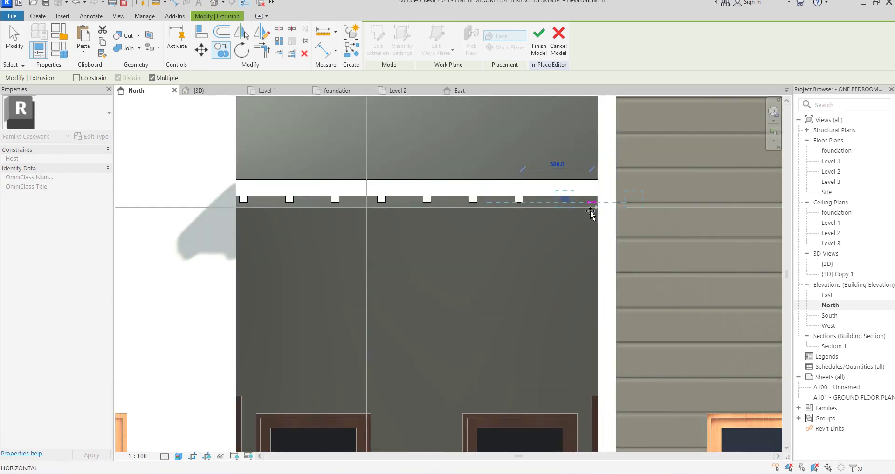
key("Escape")
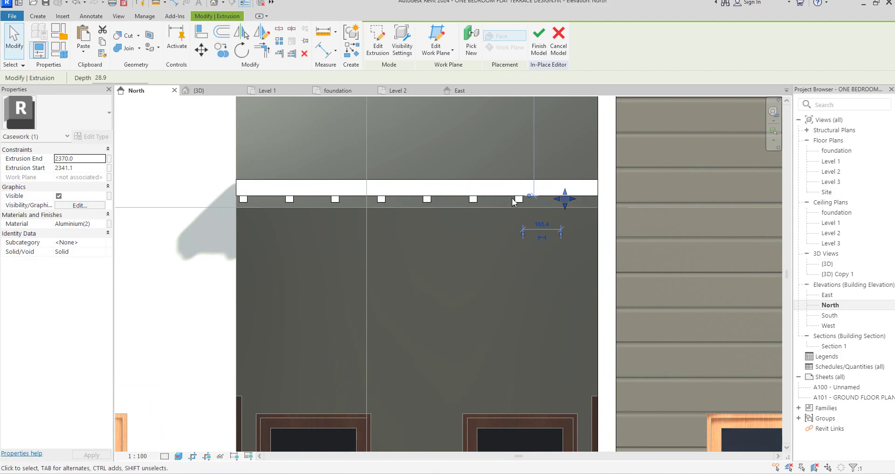
Shift all eight battens together slightly sideways, away from the stairwell's nearer side wall, to even out the end gaps.
left_click_drag(210, 193, 521, 216)
left_click_drag(580, 210, 580, 209)
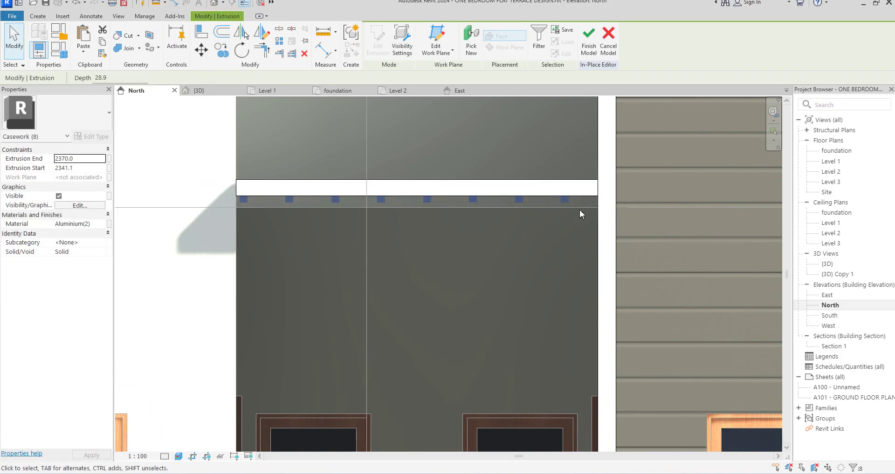
left_click(559, 236)
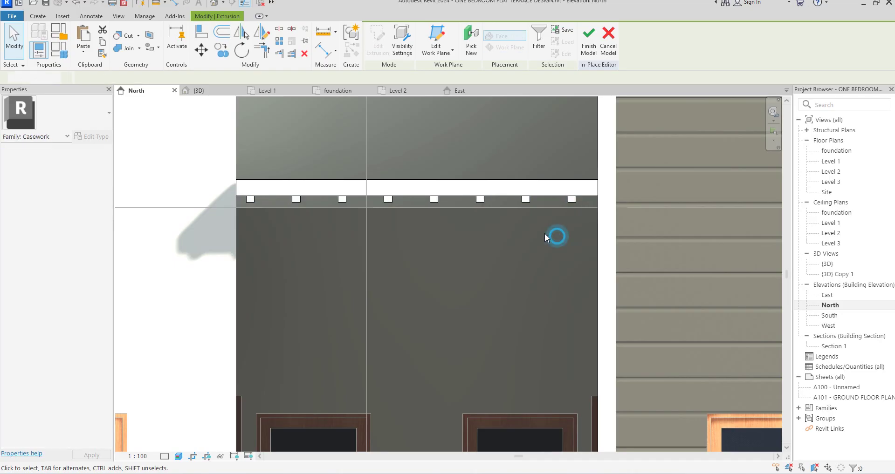
In the Level 3 floor plan, make a rotated copy of one batten so it runs crosswise over the stairwell.
left_click(484, 198)
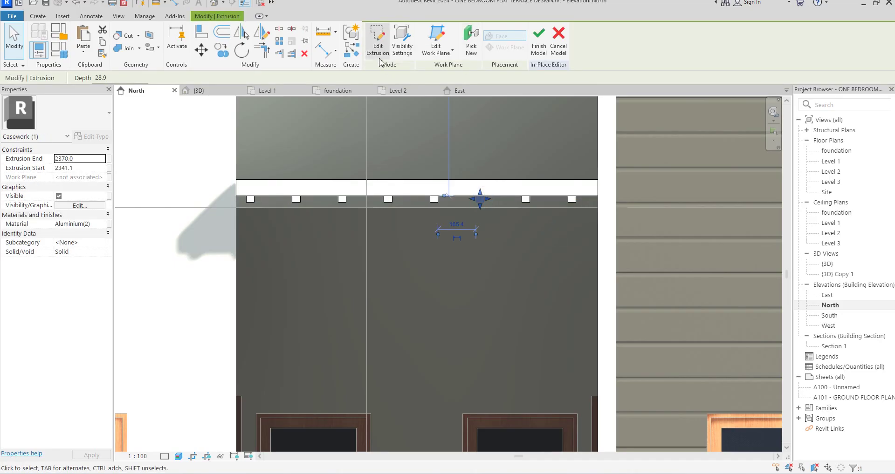
double_click(831, 181)
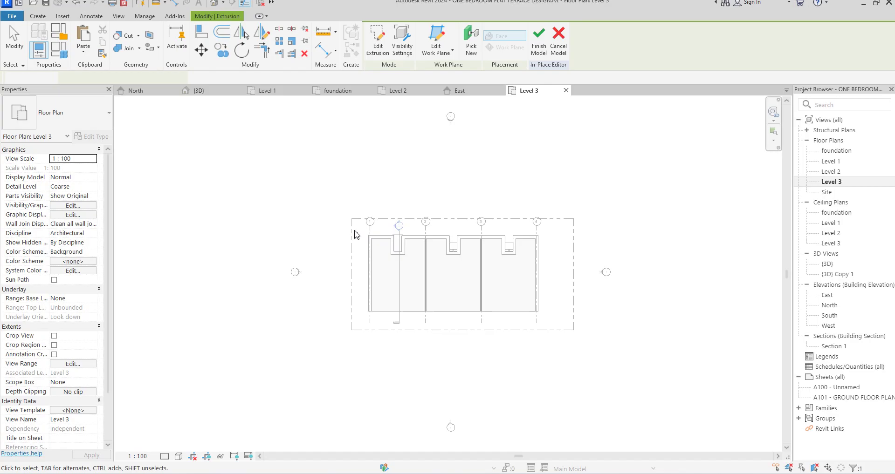
left_click(398, 242)
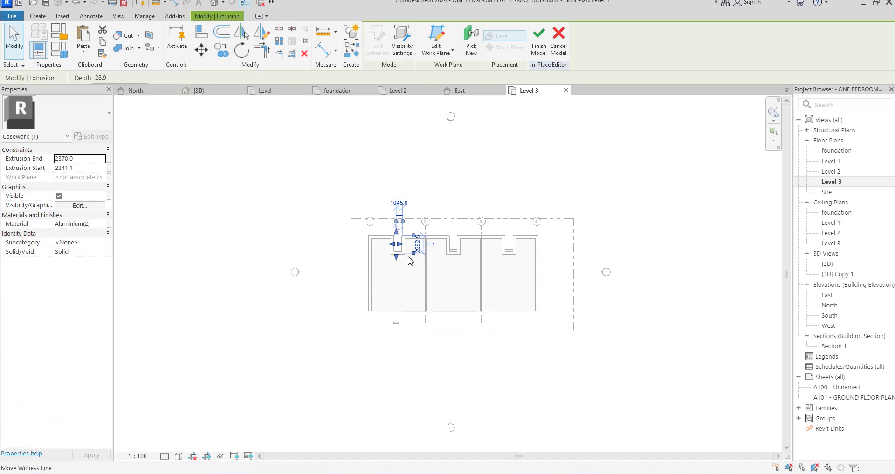
scroll(409, 256, "up", 3)
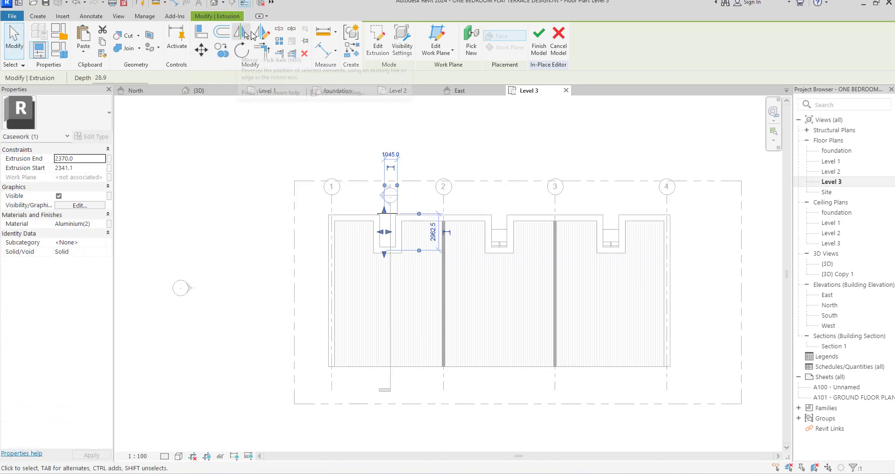
left_click(246, 52)
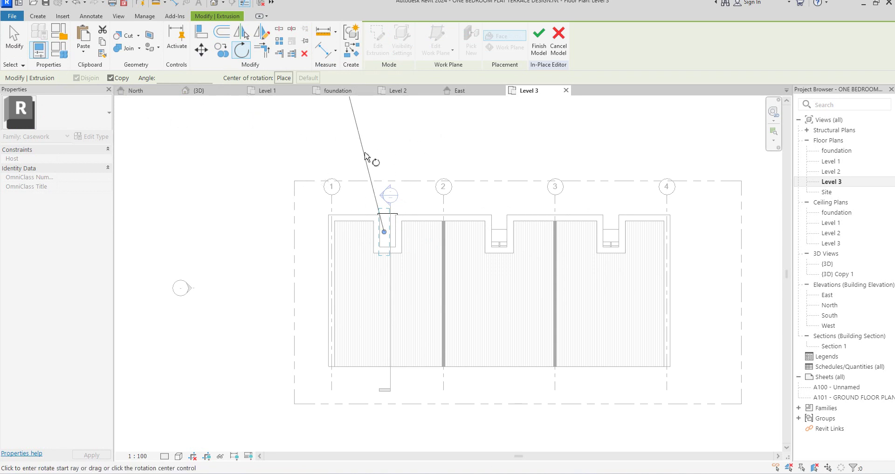
left_click(384, 136)
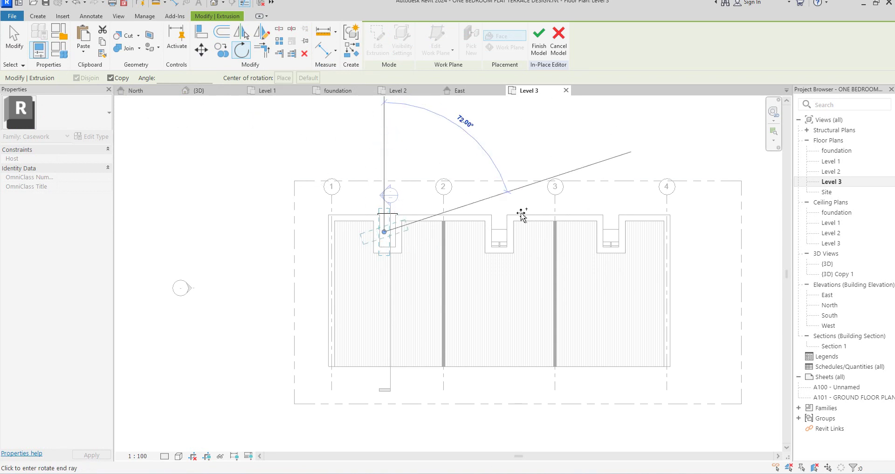
left_click(720, 236)
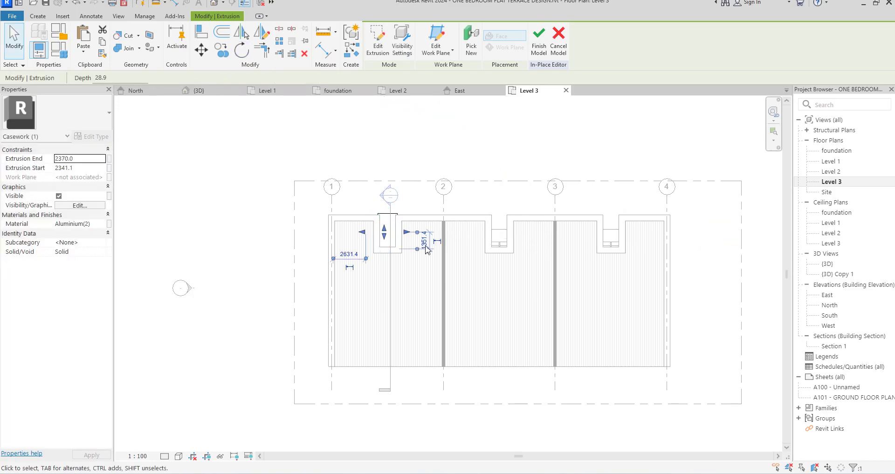
Shorten both ends of the crosswise batten to the side wall faces of the stairwell recess.
scroll(357, 237, "up", 5)
scroll(354, 236, "up", 1)
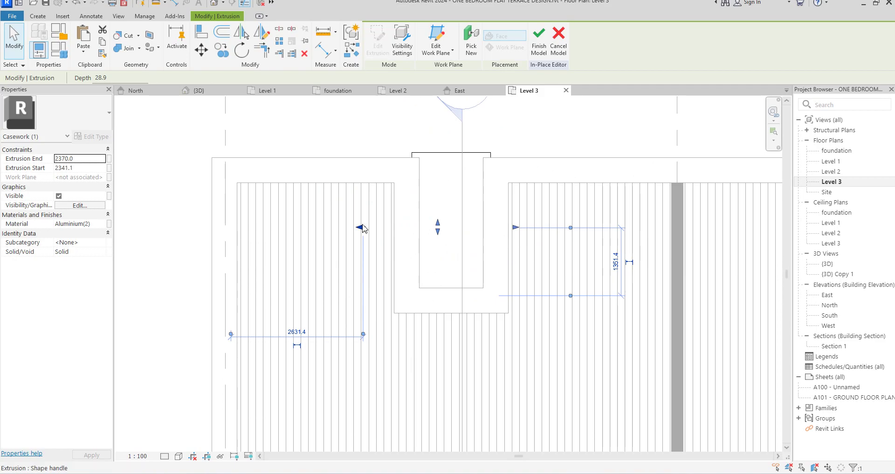
left_click_drag(361, 227, 408, 227)
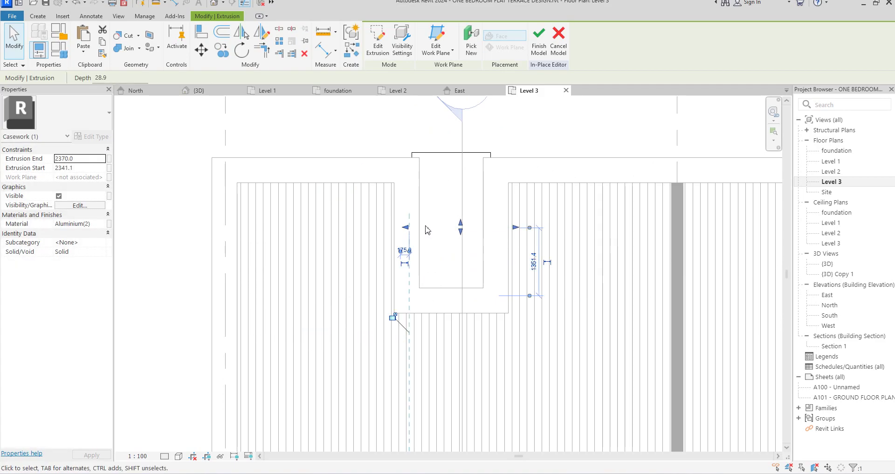
left_click_drag(516, 228, 491, 229)
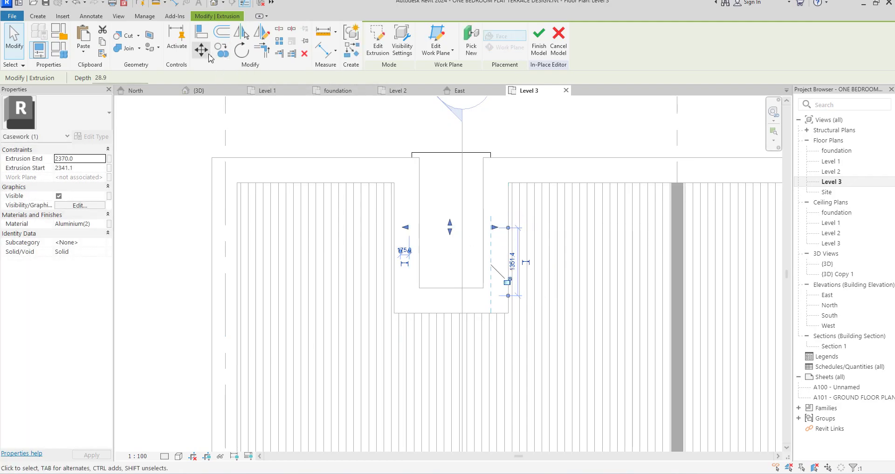
Move the crosswise batten toward the facade so it sits near the front of the stairwell recess.
left_click(201, 49)
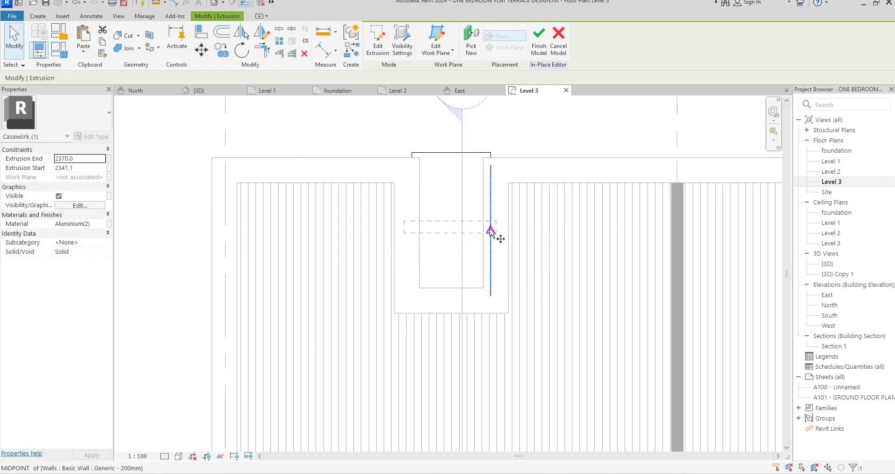
left_click(470, 228)
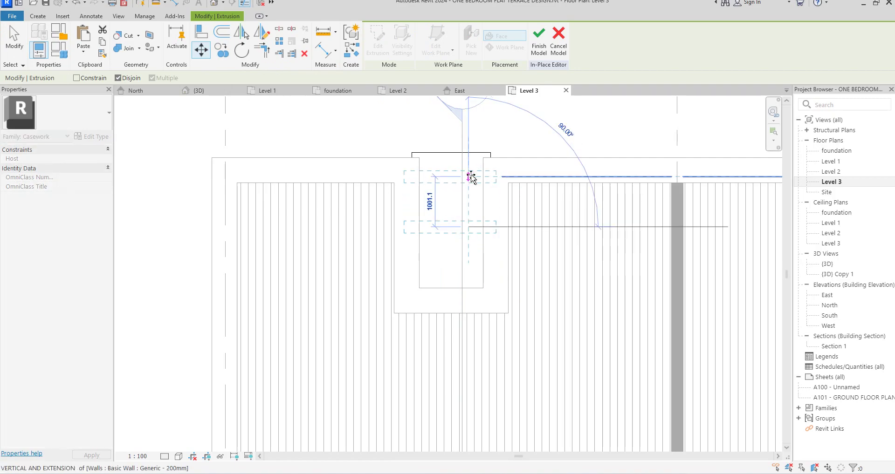
left_click(470, 177)
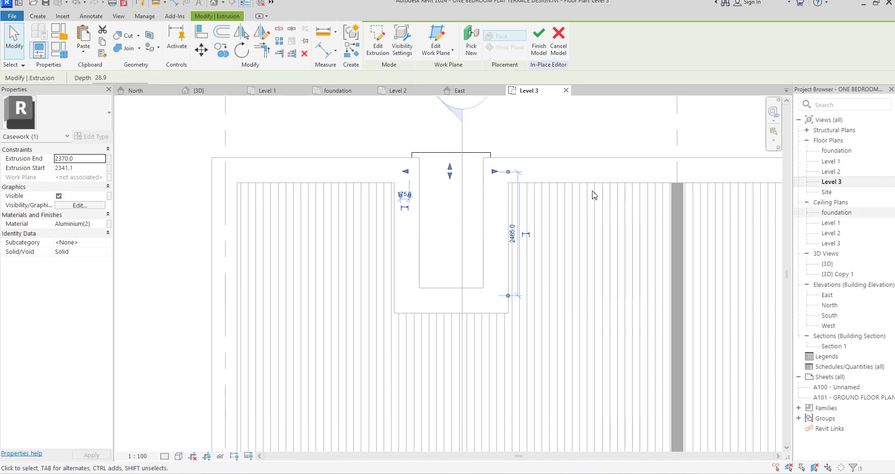
Copy the crosswise batten five times at 400 mm spacing toward the rear of the stairwell recess.
left_click(221, 51)
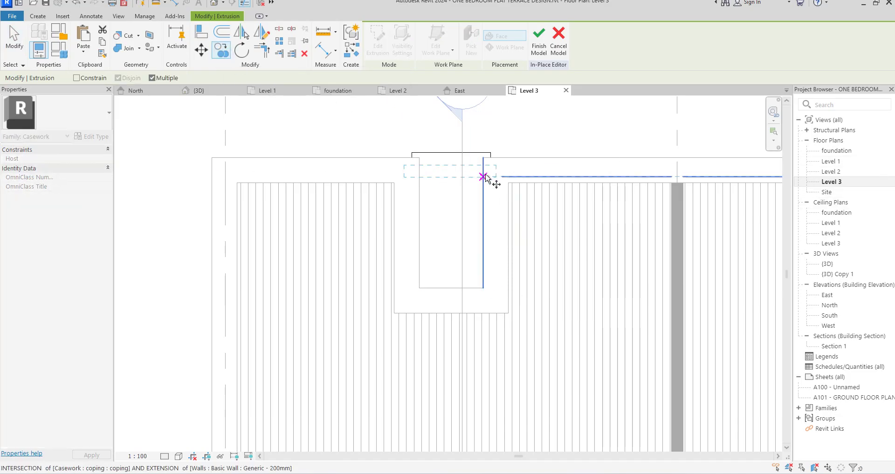
left_click(483, 171)
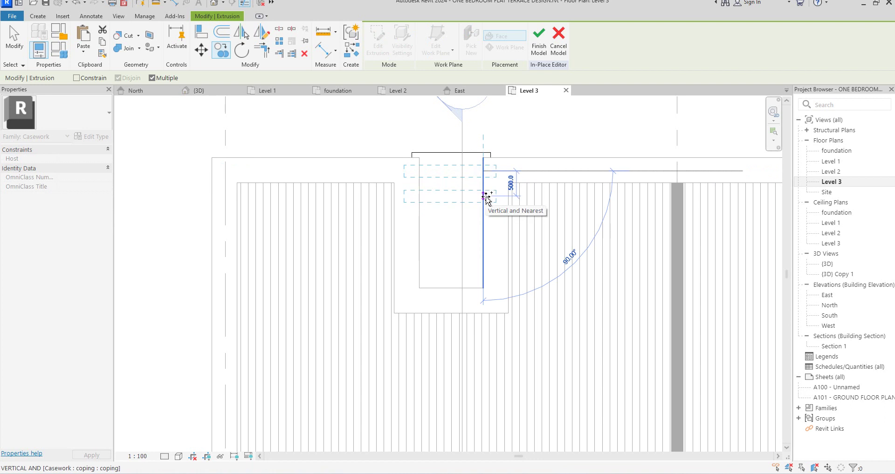
type("4")
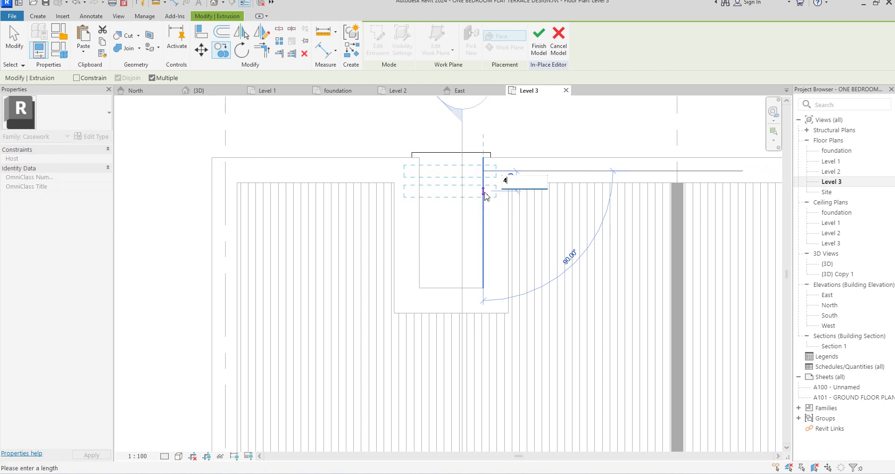
type("00")
key("Return")
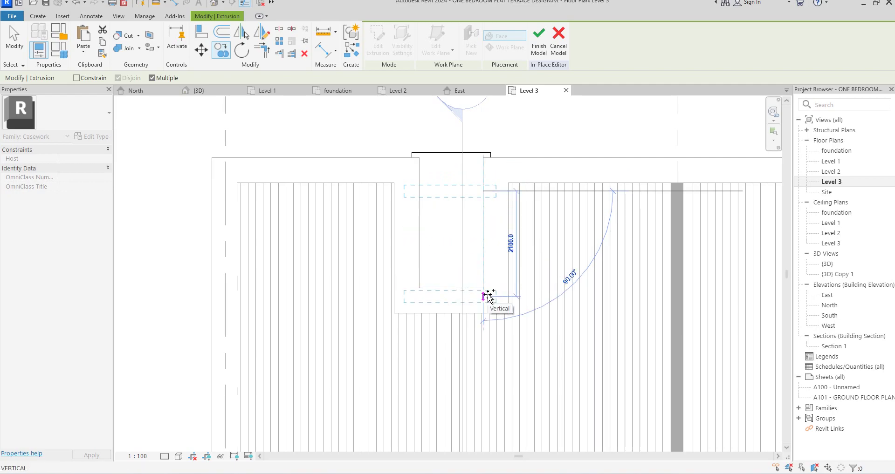
key("Return")
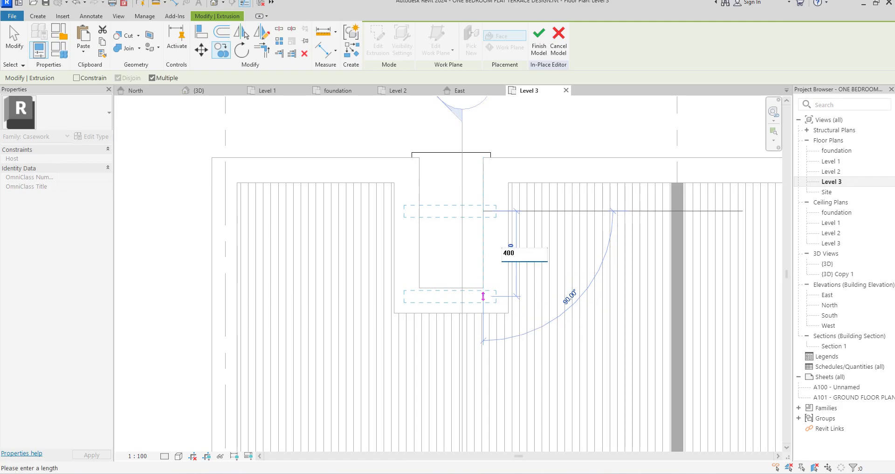
type("400")
key("Return")
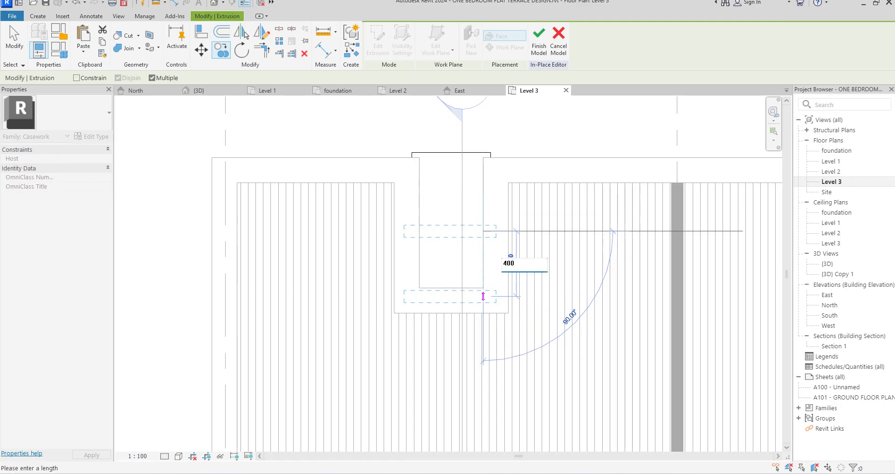
key("Return")
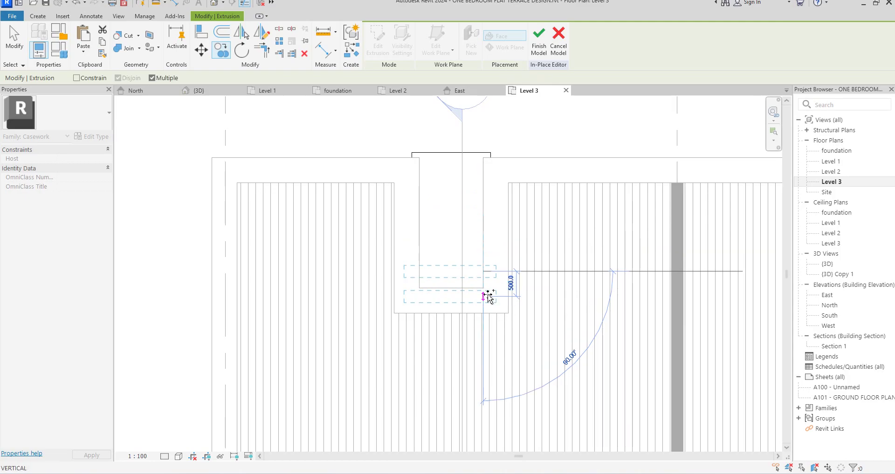
Finish copying the crosswise batten toward the rear of the stairwell recess and inspect the batten grid from below in 3D.
left_click(488, 297)
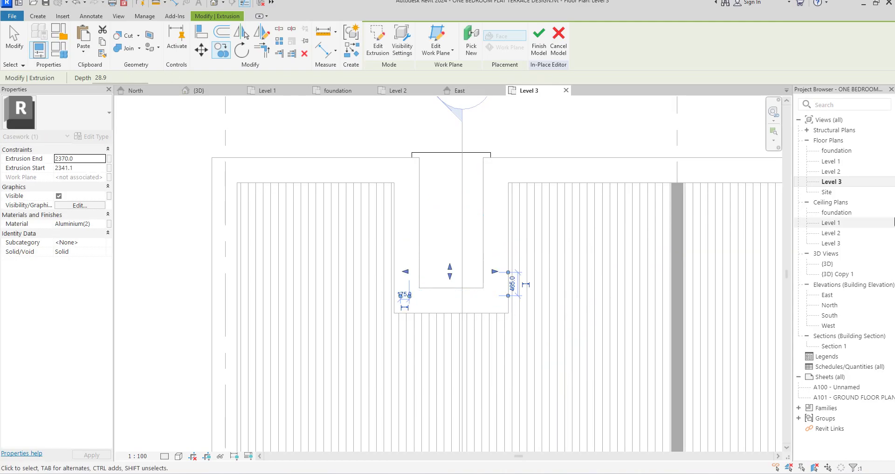
double_click(835, 265)
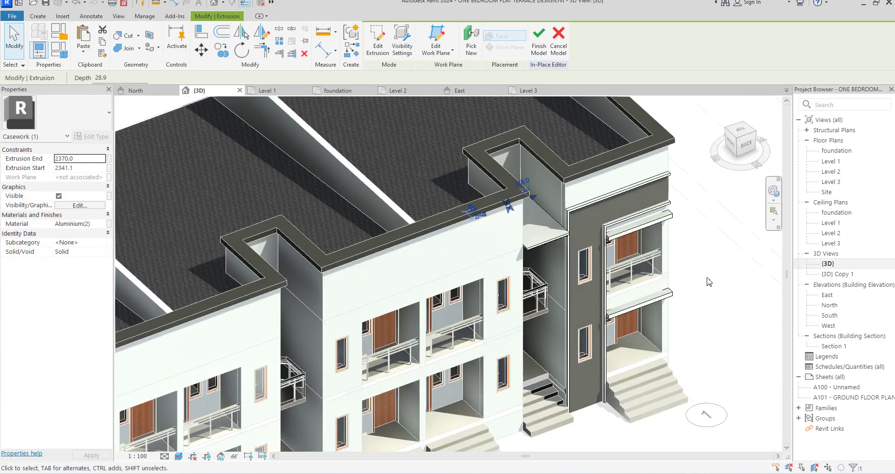
left_click(746, 145)
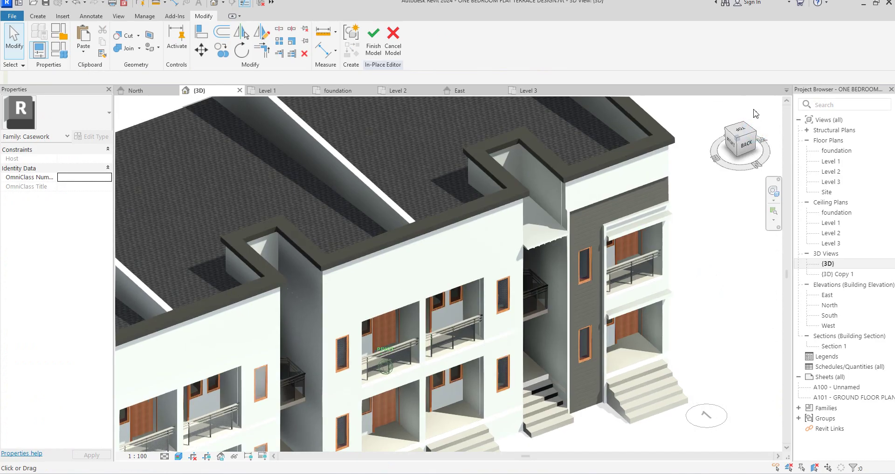
middle_click_drag(741, 433, 653, 414, "shift")
scroll(523, 250, "up", 6)
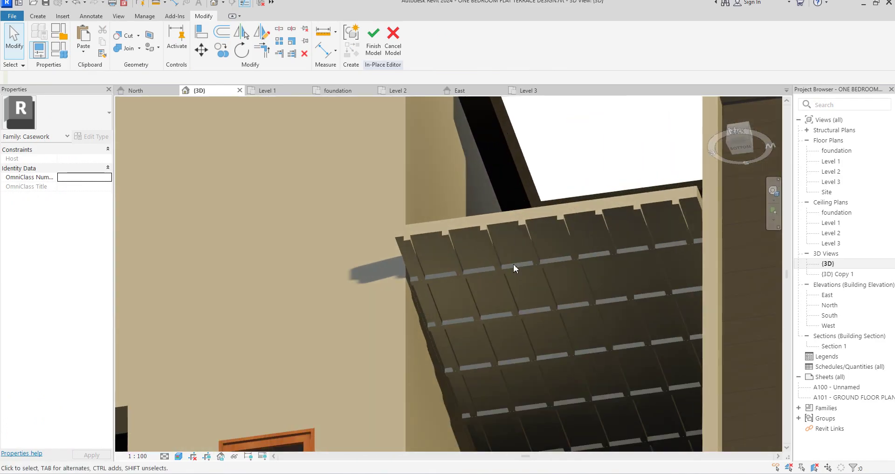
In the North elevation, lower the top face of the canopy's cover panel so its depth is about 26 mm.
left_click(463, 225)
middle_click_drag(462, 229, 544, 259, "shift")
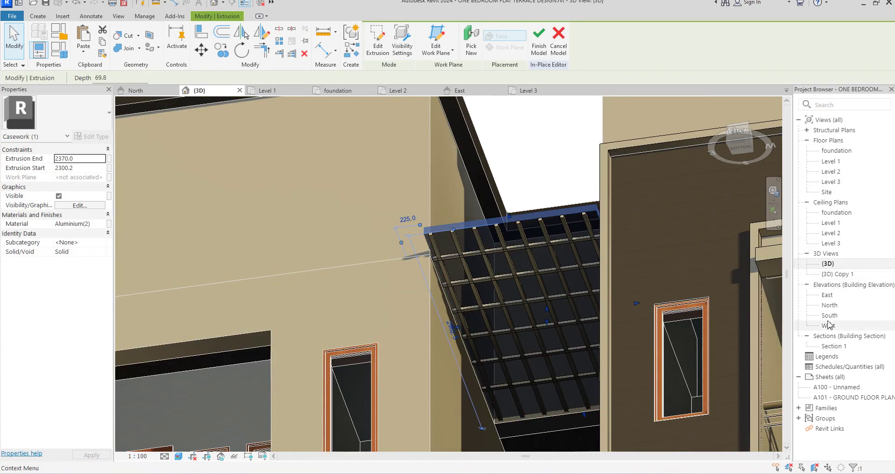
double_click(829, 306)
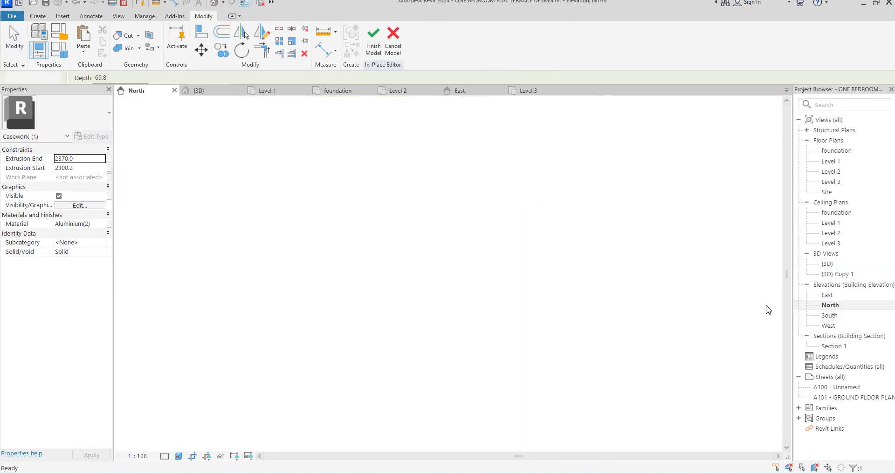
scroll(410, 222, "up", 4)
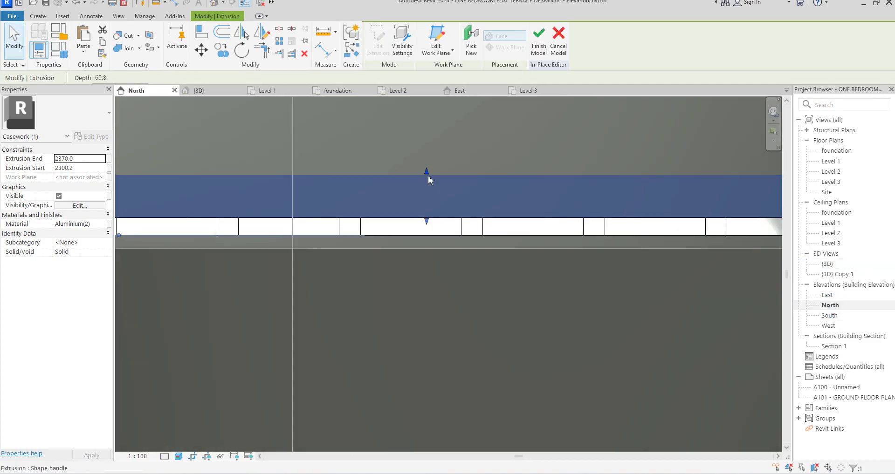
left_click_drag(428, 175, 427, 201)
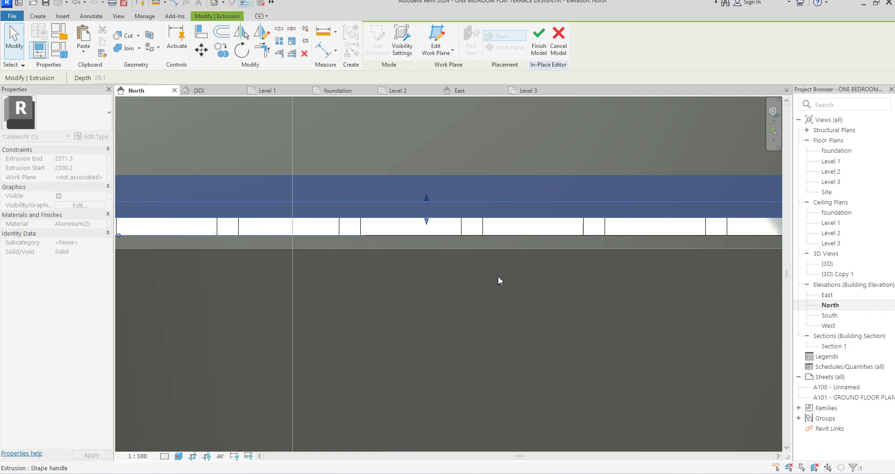
scroll(536, 294, "down", 3)
scroll(554, 302, "down", 2)
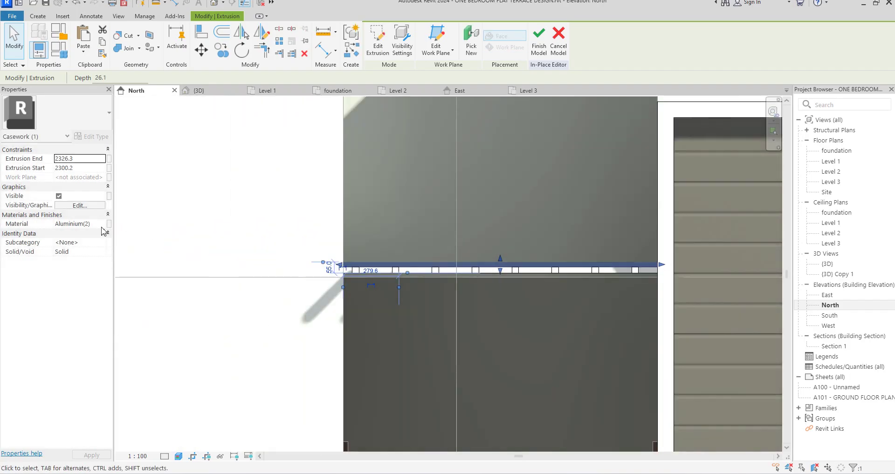
Duplicate the cover panel's Aluminium(2) material together with its assets.
left_click(101, 225)
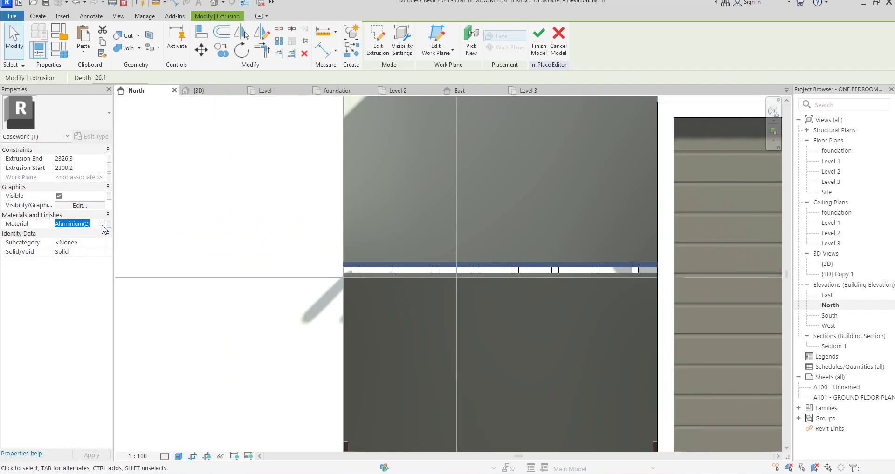
left_click(102, 225)
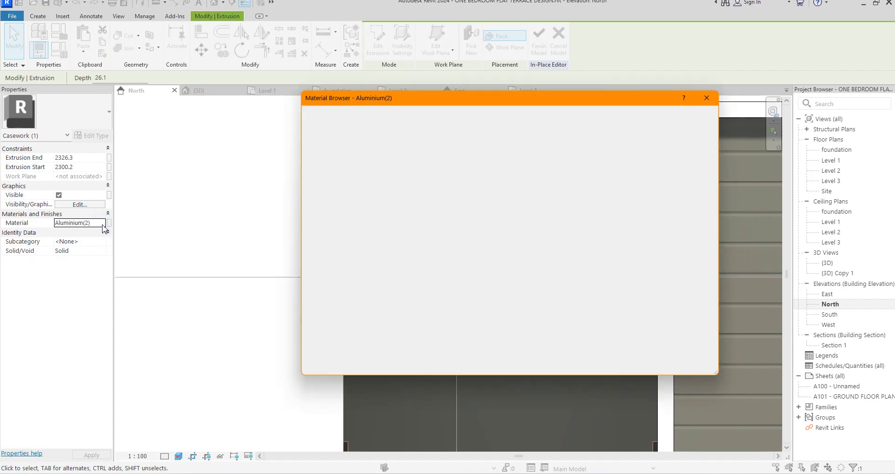
right_click(368, 241)
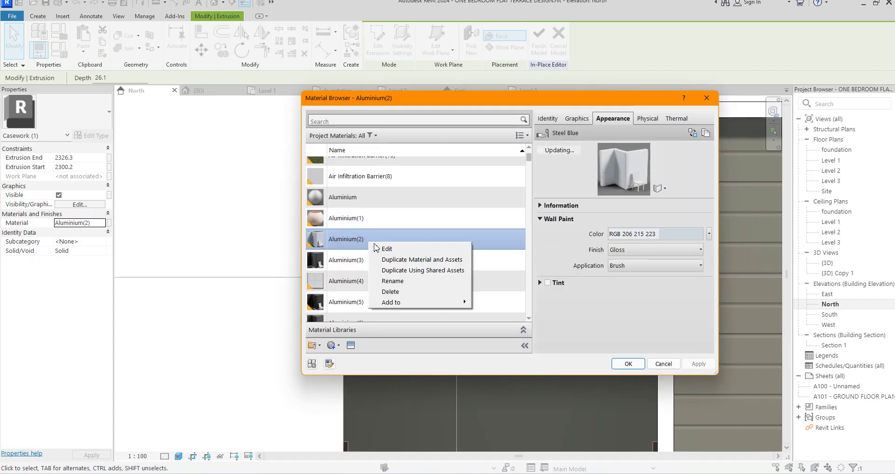
left_click(422, 260)
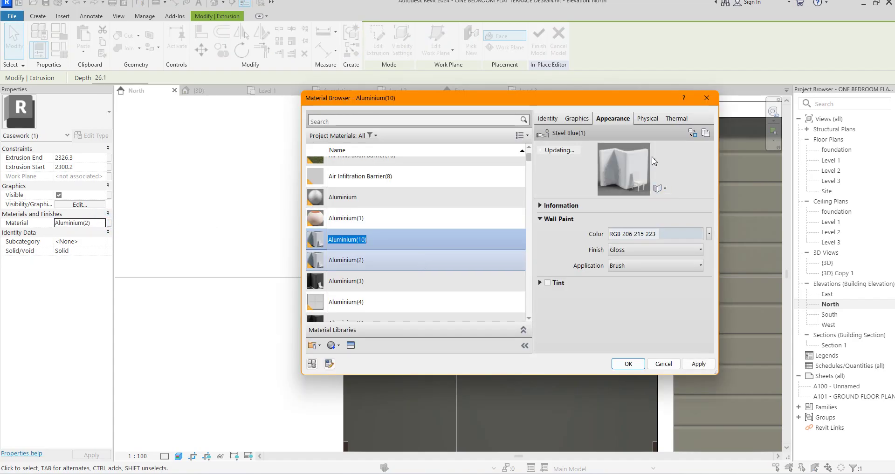
Try the FR4 plastic asset from the Appearance Library as the duplicated material's appearance.
left_click(695, 135)
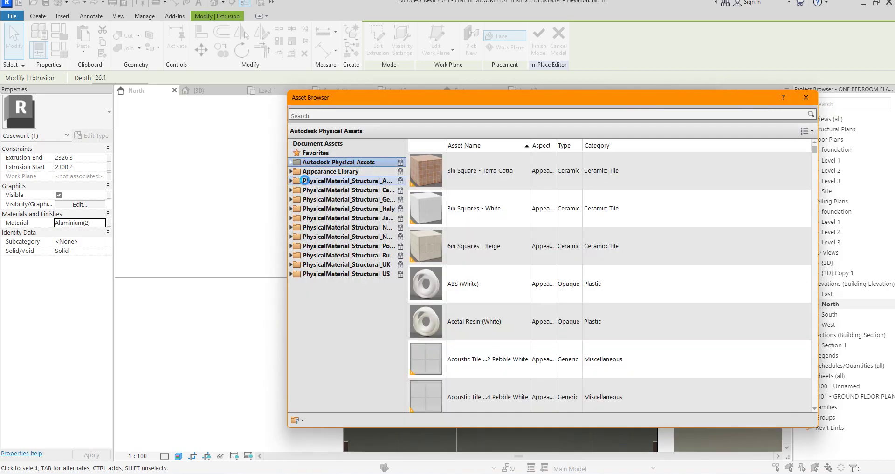
left_click(307, 174)
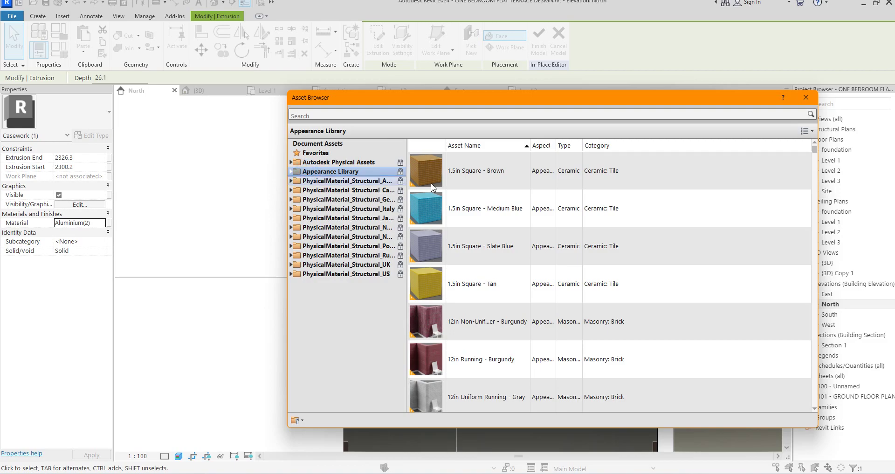
left_click(291, 181)
left_click(290, 172)
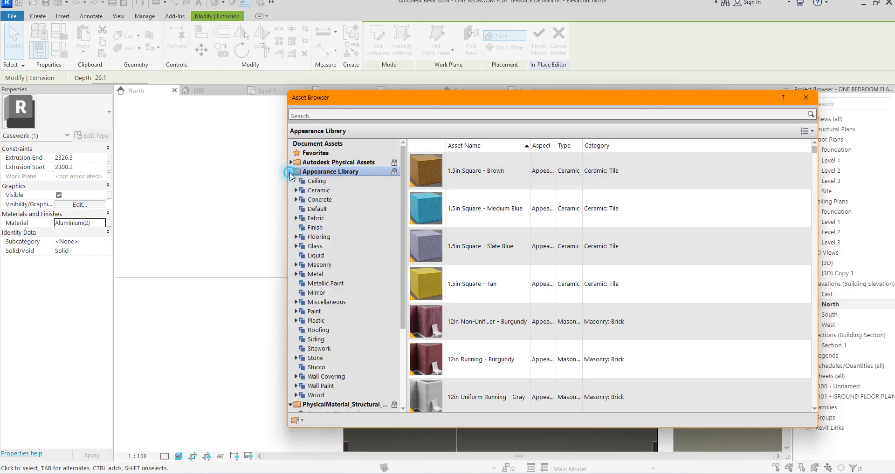
double_click(317, 321)
scroll(446, 316, "down", 5)
scroll(446, 319, "down", 6)
scroll(460, 238, "up", 4)
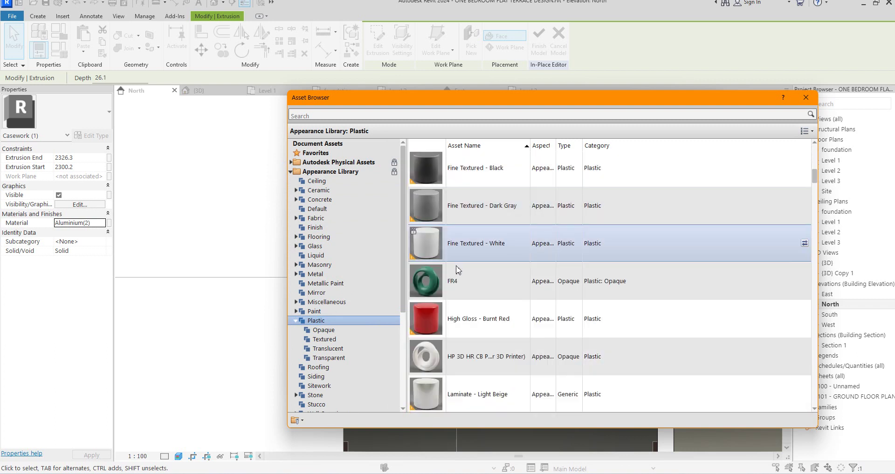
left_click(455, 282)
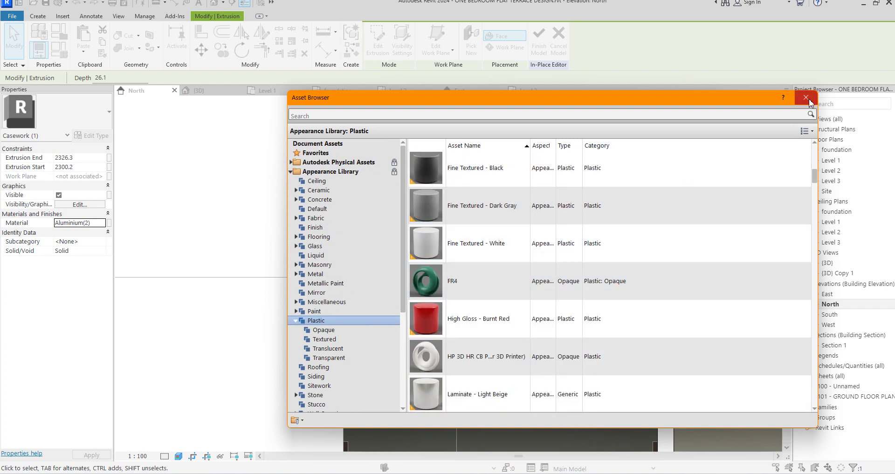
left_click(806, 98)
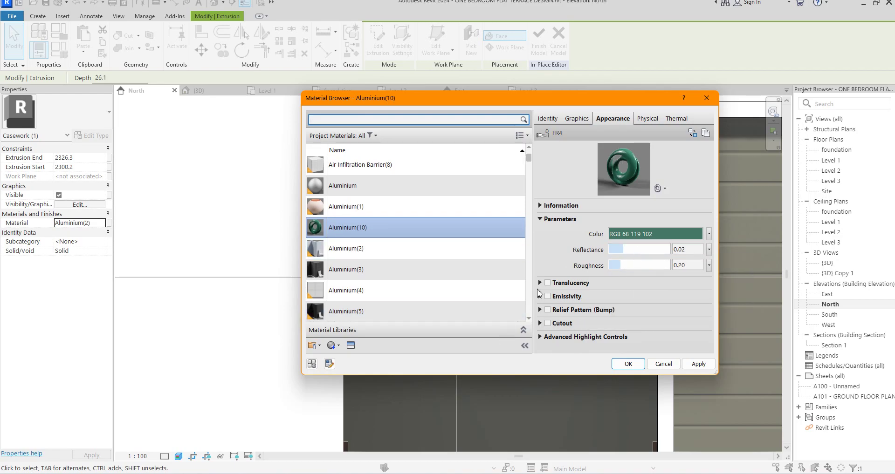
Replace the duplicated material's appearance with Phenolic (Amber) from the library's transparent plastics.
left_click(692, 134)
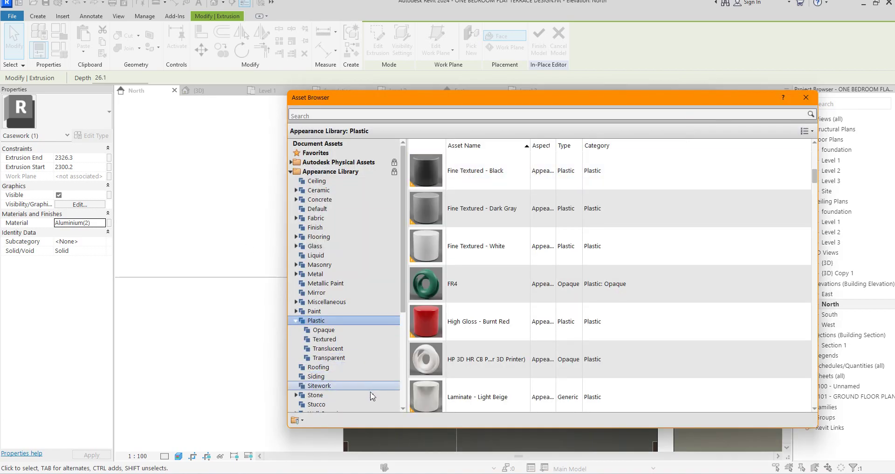
left_click(331, 359)
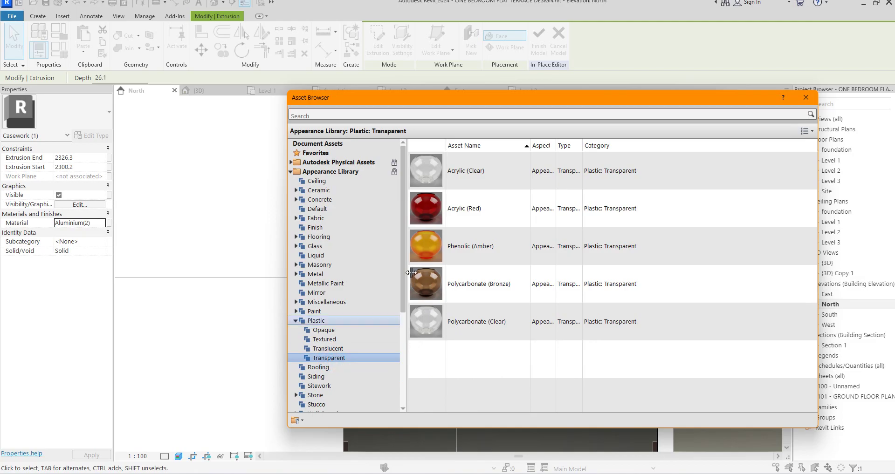
double_click(460, 250)
left_click(805, 98)
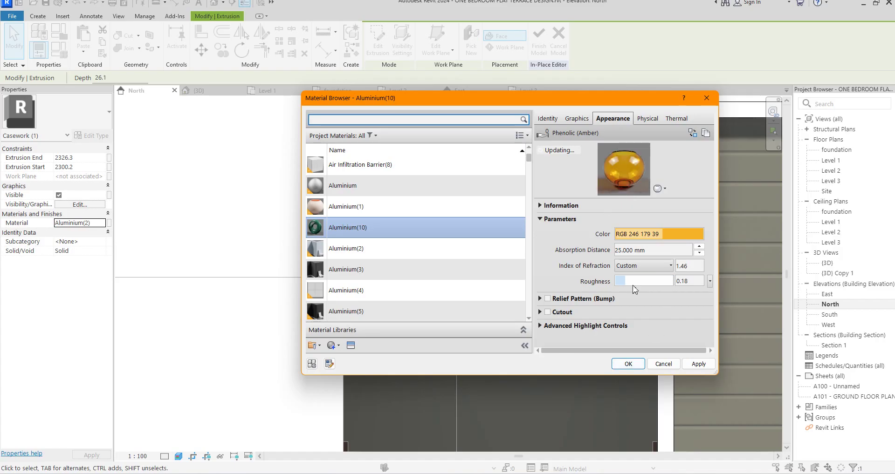
Change the Phenolic appearance color to dark blue, RGB 0 0 132.
left_click(679, 235)
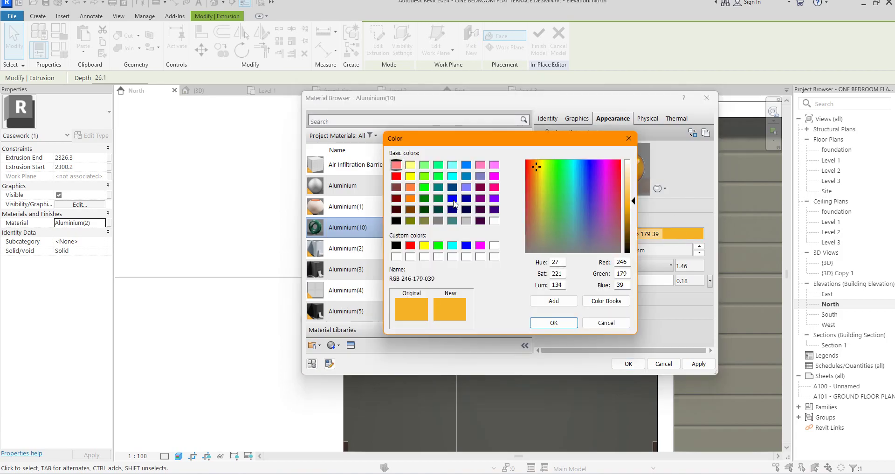
left_click(452, 198)
left_click_drag(632, 222, 633, 231)
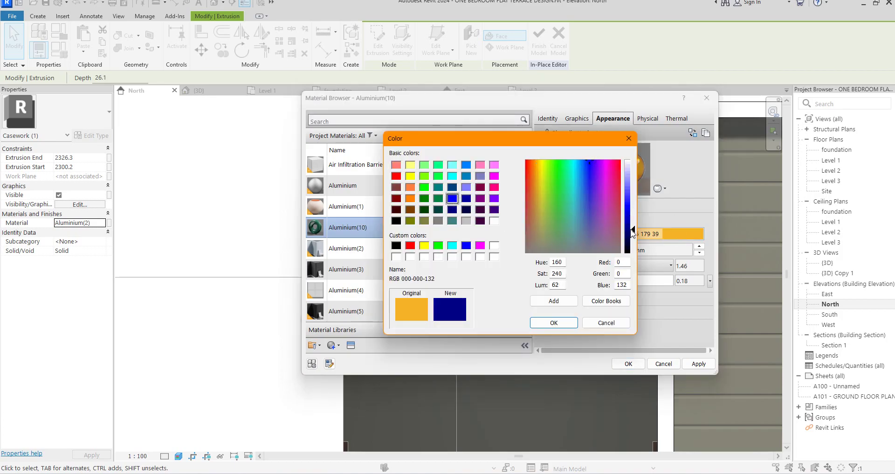
left_click(554, 323)
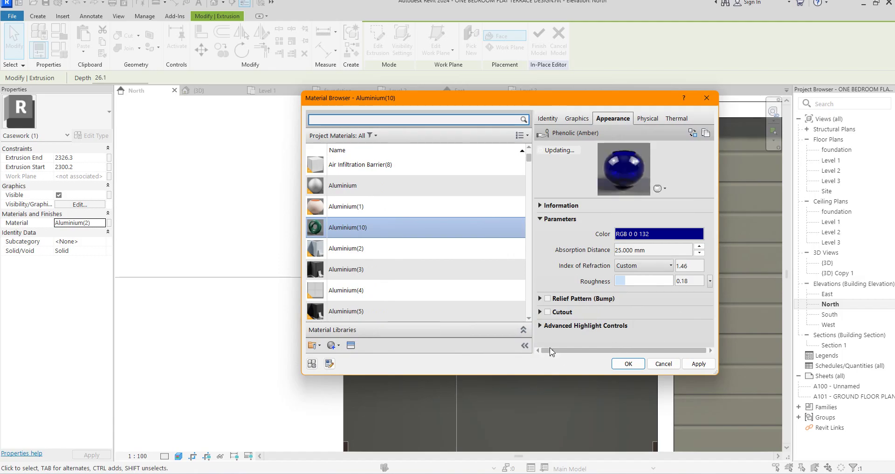
Set the material's highlight anisotropy to 0.08 and use its render appearance for shading on the cover panel.
left_click(540, 326)
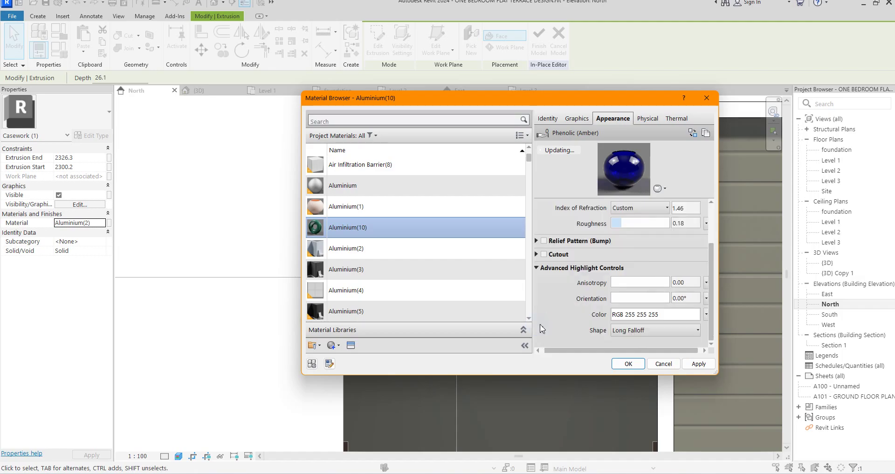
left_click(615, 283)
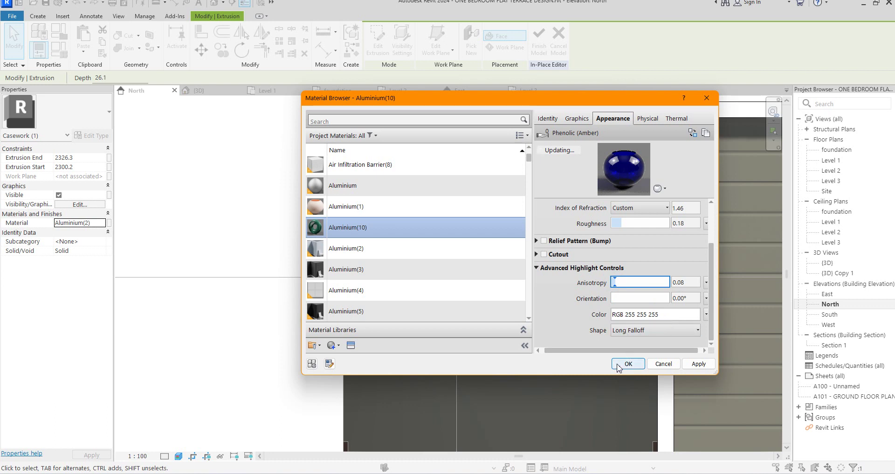
left_click(580, 120)
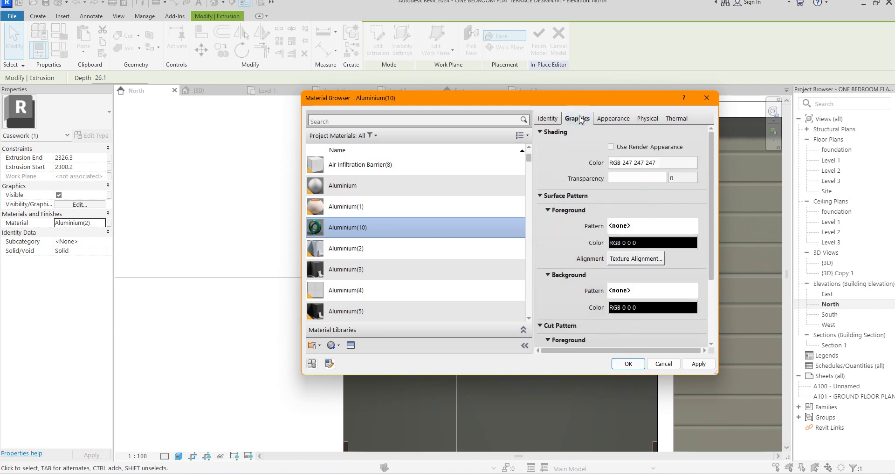
left_click(611, 147)
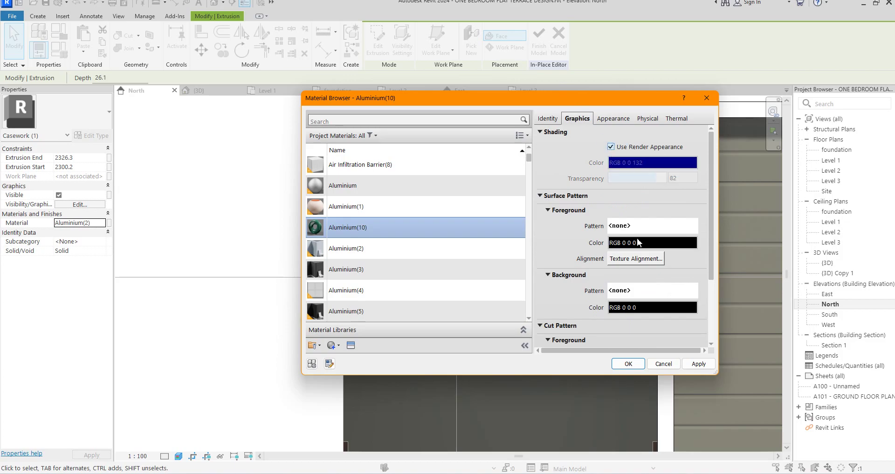
left_click(629, 364)
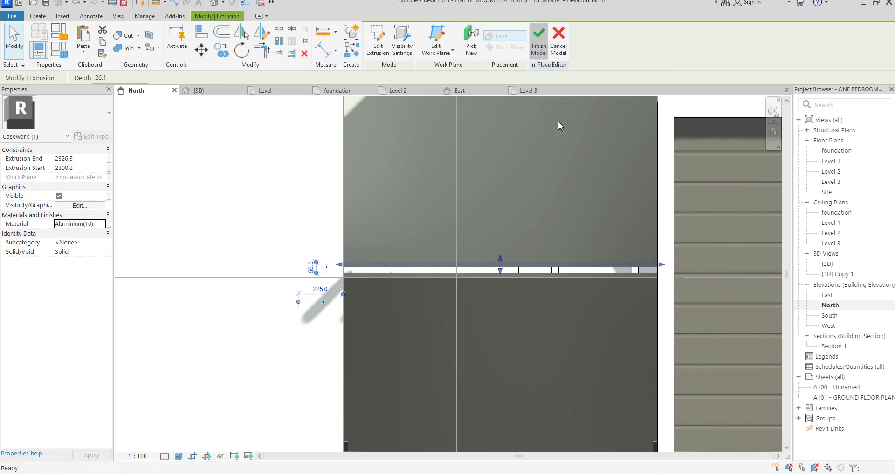
Finish the in-place canopy model and check it in the 3D view, ending at the home orientation.
left_click(539, 44)
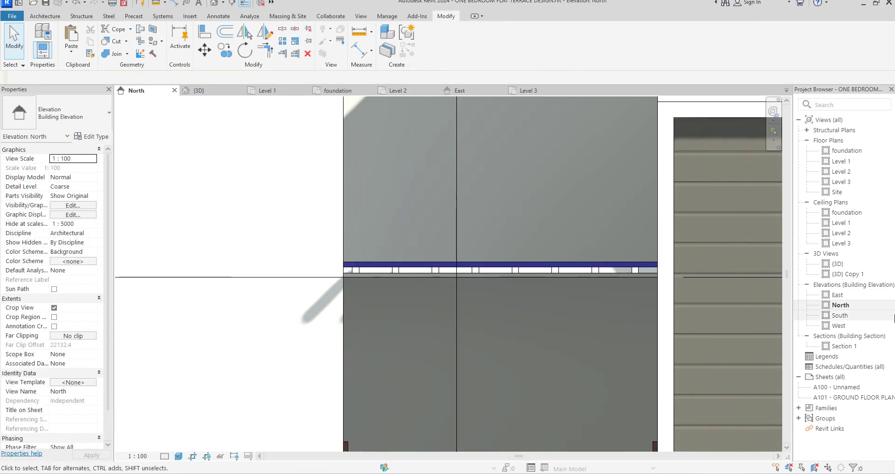
double_click(837, 265)
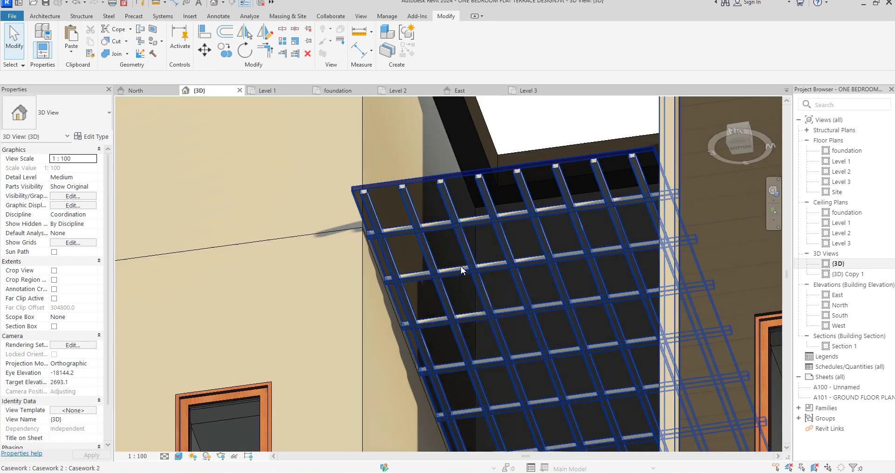
scroll(460, 276, "up", 3)
scroll(504, 284, "down", 6)
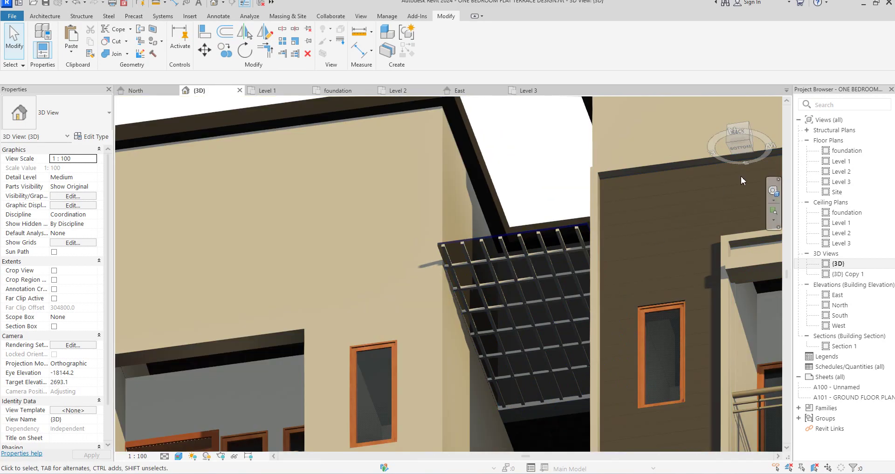
scroll(723, 188, "down", 6)
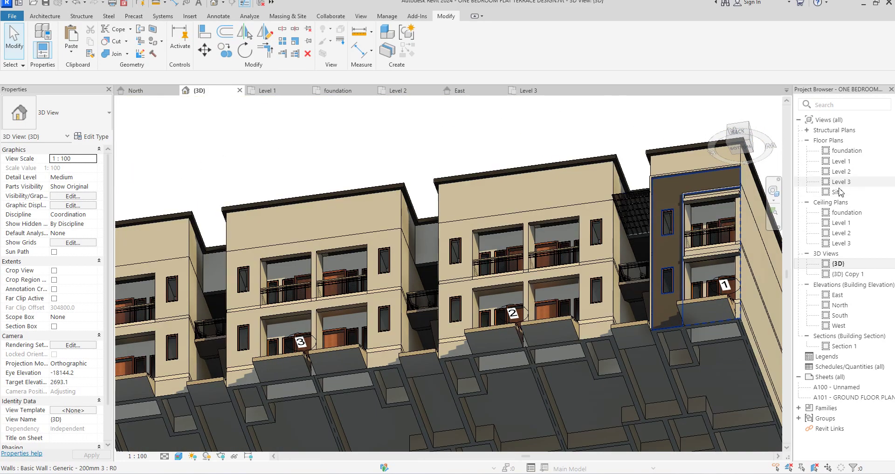
left_click(719, 104)
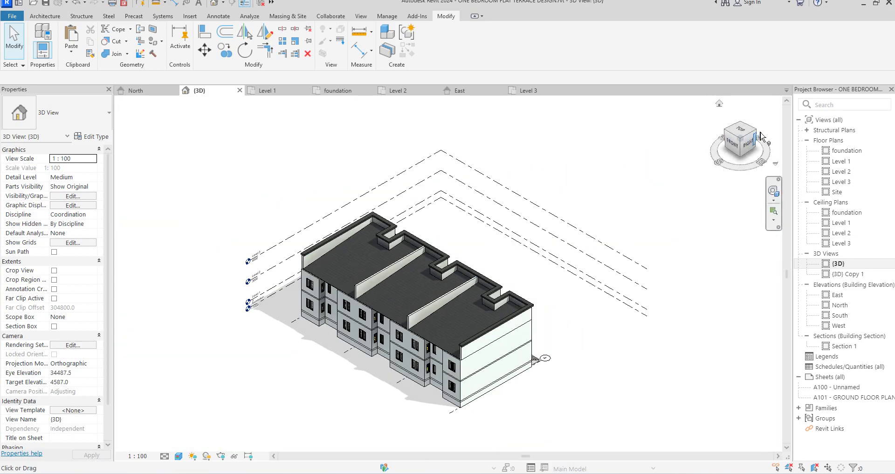
Inspect the canopy, ledges and L-shaped cladding wall at the terrace's north end from the right-back 3D corner.
left_click(758, 132)
scroll(466, 212, "up", 10)
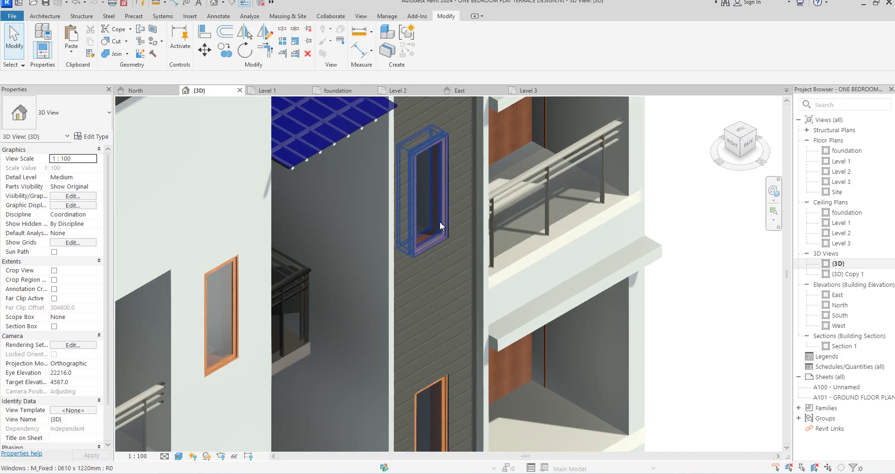
scroll(442, 213, "down", 5)
scroll(430, 268, "up", 5)
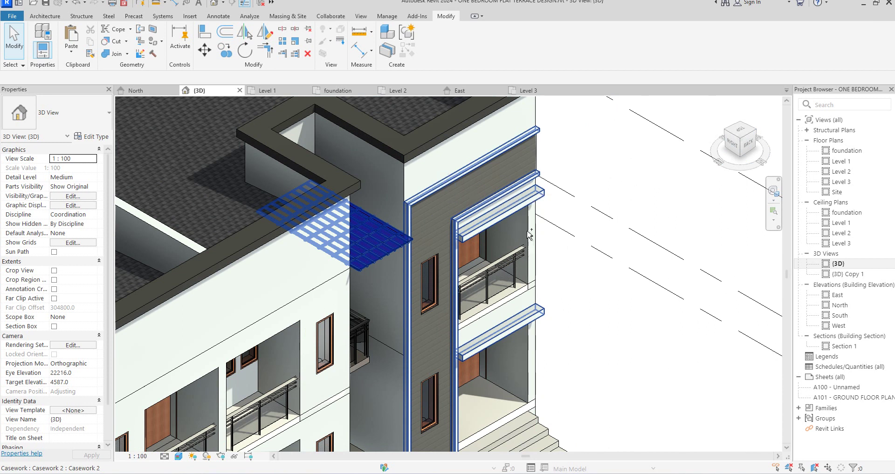
left_click(445, 191)
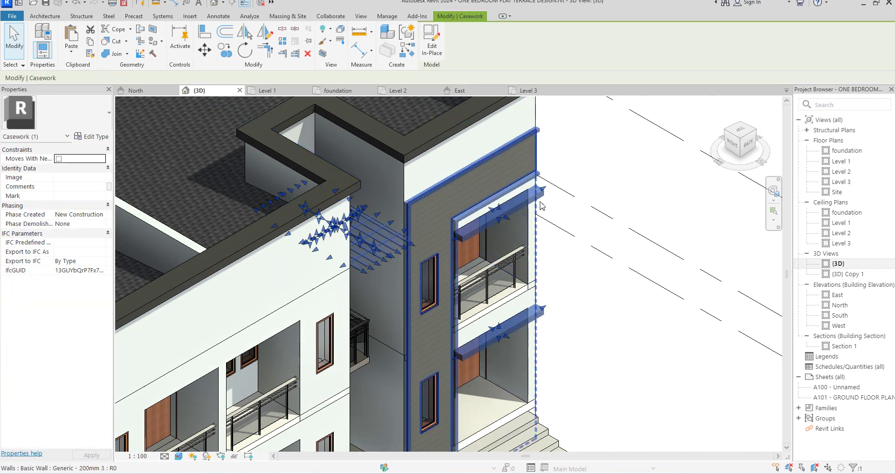
left_click(542, 158, "ctrl")
scroll(644, 247, "down", 3)
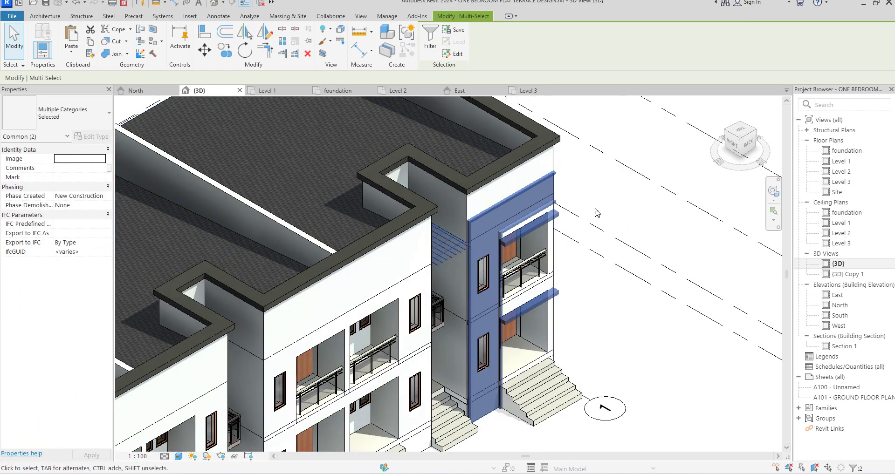
key("Escape")
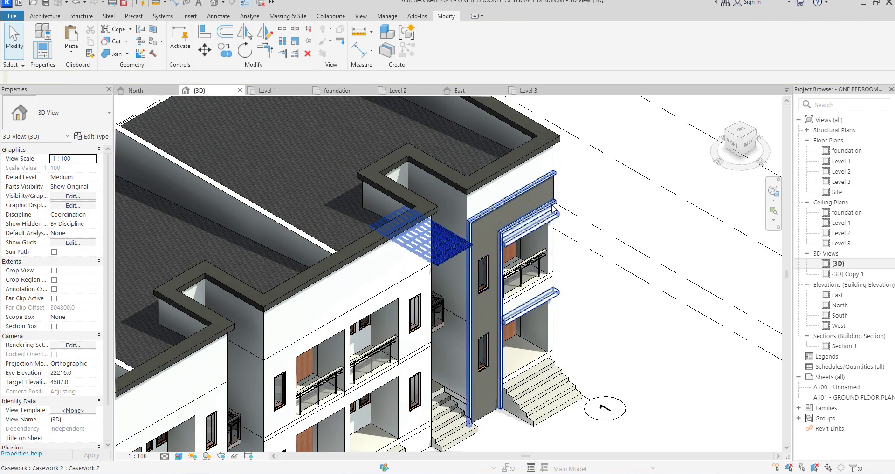
Open the in-place casework model for editing and select all of its canopy, ledge and trim parts.
left_click(554, 211)
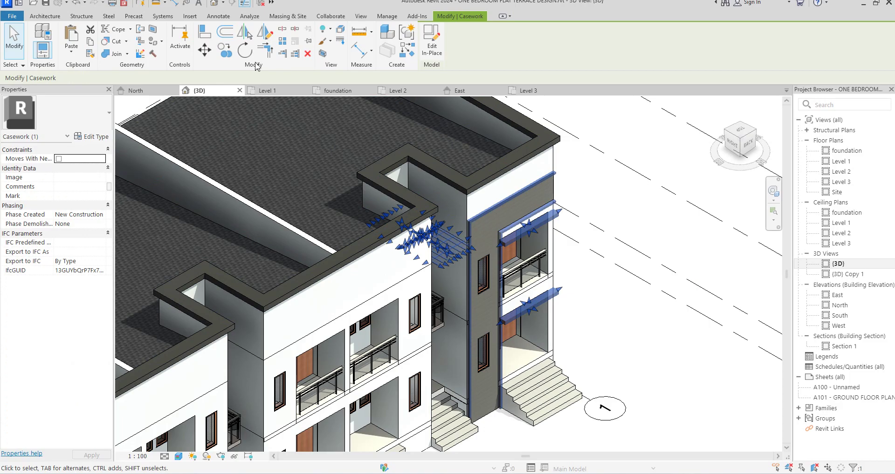
left_click(429, 46)
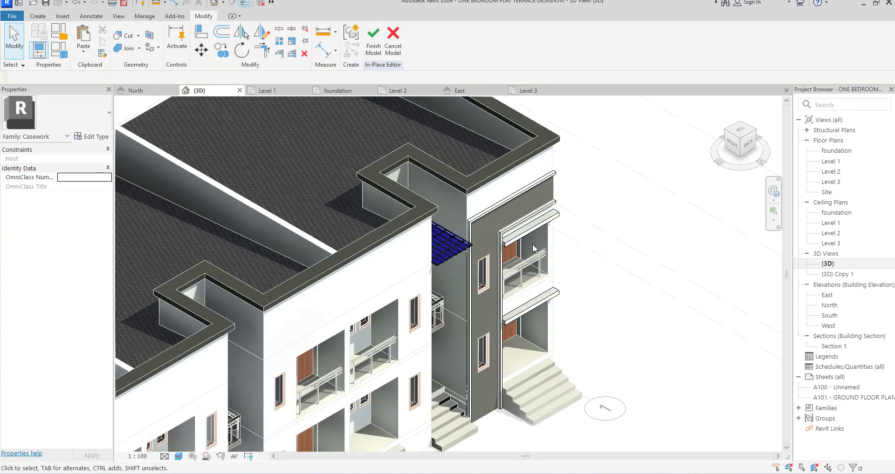
scroll(371, 191, "down", 4)
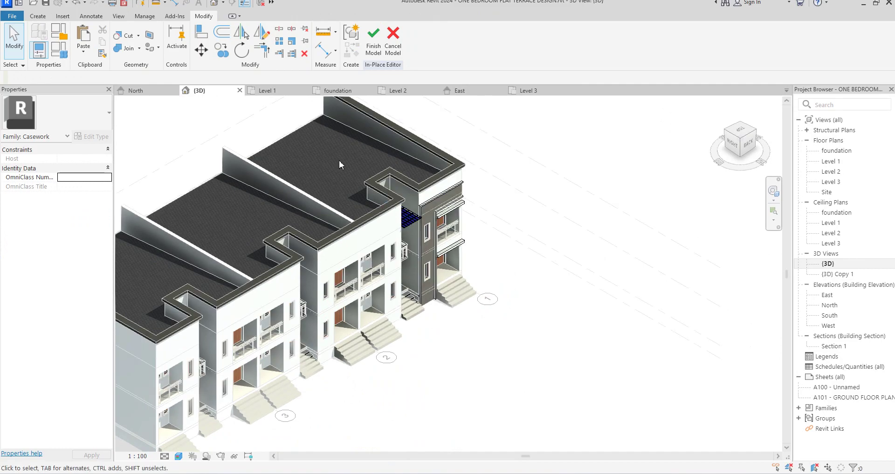
left_click_drag(327, 147, 517, 361)
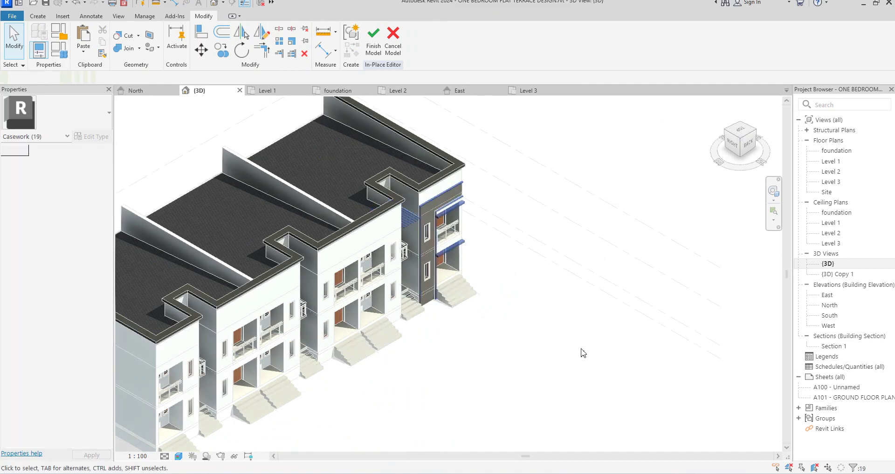
In the North elevation, mirror a copy of the selected parts about a vertical axis through the midpoint of the stairwell.
double_click(830, 306)
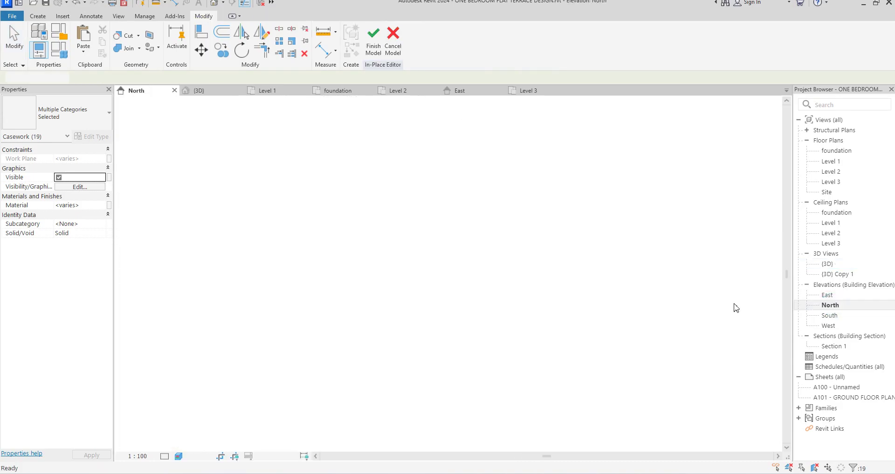
scroll(337, 253, "down", 8)
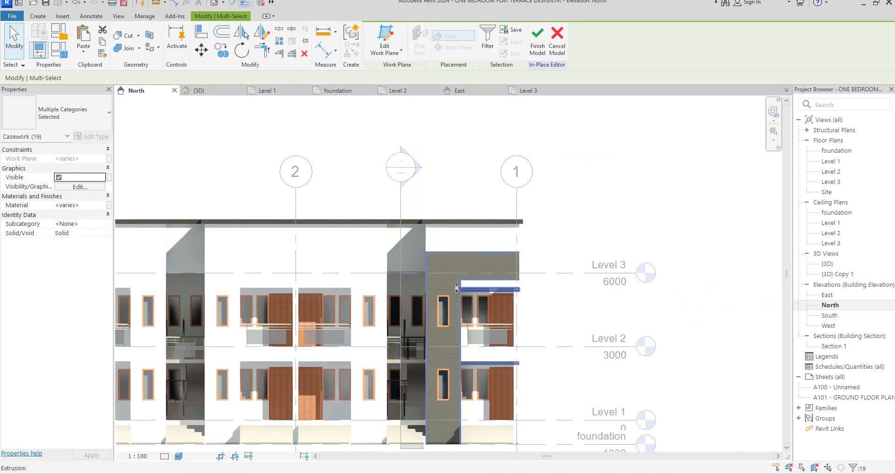
scroll(425, 351, "up", 2)
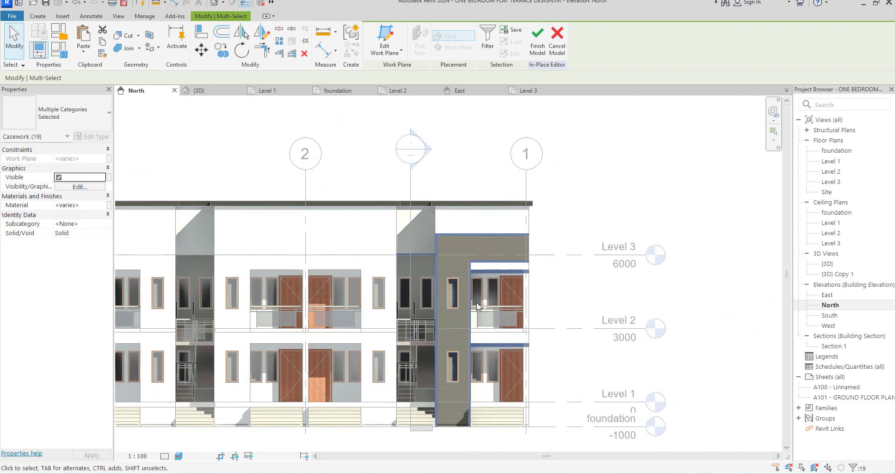
scroll(482, 308, "down", 2)
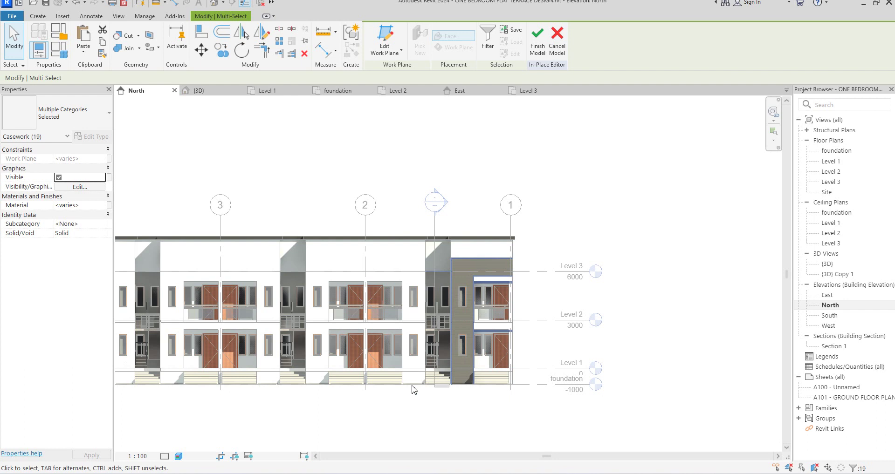
left_click(262, 34)
scroll(438, 240, "up", 3)
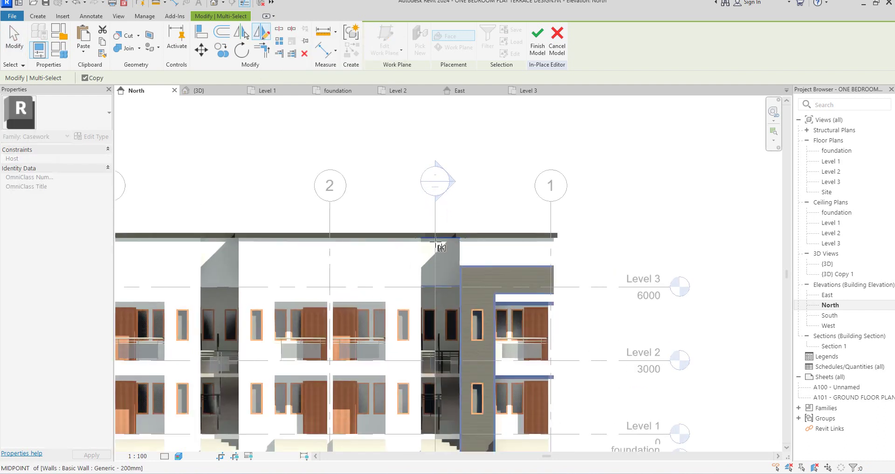
left_click(440, 238)
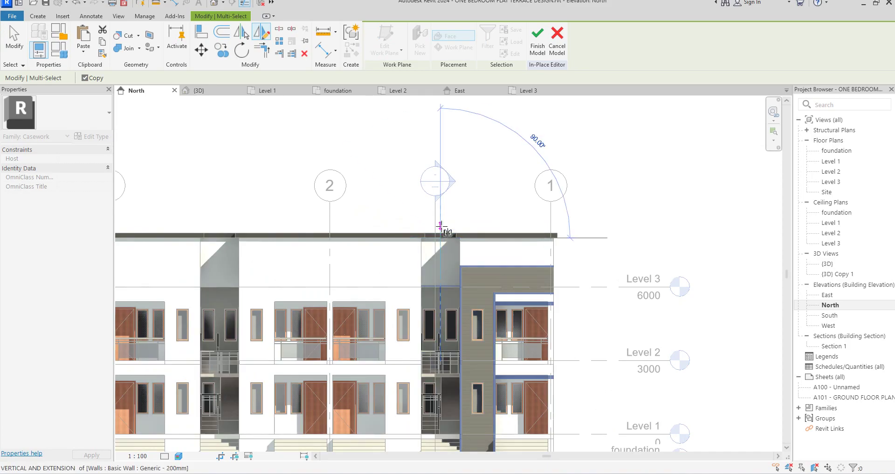
left_click(439, 226)
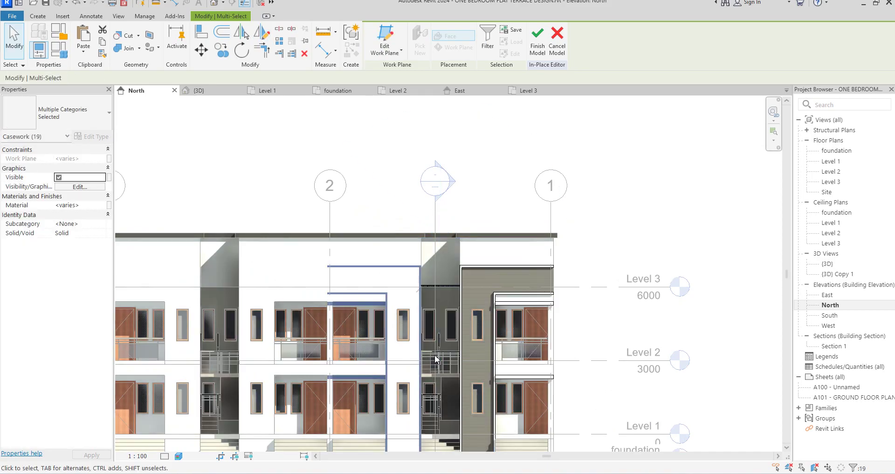
Delete the duplicate canopy battens created by the mirroring beneath the stairwell's blue cover panel.
scroll(436, 298, "up", 6)
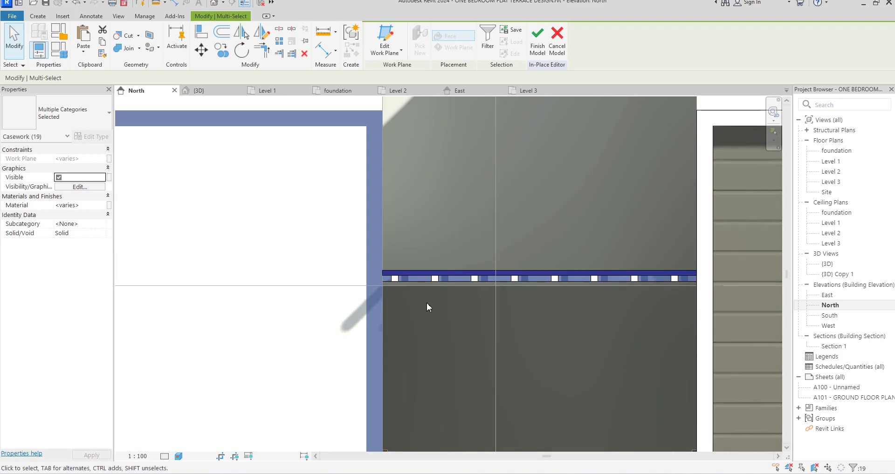
scroll(438, 285, "down", 4)
left_click(446, 257)
scroll(452, 298, "up", 4)
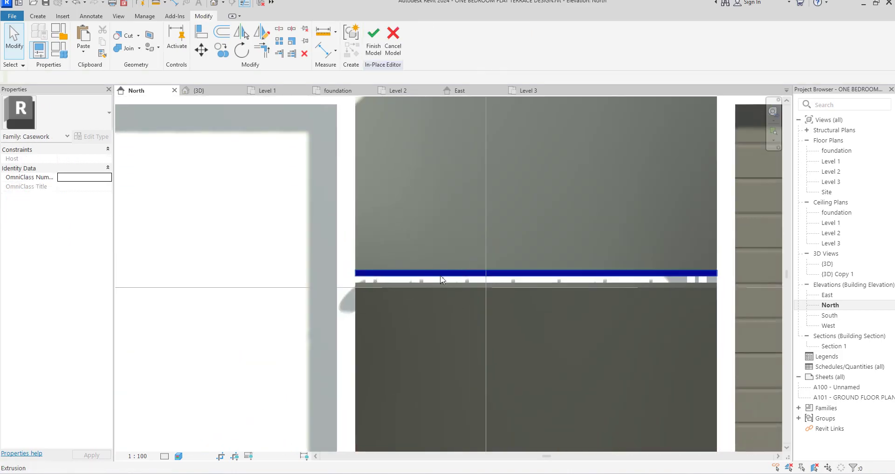
left_click(441, 279)
key("Escape")
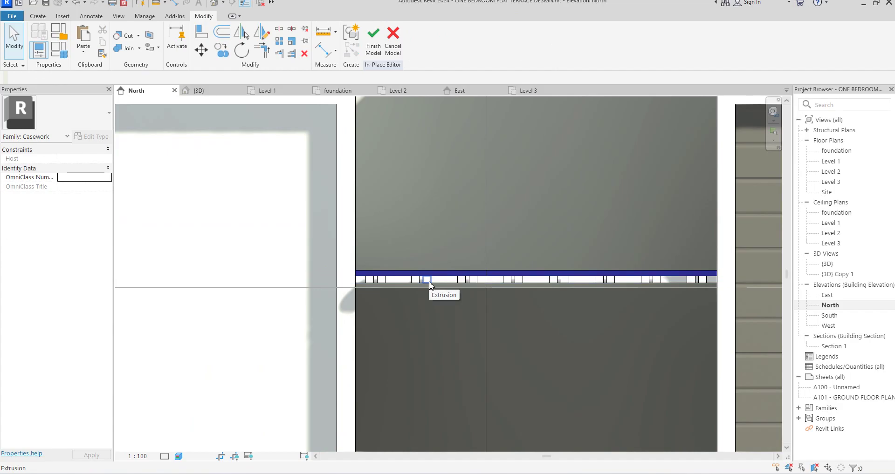
left_click(368, 281)
key("Escape")
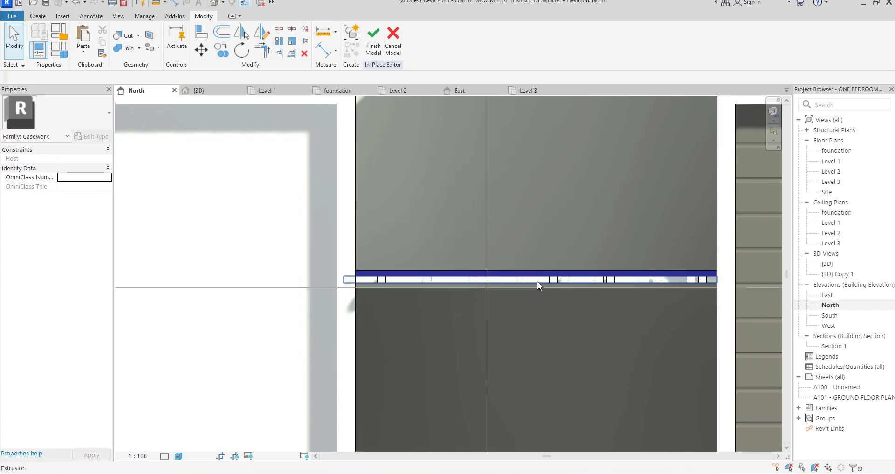
left_click(559, 282)
key("Delete")
left_click(597, 282)
key("Delete")
left_click(639, 287)
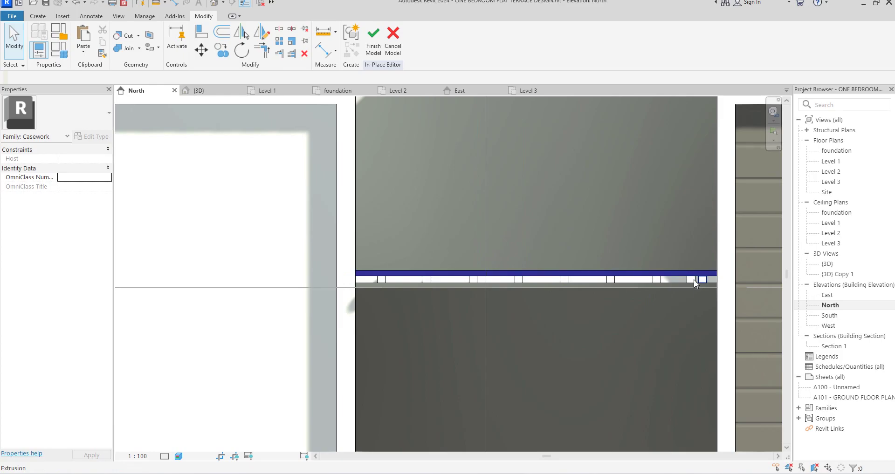
scroll(691, 282, "down", 3)
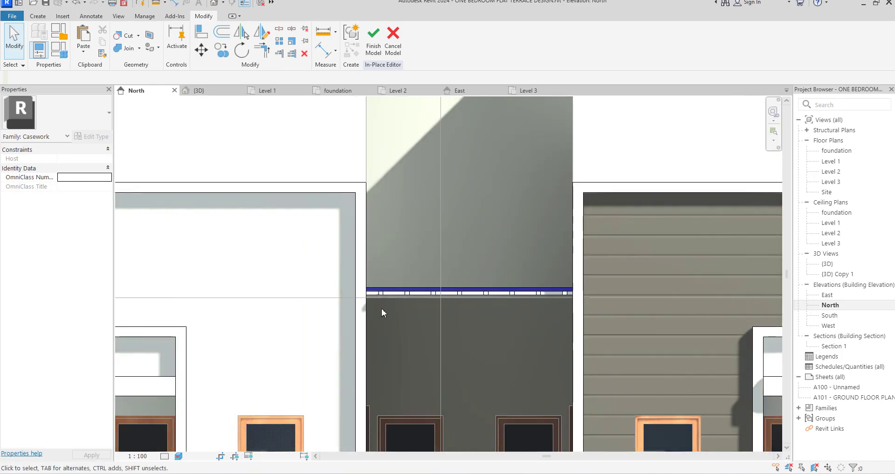
Copy all parts of the in-place model from grid 1 to grids 2 and 3 as multiple copies, and finish the model.
scroll(381, 309, "down", 4)
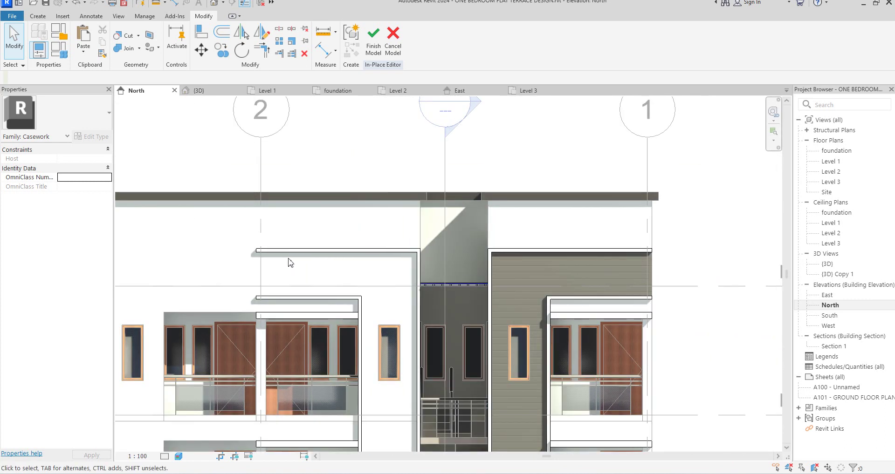
scroll(233, 168, "down", 3)
left_click_drag(206, 171, 590, 366)
scroll(629, 322, "down", 3)
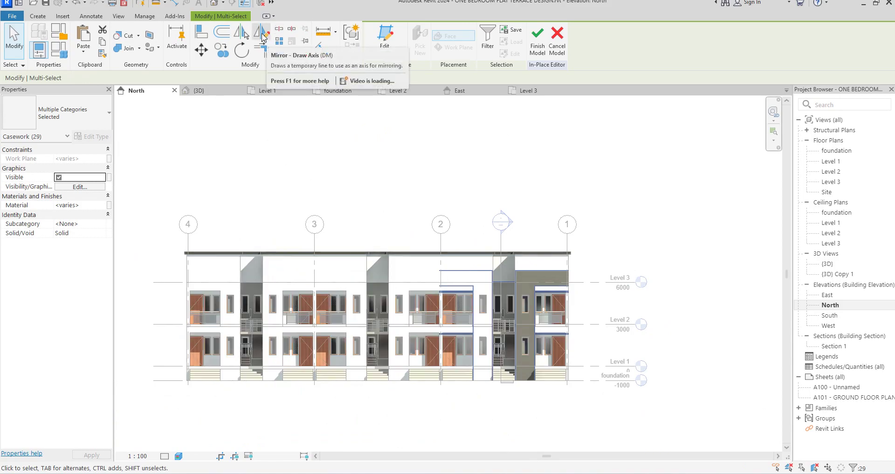
left_click(225, 56)
left_click(565, 232)
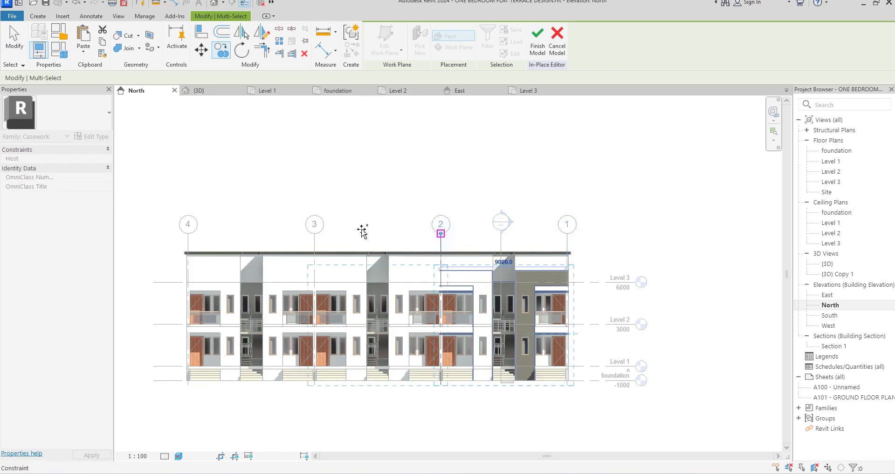
left_click(314, 234)
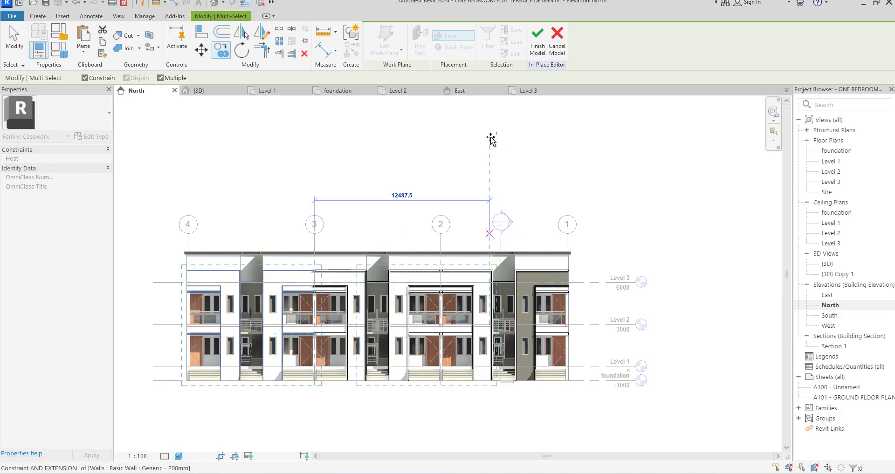
key("Escape")
left_click(605, 262)
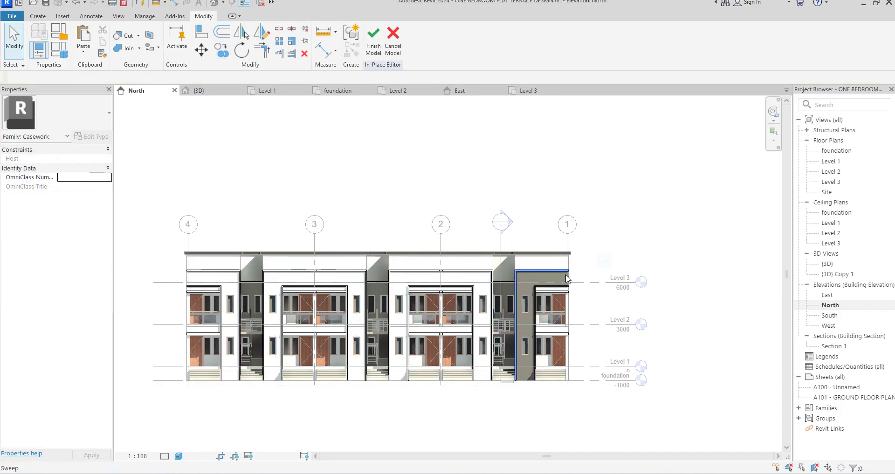
left_click(376, 48)
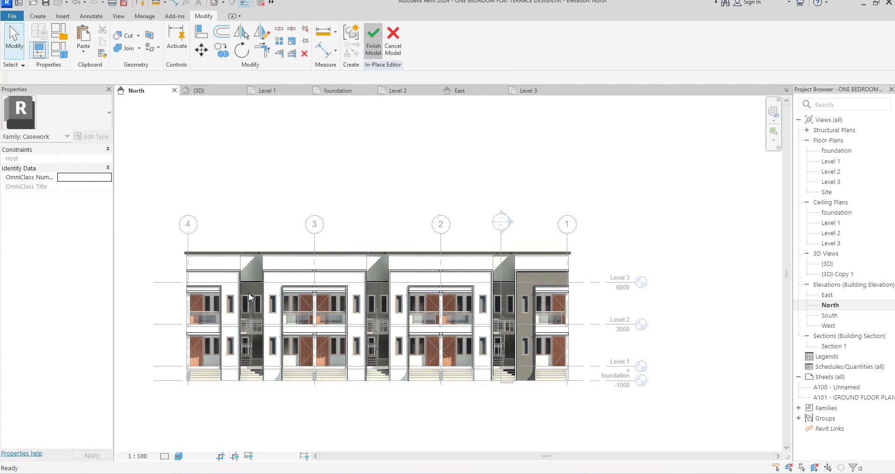
Mirror a copy of the L-shaped cladding wall about the vertical centerline of the stairwell between grids 1 and 2.
scroll(248, 289, "up", 10)
scroll(264, 264, "down", 8)
scroll(637, 273, "up", 3)
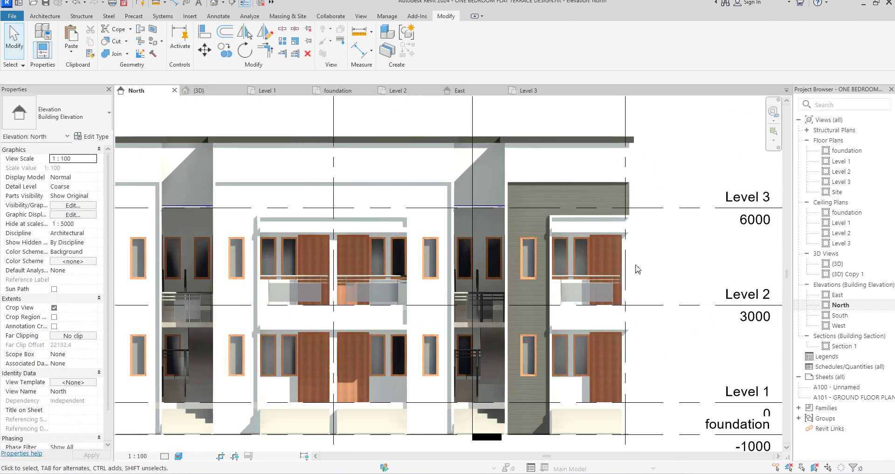
left_click(632, 205)
scroll(600, 279, "down", 3)
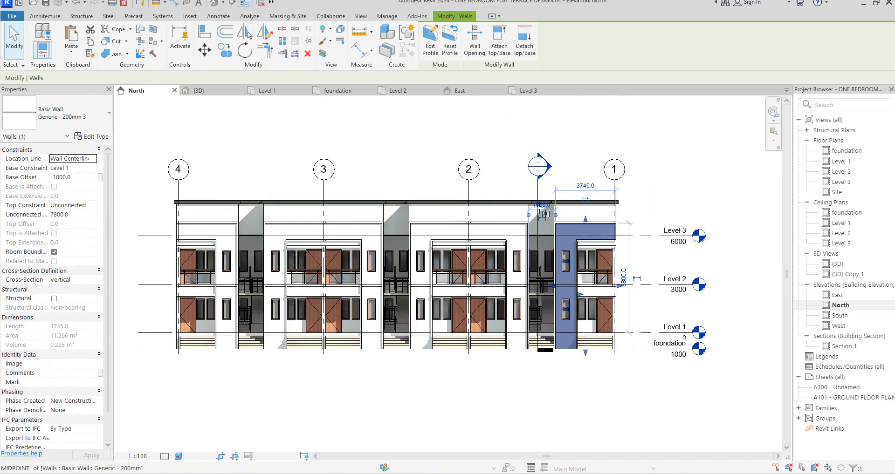
scroll(542, 206, "up", 2)
key("d")
key("m")
left_click(543, 202)
left_click(546, 182)
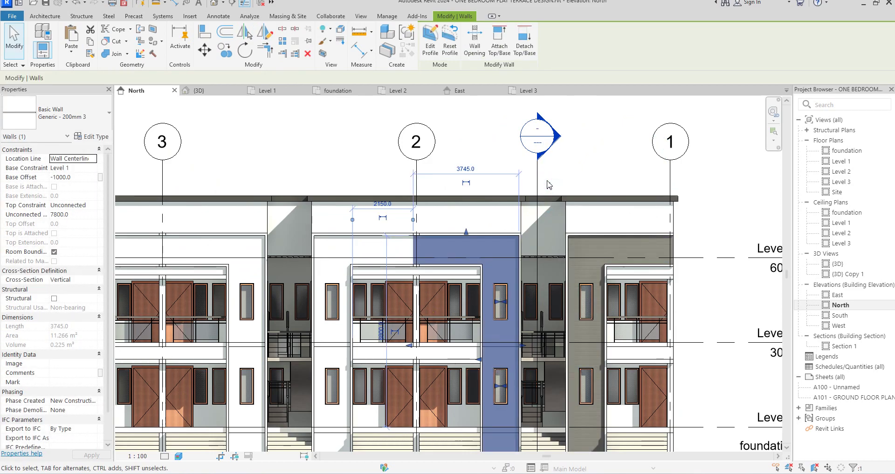
Copy the pair of L-shaped cladding walls between grids 1 and 2 from grid 1 to grids 2 and 3 as multiple copies.
scroll(546, 183, "down", 2)
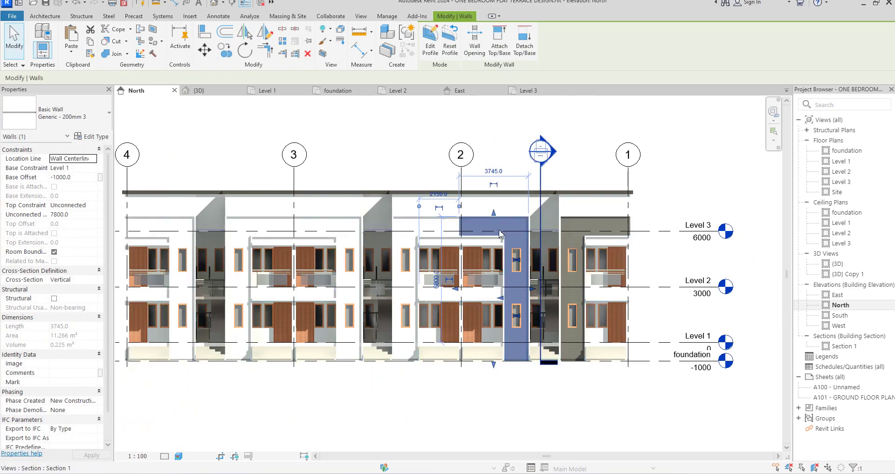
left_click(631, 228, "ctrl")
left_click(224, 51)
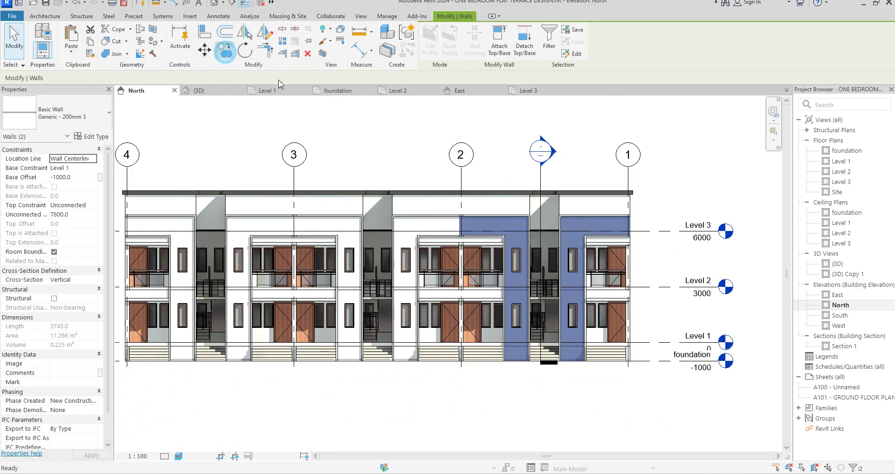
left_click(630, 169)
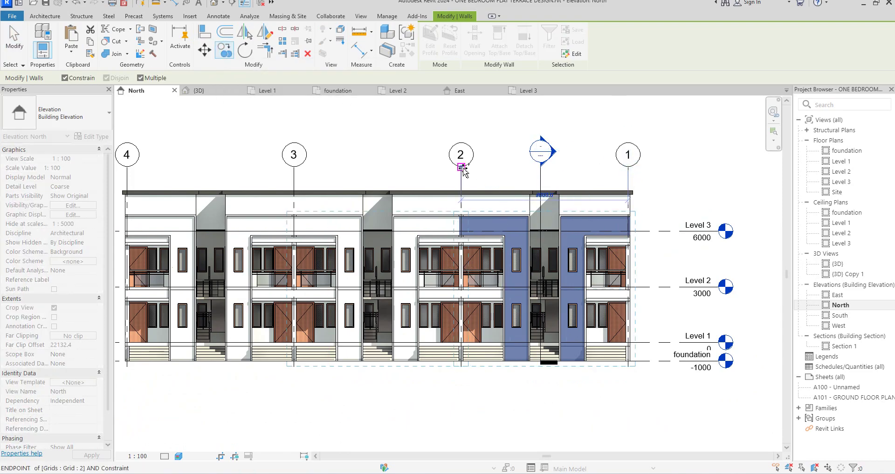
left_click(461, 168)
left_click(294, 167)
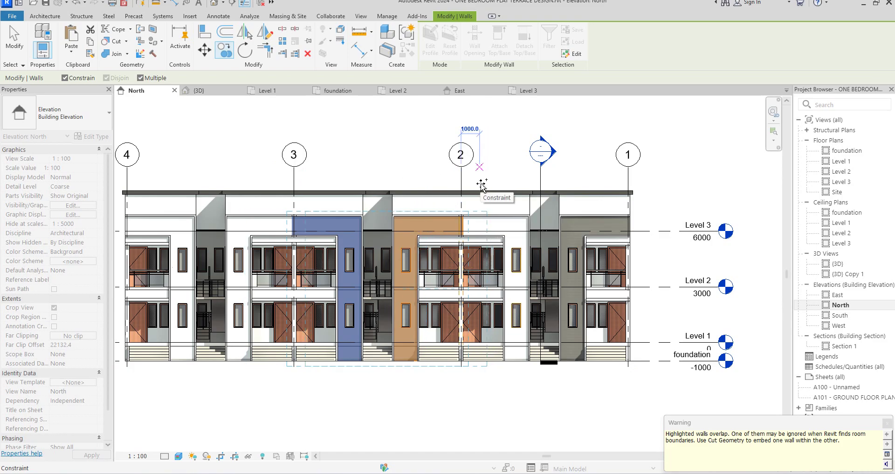
left_click(294, 166)
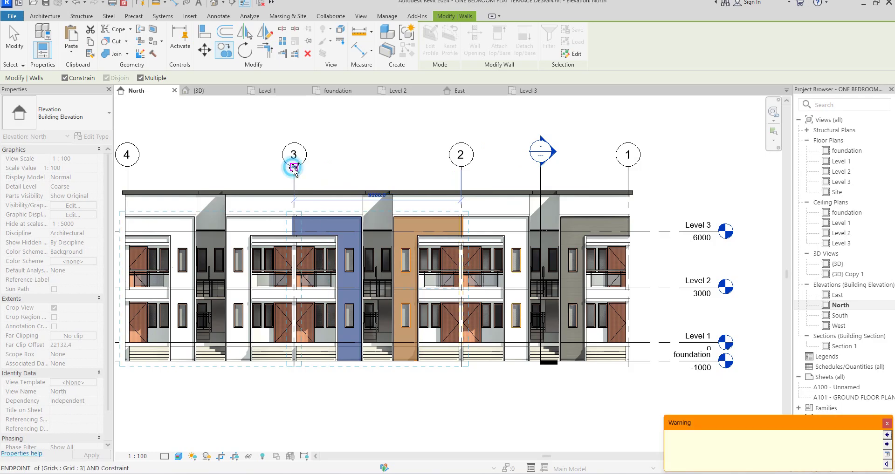
right_click(424, 146)
left_click(451, 154)
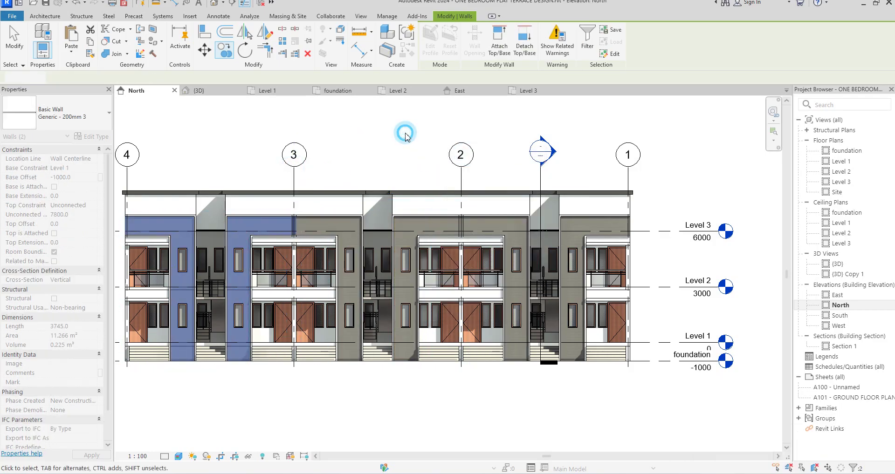
left_click(405, 135)
Edit the profile of the cladding wall on the grid 4 side of grid 3, aligning its vertical end edge to grid 3, and finish the sketch.
scroll(292, 222, "up", 5)
left_click(293, 222)
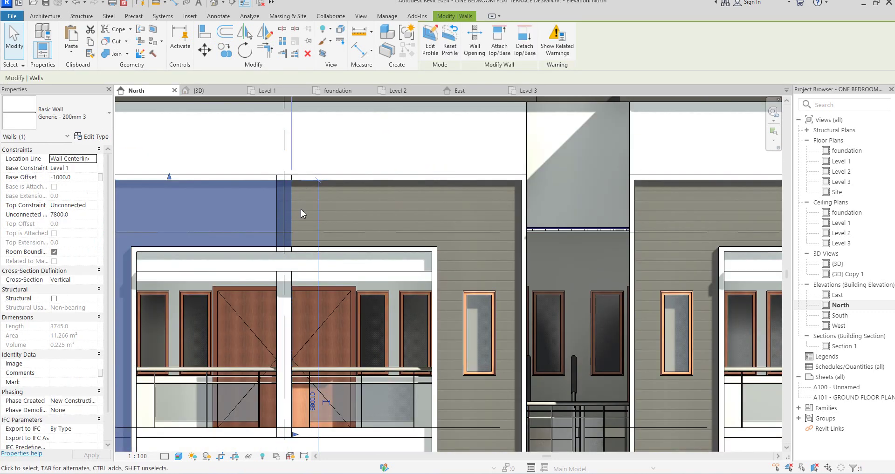
left_click(430, 47)
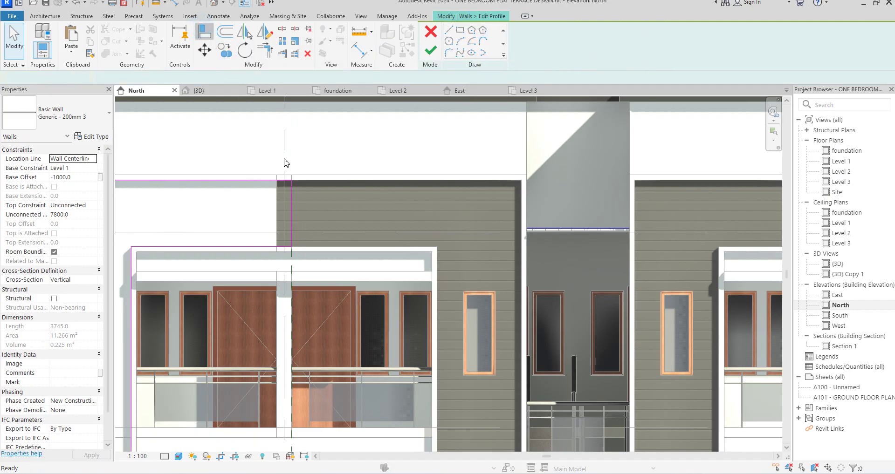
key("a")
key("l")
left_click(292, 192)
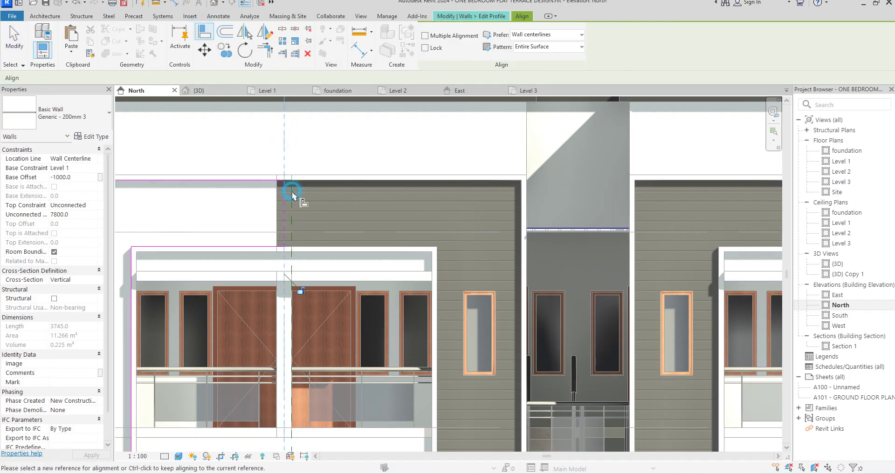
scroll(292, 191, "down", 3)
scroll(293, 201, "down", 2)
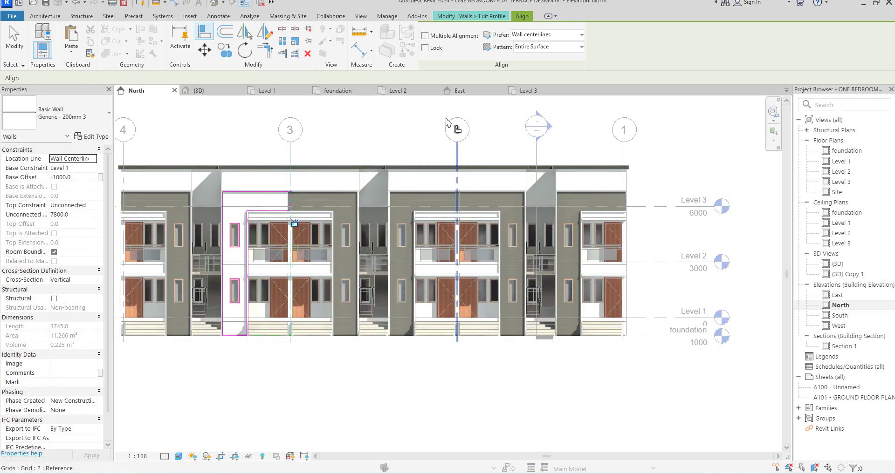
right_click(411, 111)
left_click(438, 114)
right_click(419, 117)
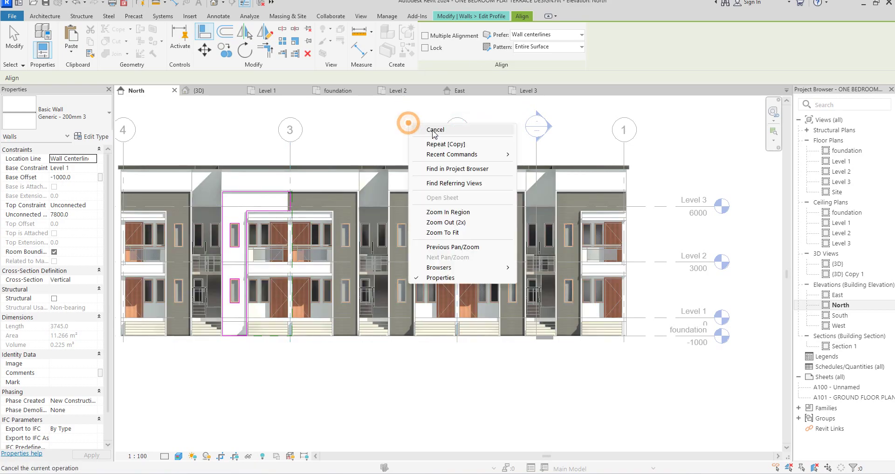
left_click(429, 121)
left_click(433, 53)
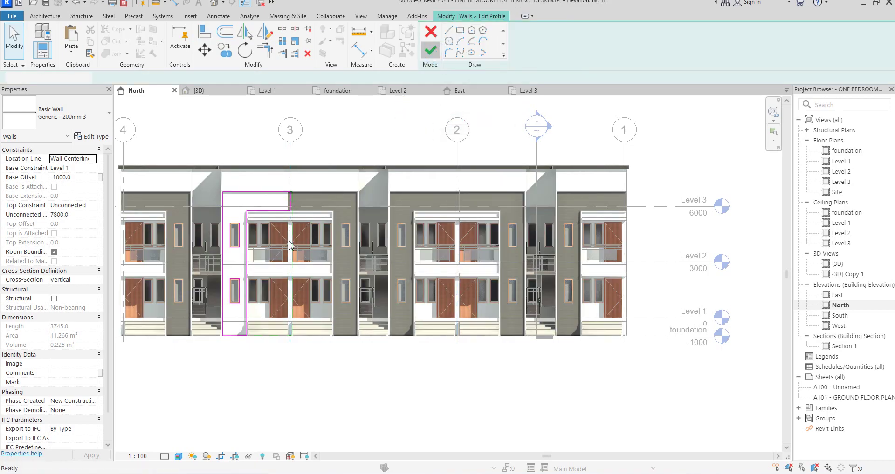
key("Escape")
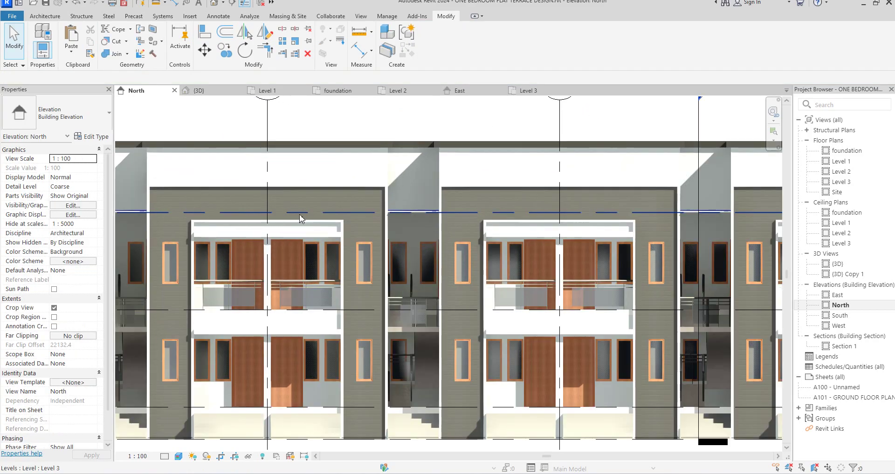
Align the end of the cladding wall on the grid 2 side of grid 3 to the grid 3 line.
scroll(319, 201, "up", 3)
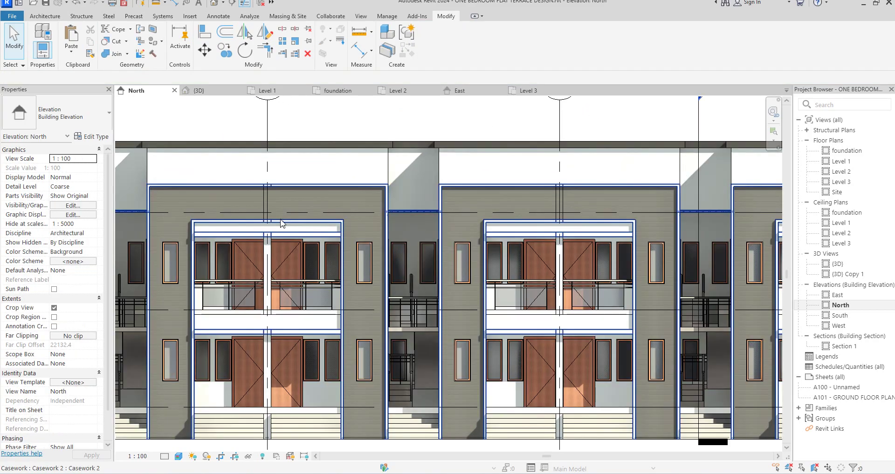
left_click(372, 441)
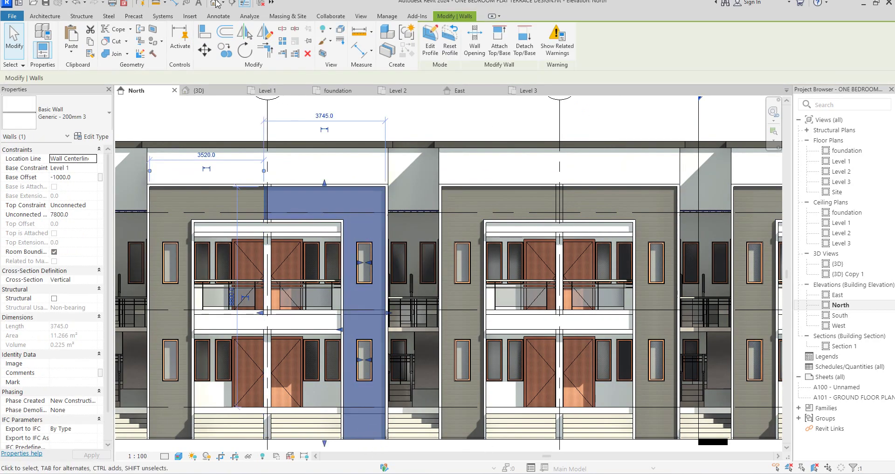
left_click(265, 32)
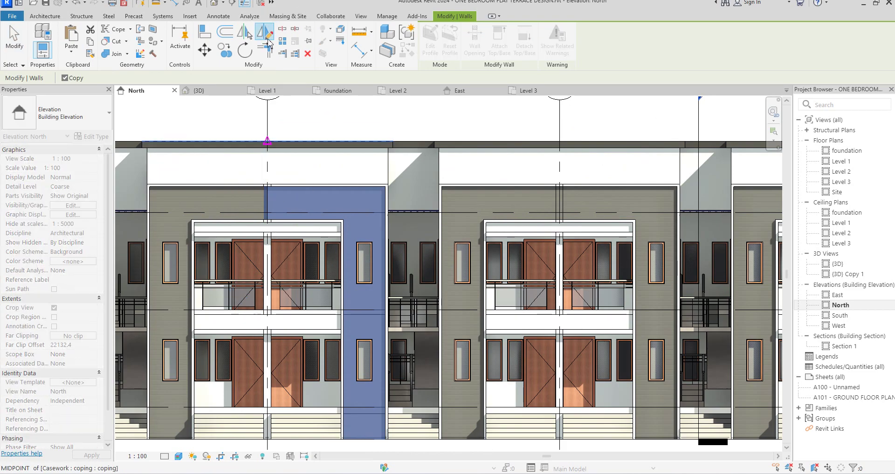
left_click(205, 31)
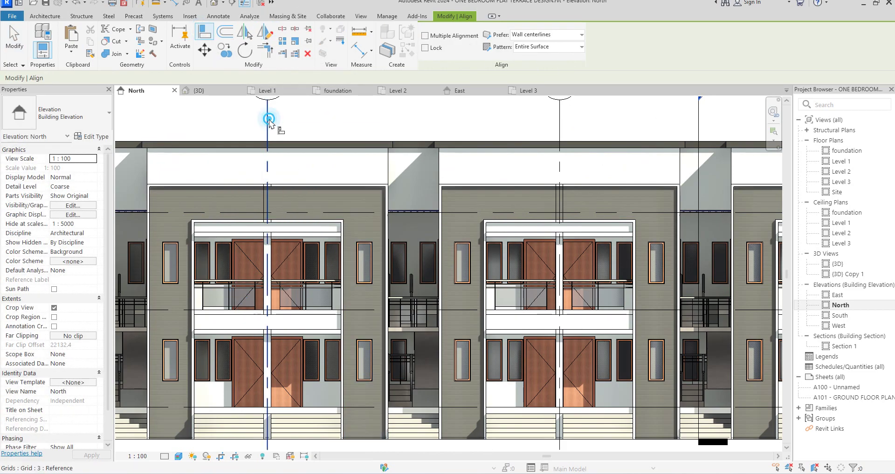
left_click(266, 209)
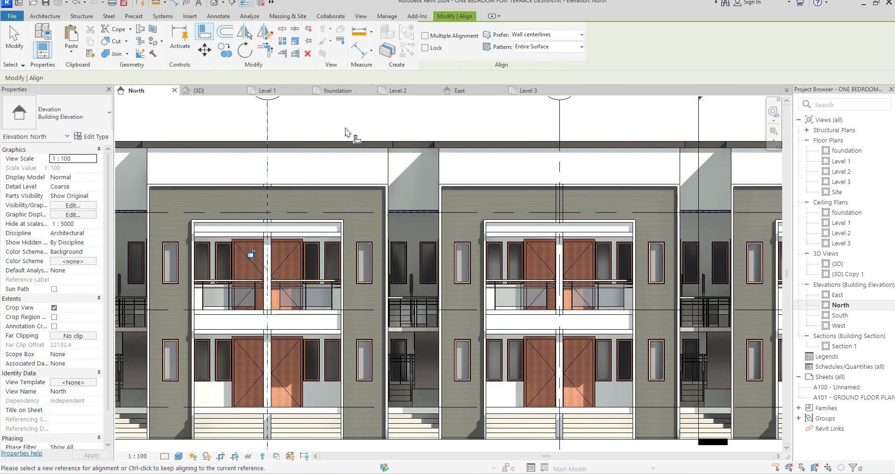
right_click(335, 116)
left_click(359, 125)
right_click(359, 125)
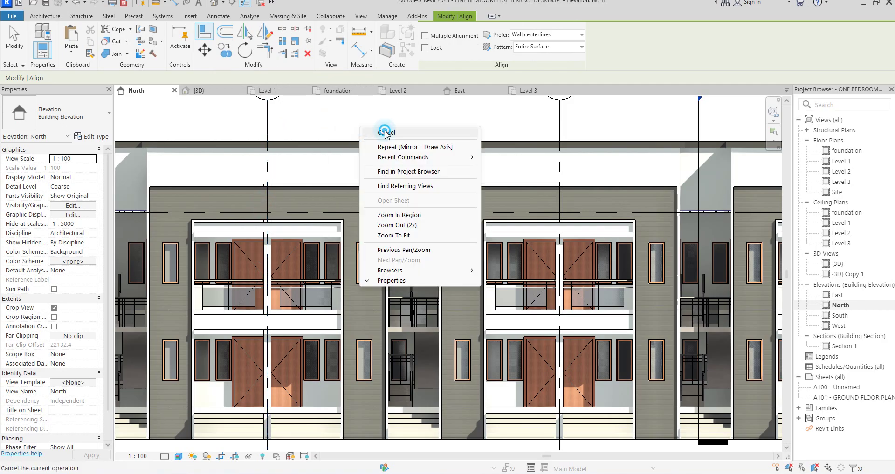
left_click(378, 123)
Delete the two overlapping L-shaped cladding walls that meet at grid 2.
scroll(385, 142, "down", 4)
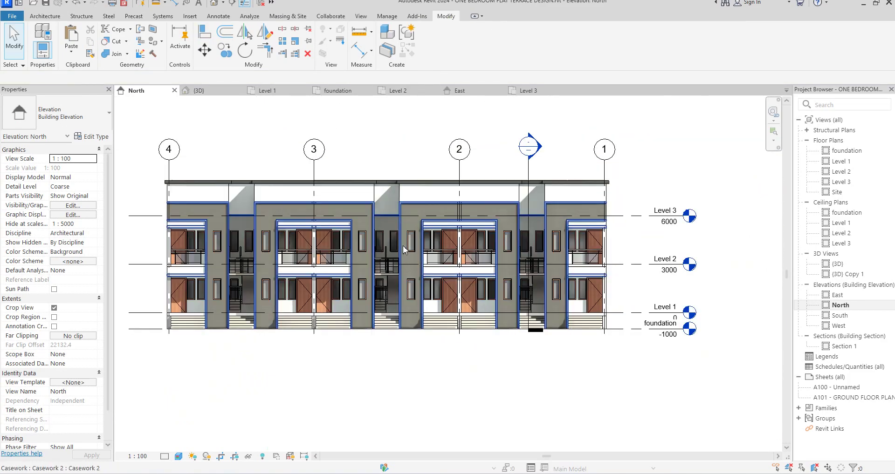
left_click(414, 334)
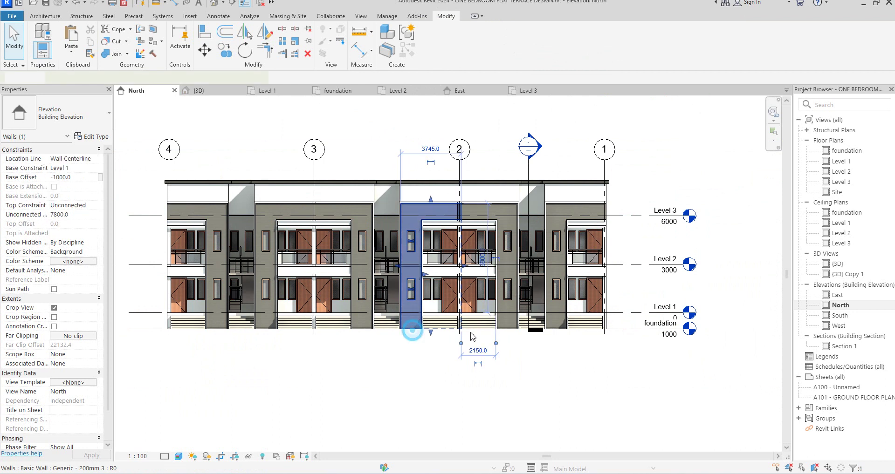
left_click(504, 332, "ctrl")
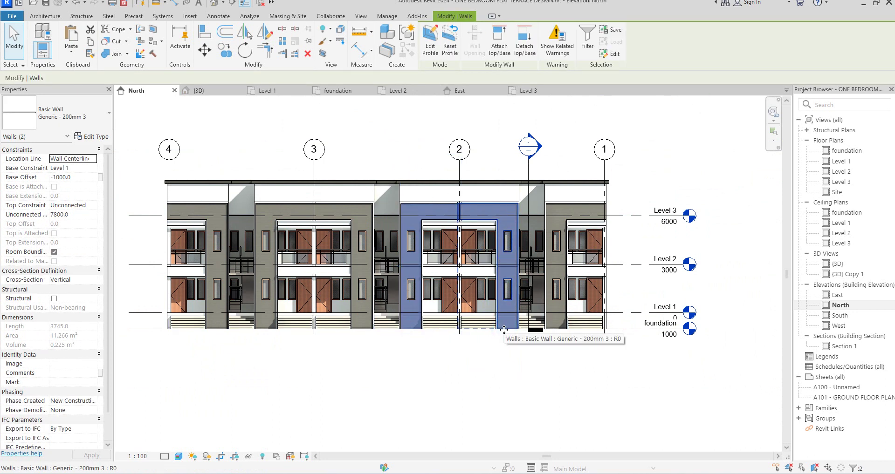
left_click(466, 373)
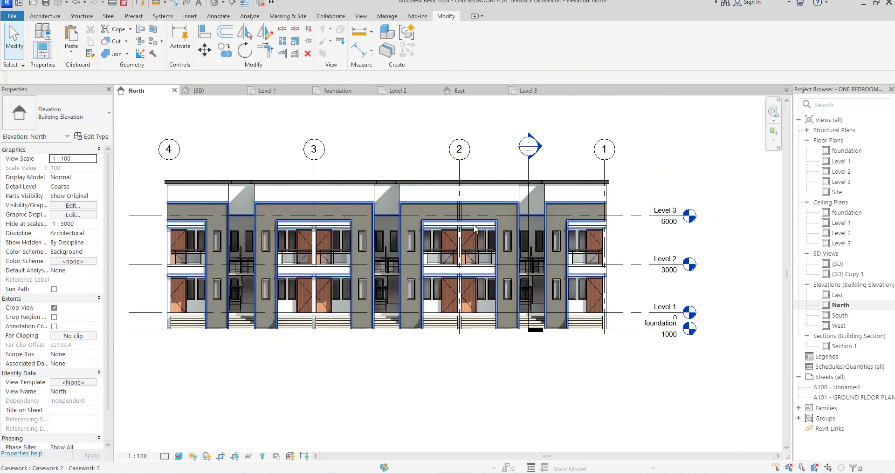
scroll(501, 261, "down", 3)
scroll(493, 298, "up", 2)
left_click(516, 285)
key("Delete")
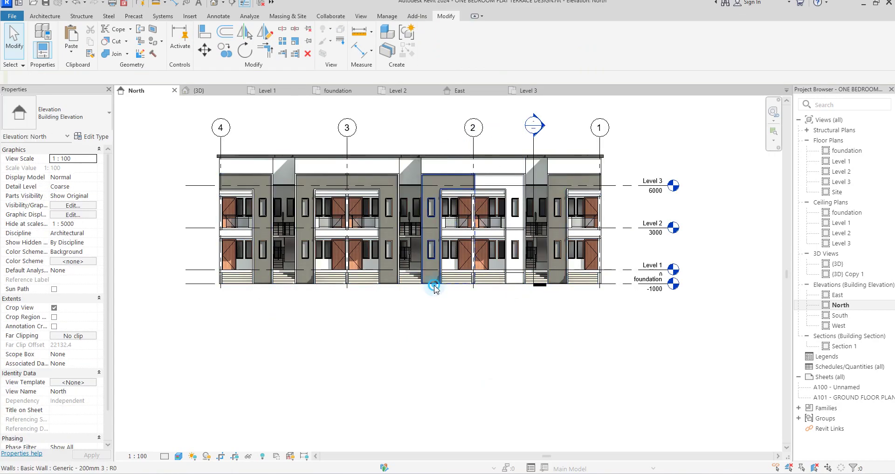
left_click(436, 259)
key("Delete")
Copy the two aligned cladding walls that meet at grid 3 across to grid 2.
left_click(389, 286)
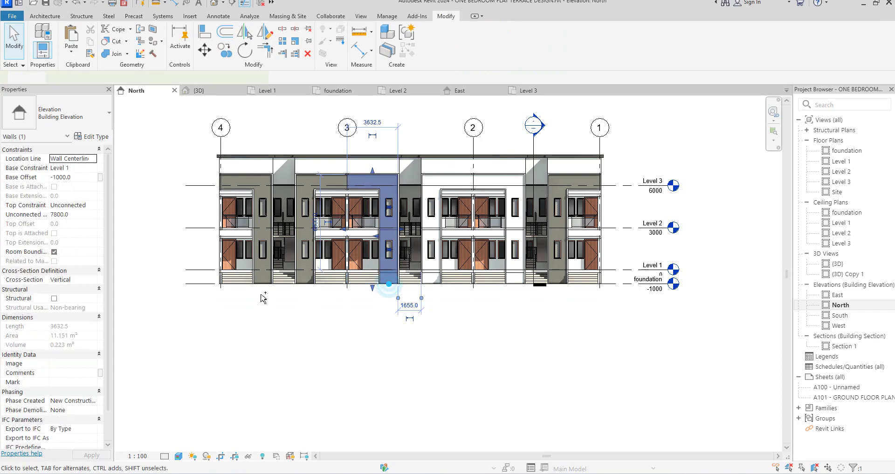
left_click(305, 285, "ctrl")
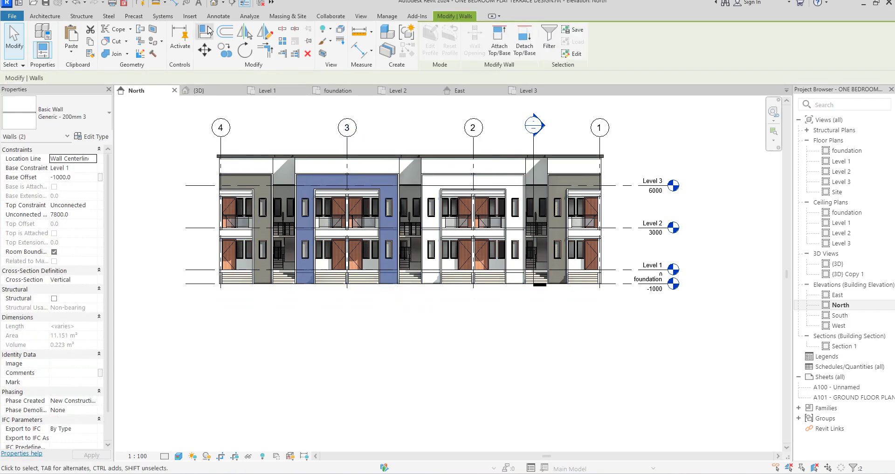
key("c")
key("o")
left_click(347, 135)
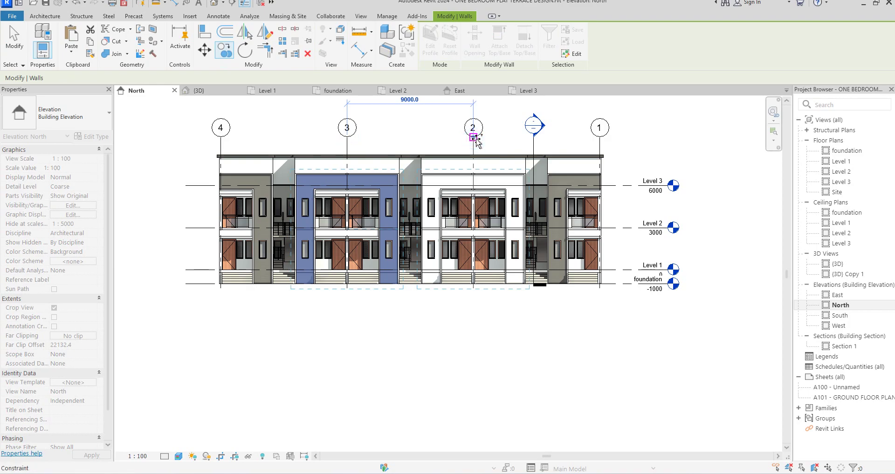
left_click(474, 138)
key("Escape")
key("Escape")
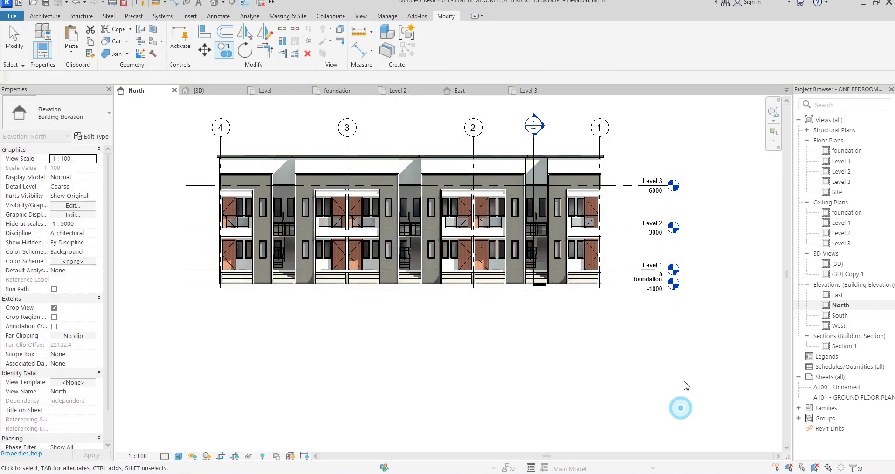
Open the {3D} view and save the project.
double_click(838, 264)
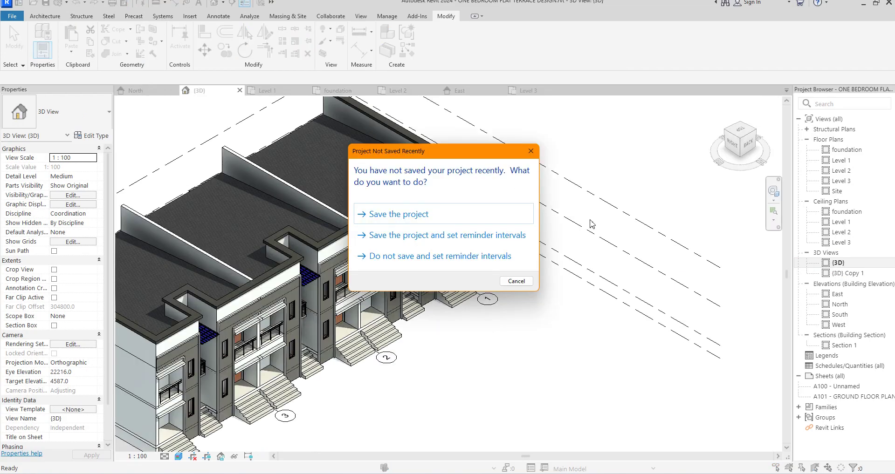
left_click(417, 225)
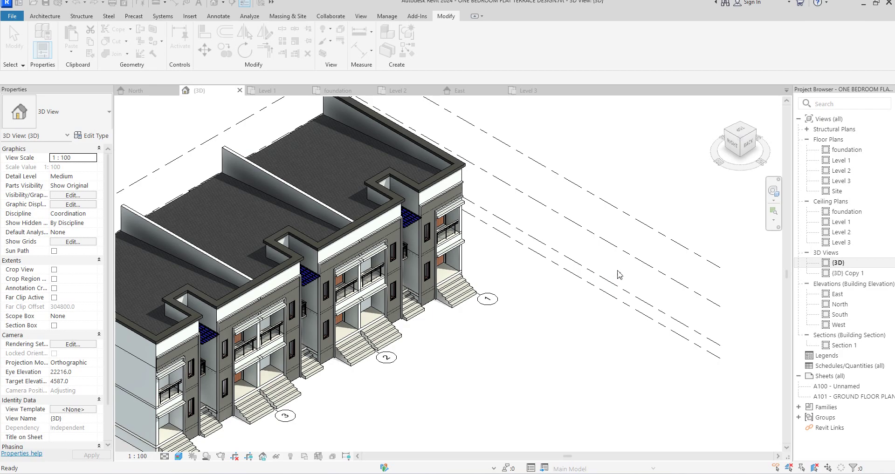
Examine the stairwell canopies and the cladding along the terrace's front facade in 3D, from close up and from eye level.
scroll(601, 283, "down", 3)
scroll(345, 287, "up", 3)
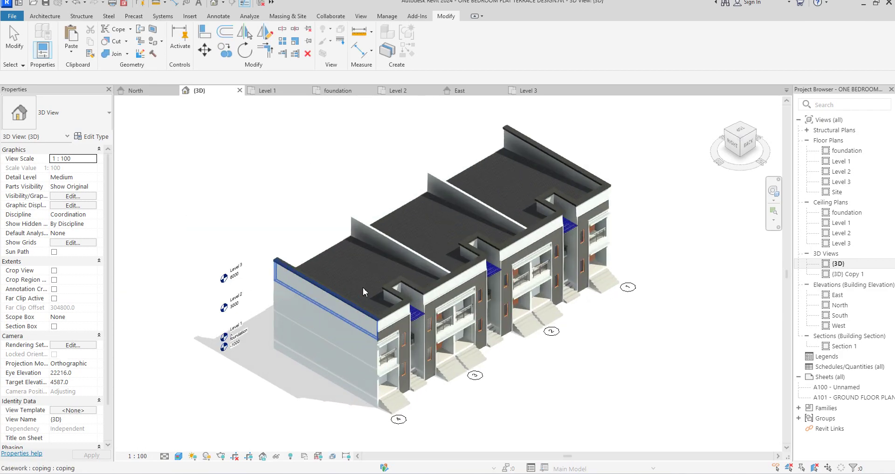
scroll(430, 334, "up", 5)
scroll(468, 327, "up", 4)
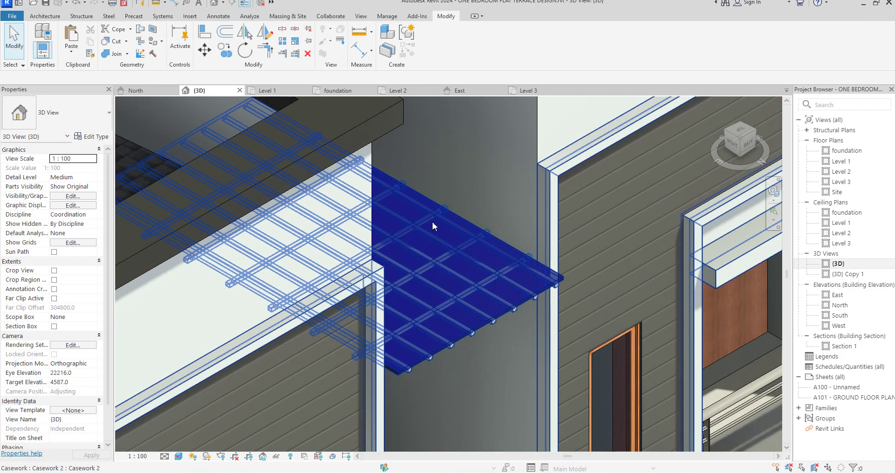
scroll(417, 266, "down", 3)
scroll(410, 275, "up", 2)
scroll(405, 280, "down", 3)
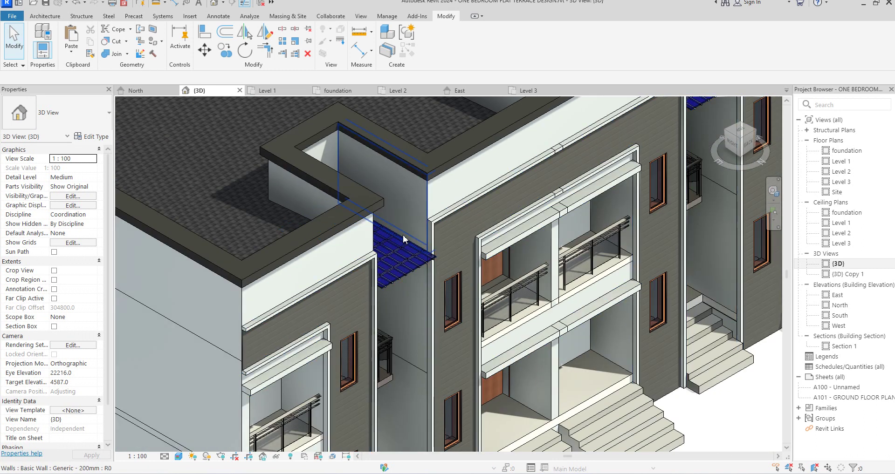
scroll(553, 273, "down", 2)
scroll(551, 271, "up", 3)
scroll(488, 192, "down", 3)
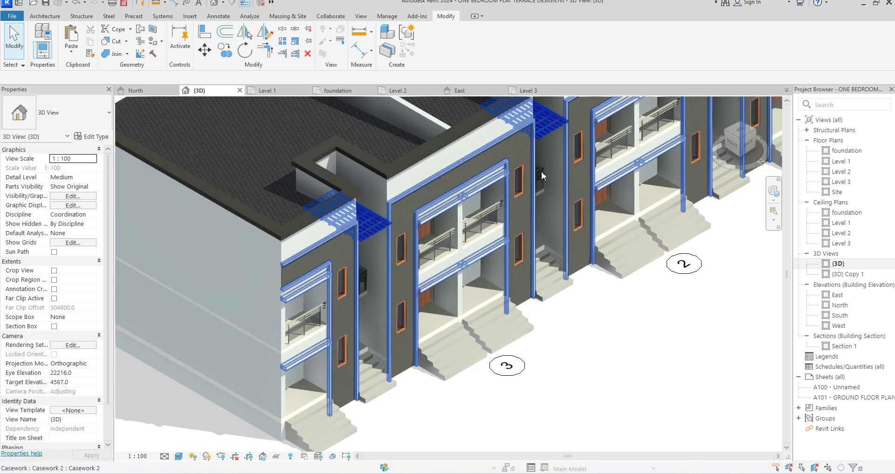
mouse_move(743, 141)
left_mouse_down()
mouse_move(695, 122)
mouse_move(595, 453)
mouse_move(525, 112)
left_mouse_up()
scroll(372, 336, "down", 3)
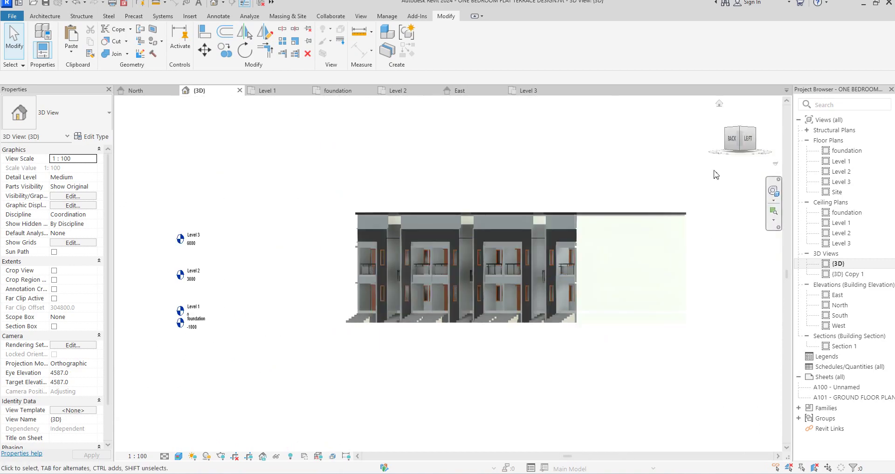
Examine the whole terrace in 3D from the raised back-left corner, including the roof parapets, facade trims, stairwell canopies and entrance steps.
left_click(741, 131)
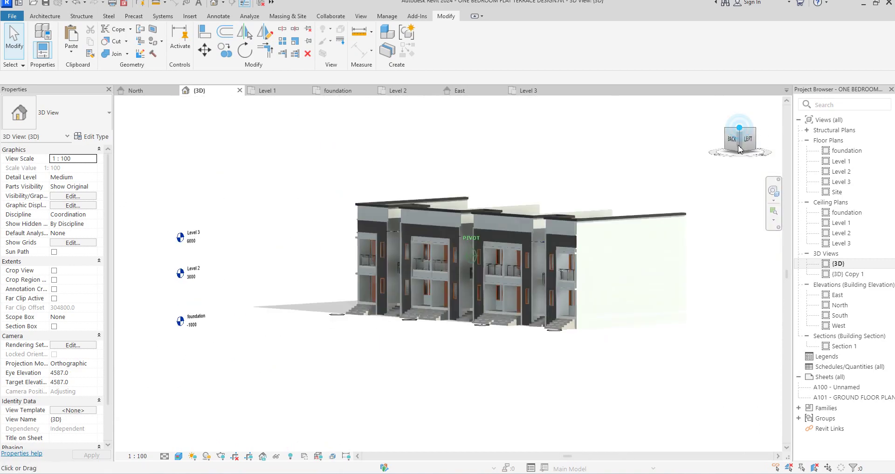
scroll(626, 240, "up", 5)
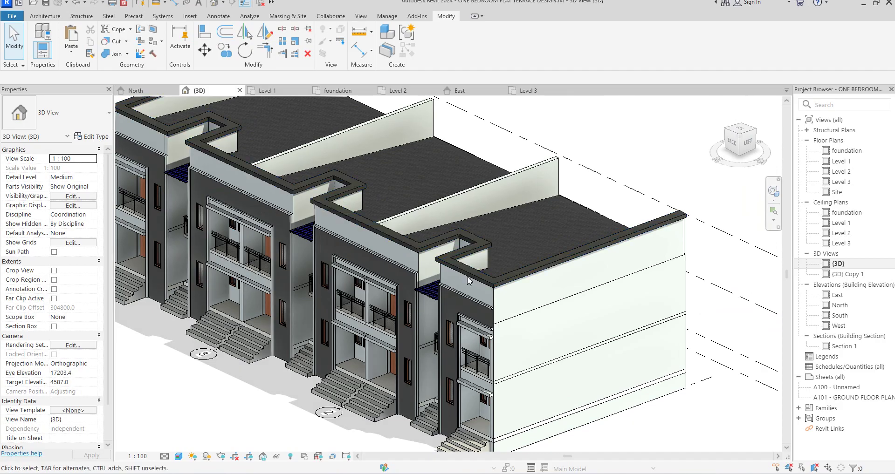
scroll(503, 337, "down", 3)
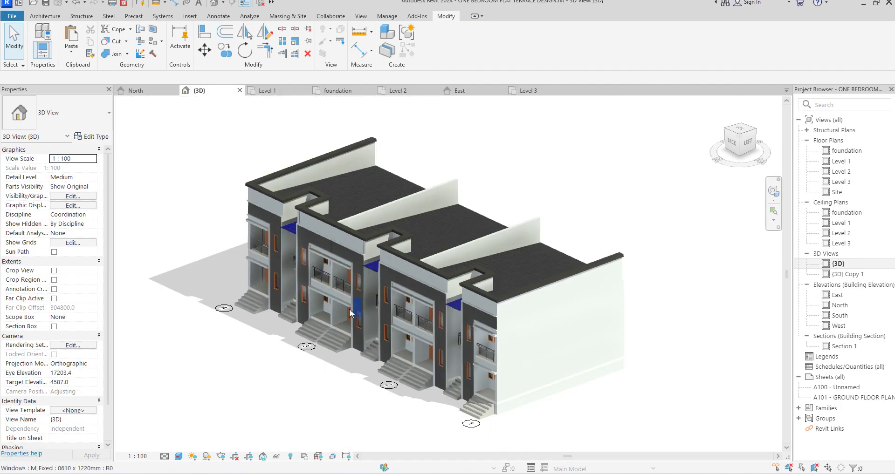
scroll(385, 354, "up", 6)
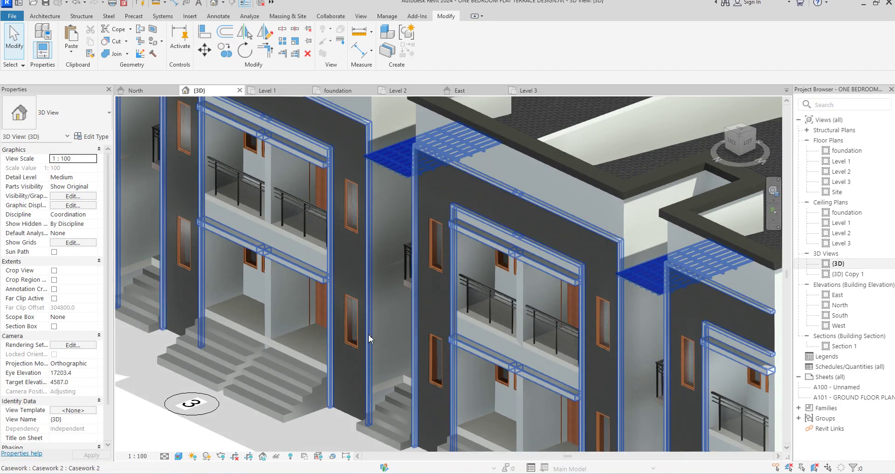
scroll(354, 344, "down", 5)
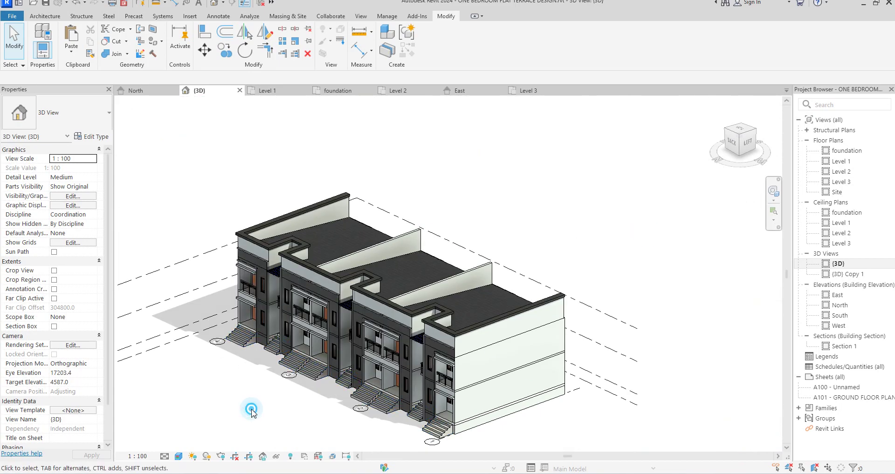
scroll(527, 182, "up", 1)
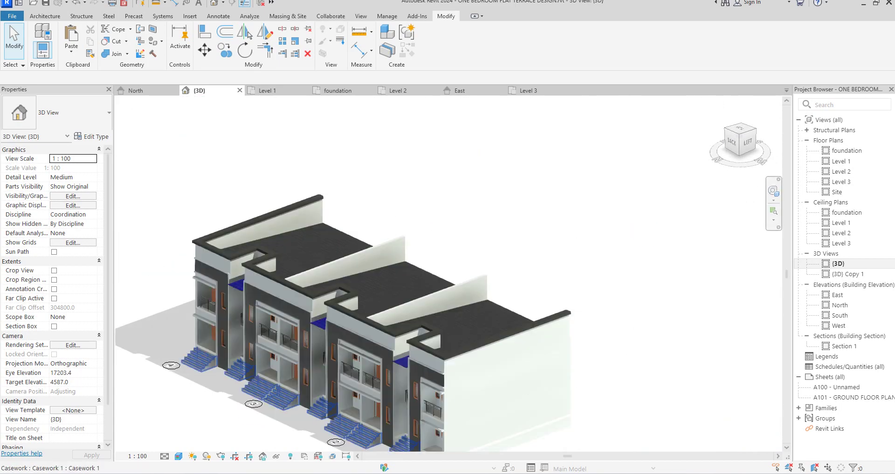